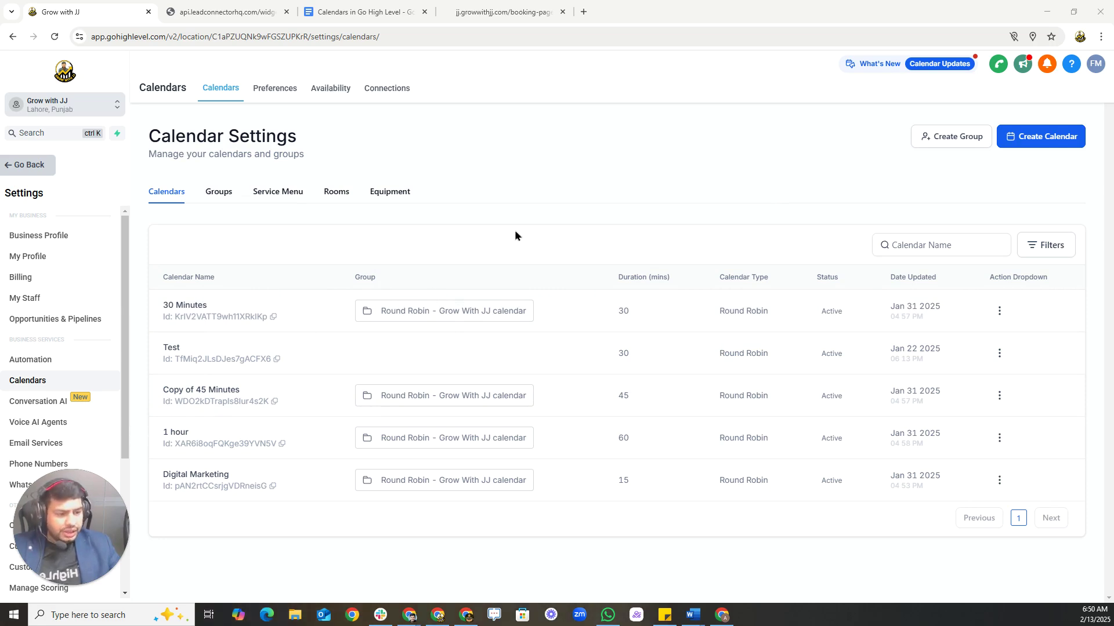
Switch to the Google Docs document on calendars and read the section on who can benefit from GHL Calendars.
click(822, 231)
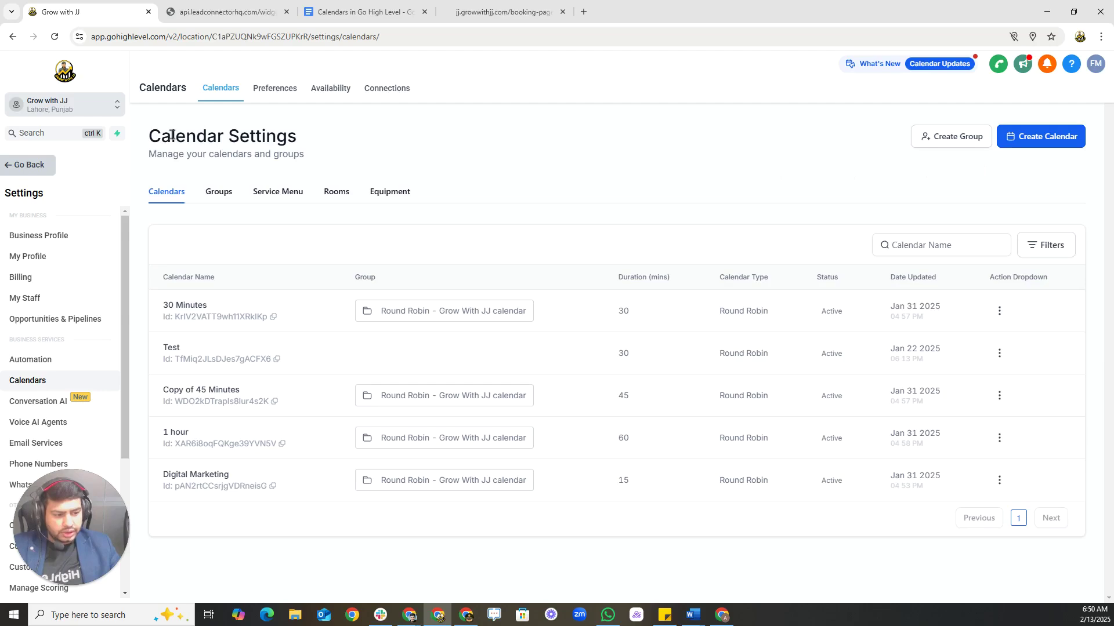
click(229, 17)
click(366, 12)
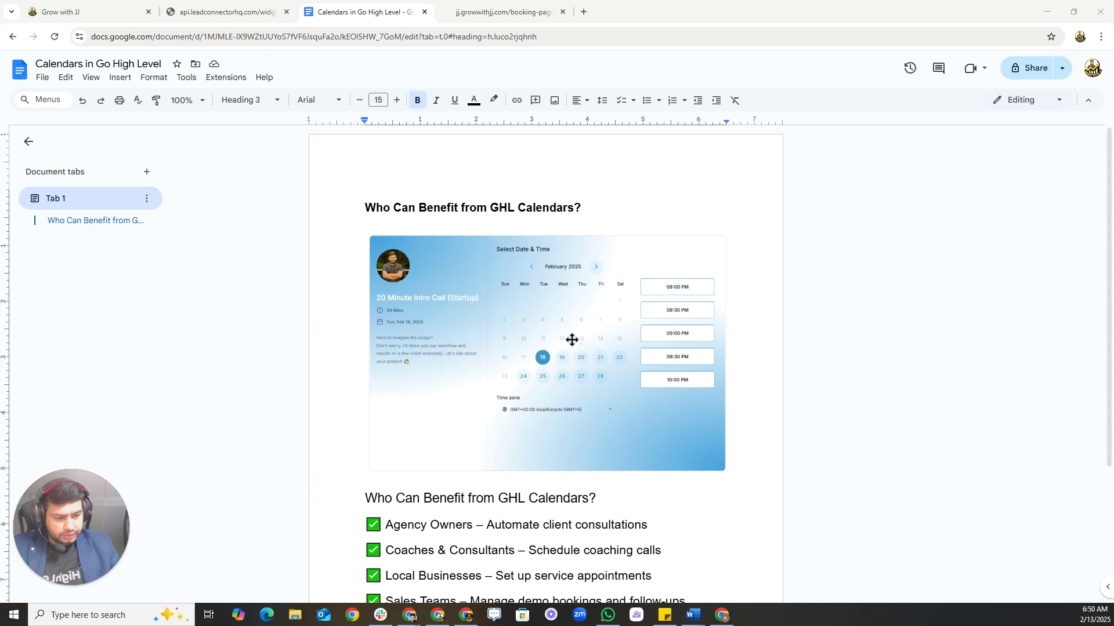
scroll(572, 338, down, 2)
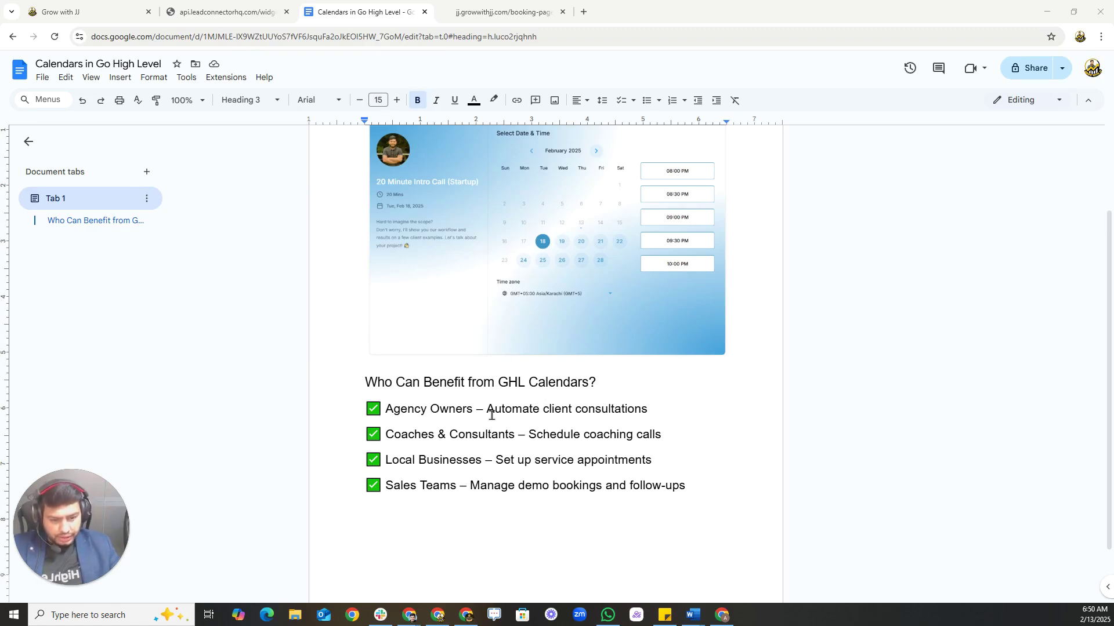
Switch back to GoHighLevel and open the Calendars page within the account settings.
click(113, 8)
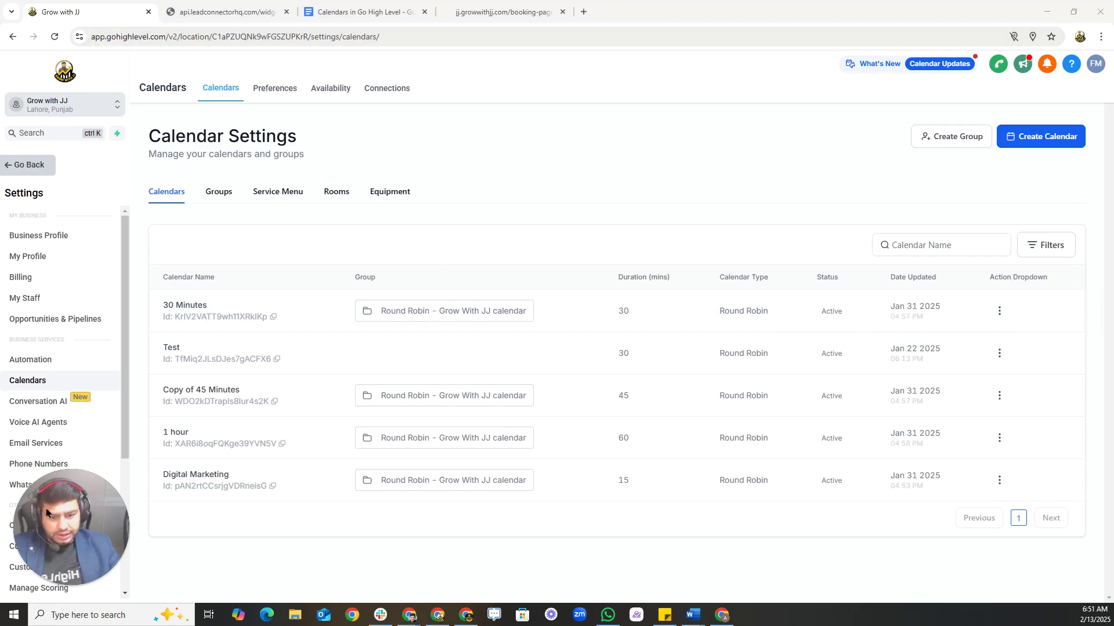
click(46, 167)
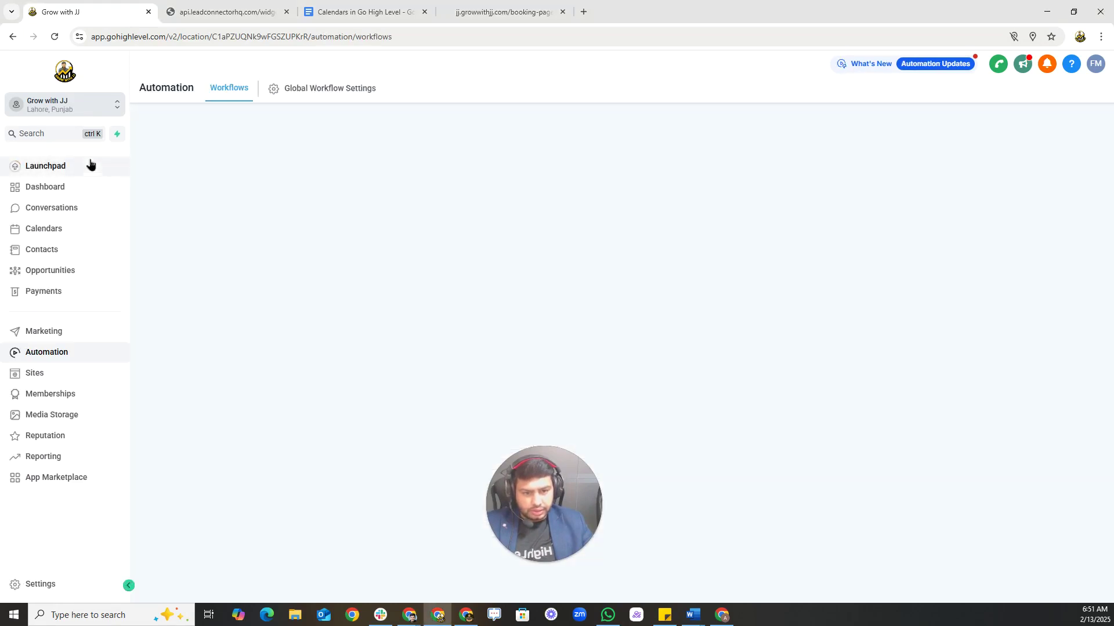
click(39, 585)
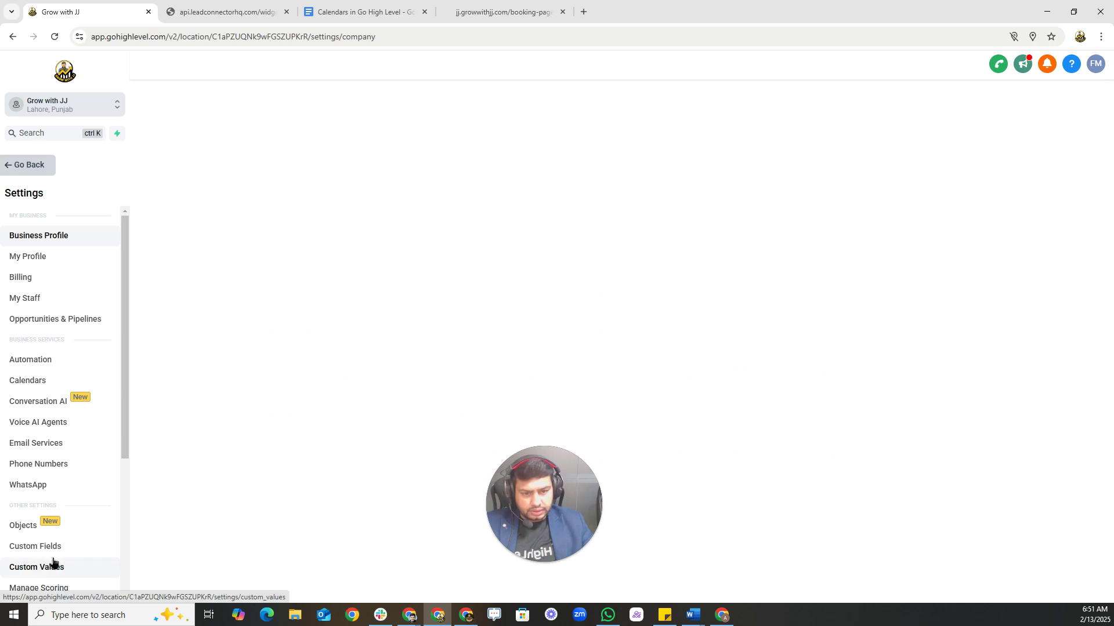
click(40, 385)
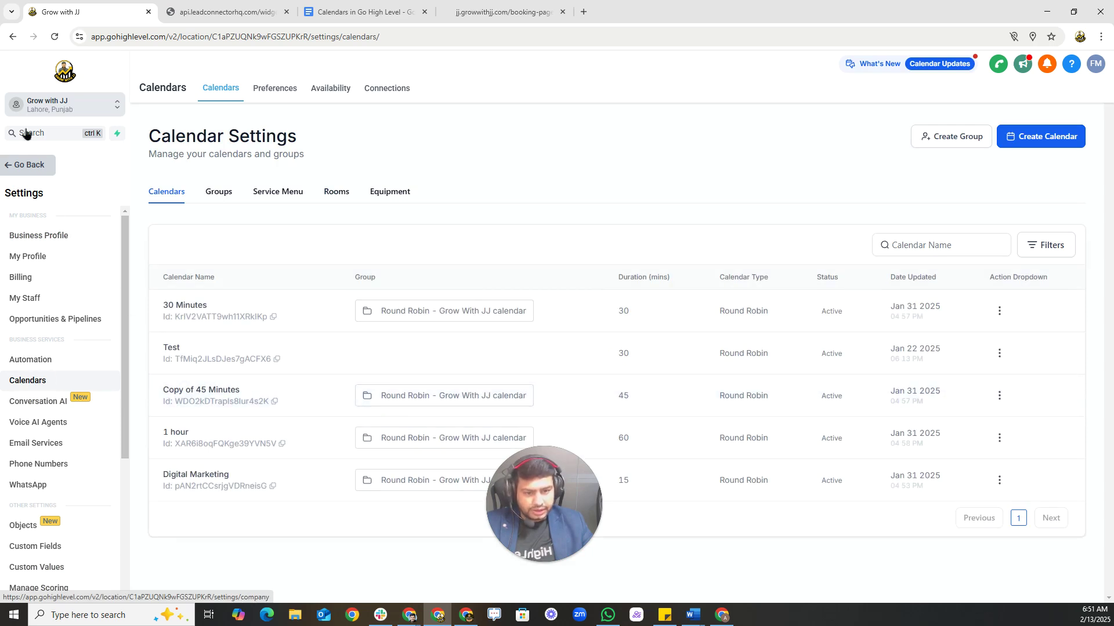
Leave the settings area and reach Calendar Settings through the main Calendars section.
click(40, 165)
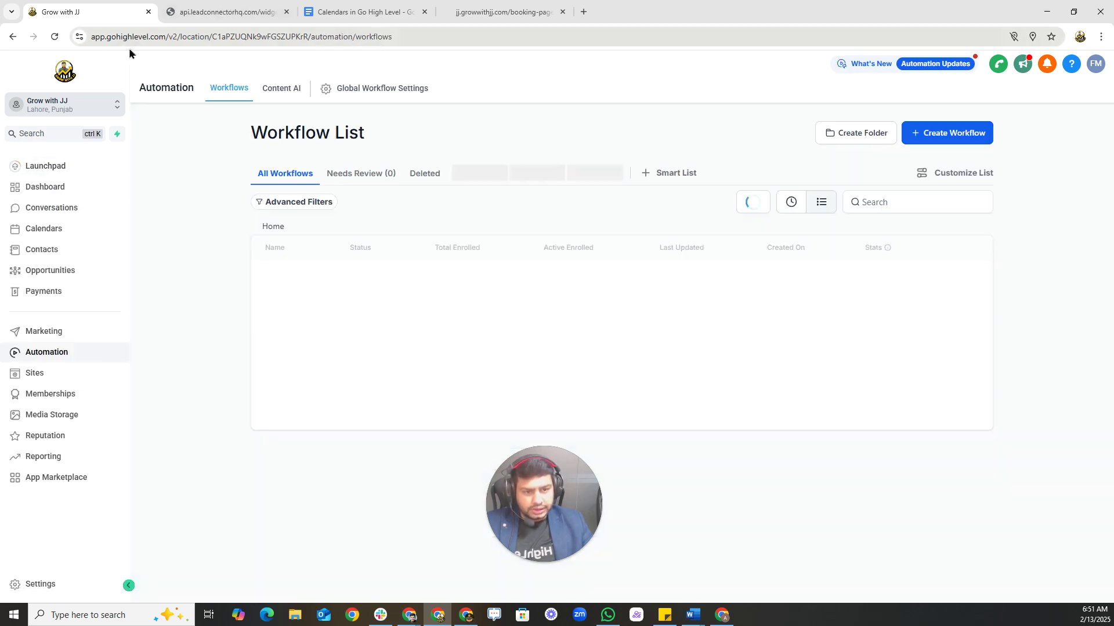
click(60, 232)
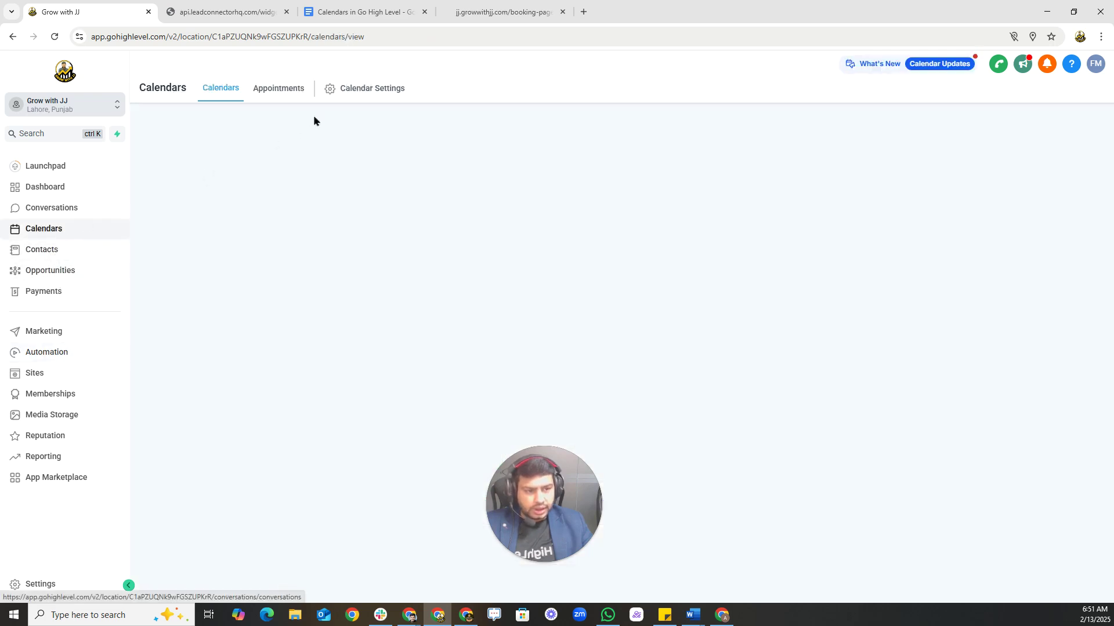
click(374, 91)
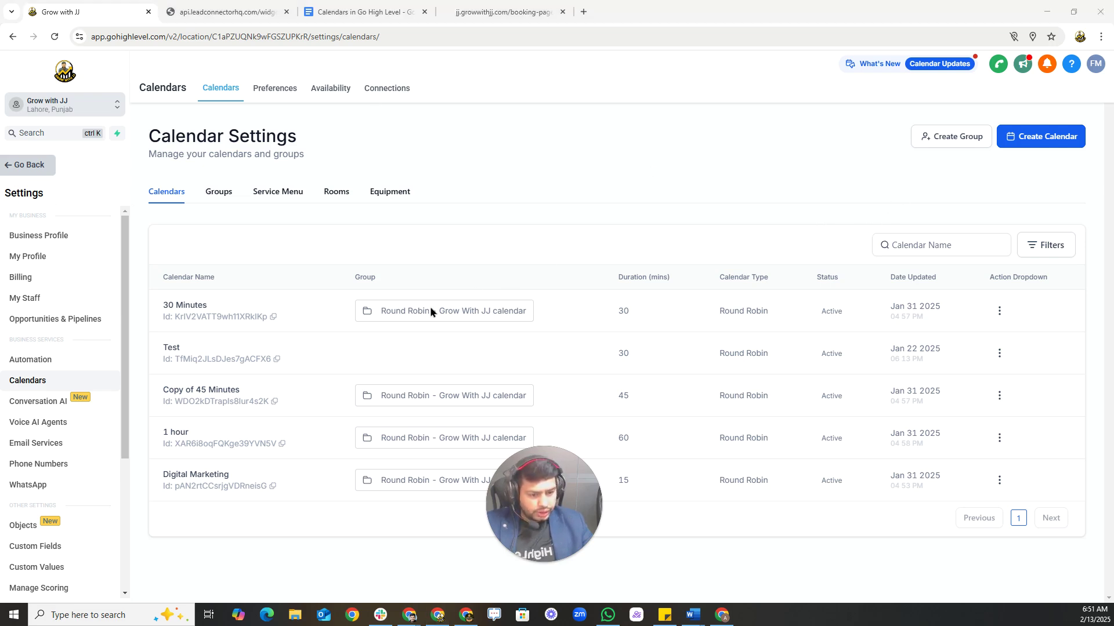
Start a new calendar with the Round Robin scheduling type and name it Webinar.
click(1054, 143)
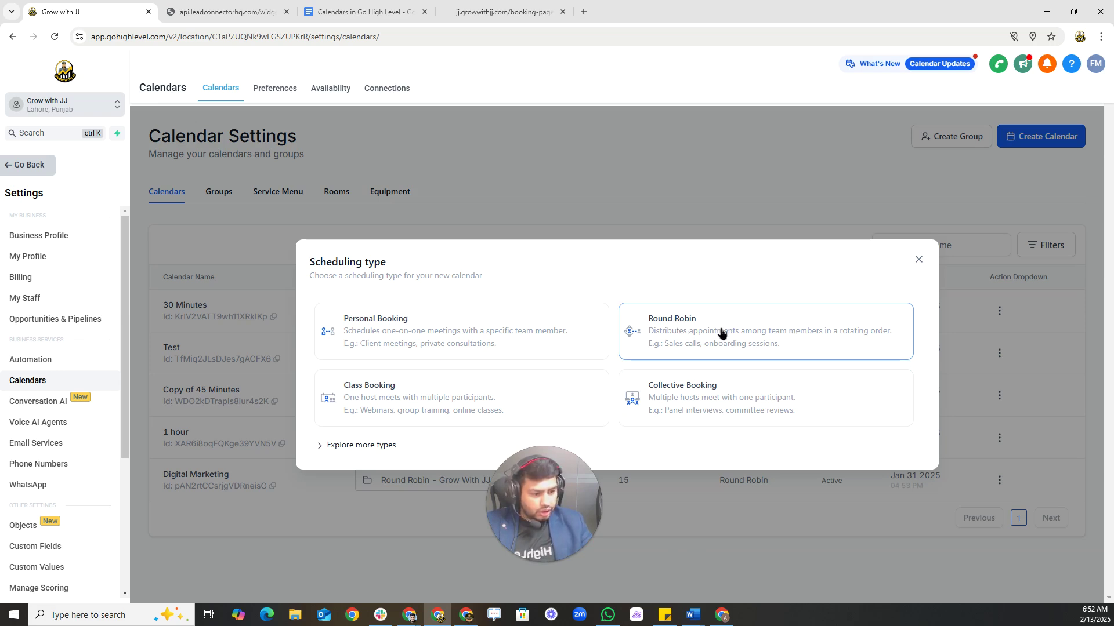
click(751, 329)
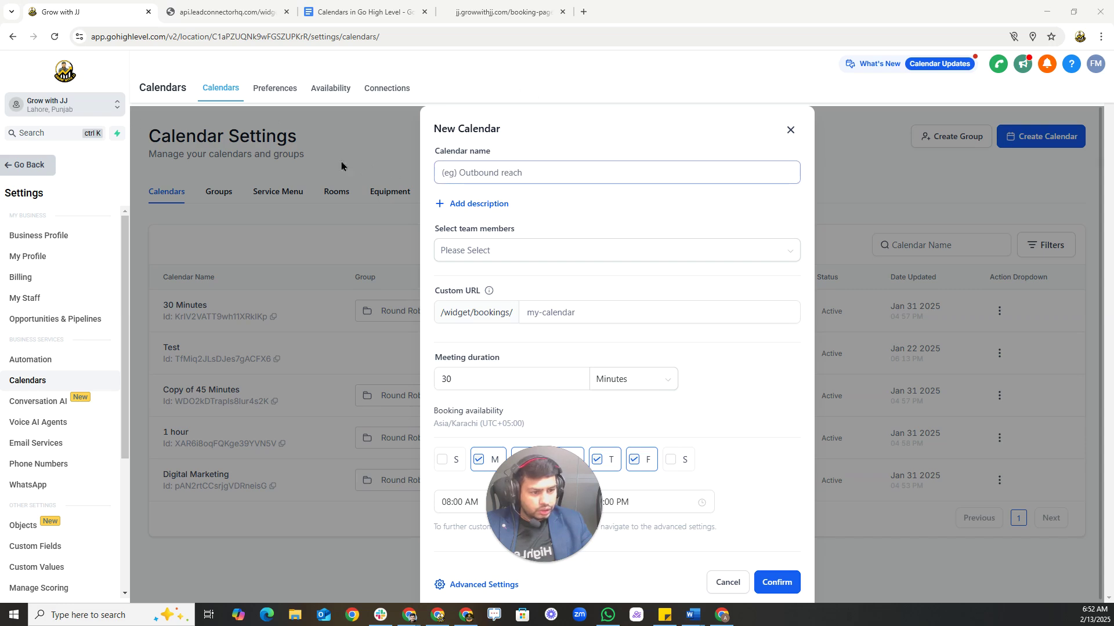
click(598, 175)
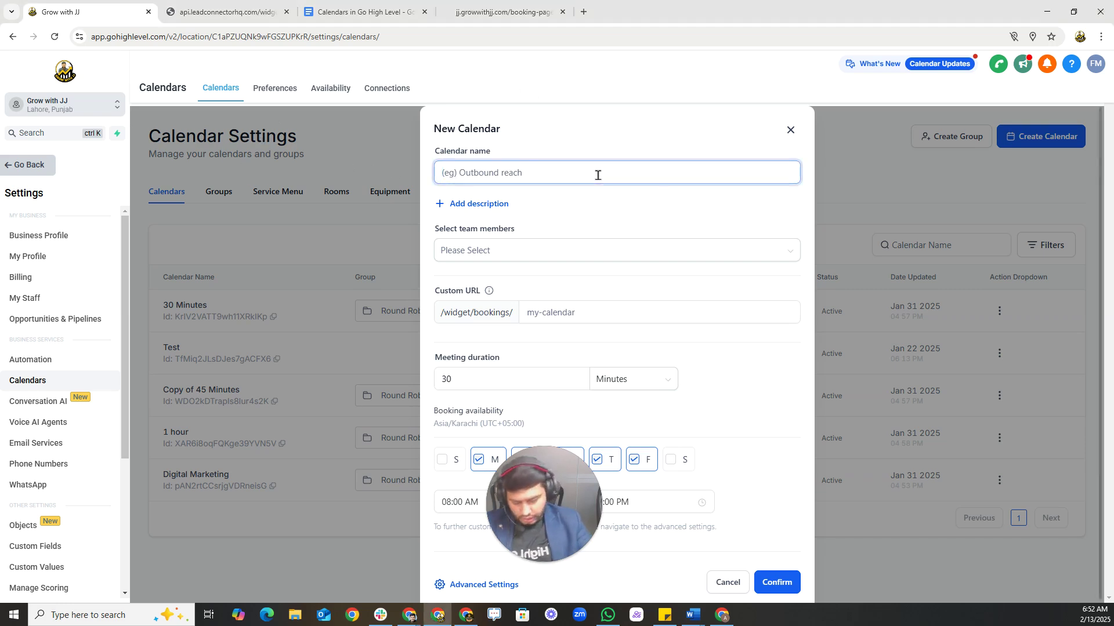
text(B)
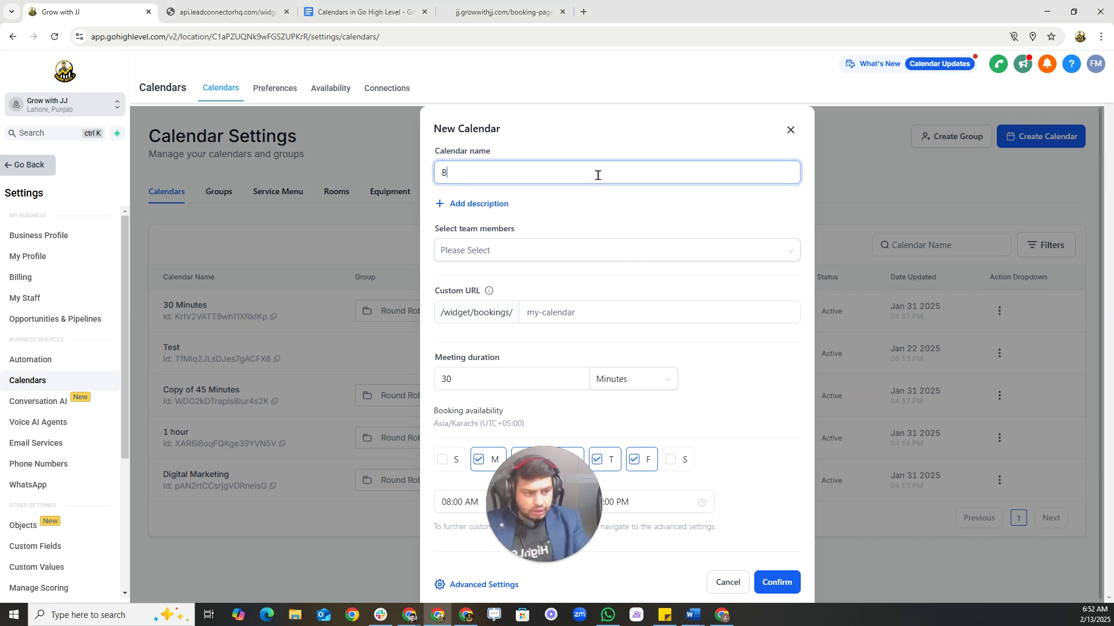
key(BackSpace)
text(Webinar)
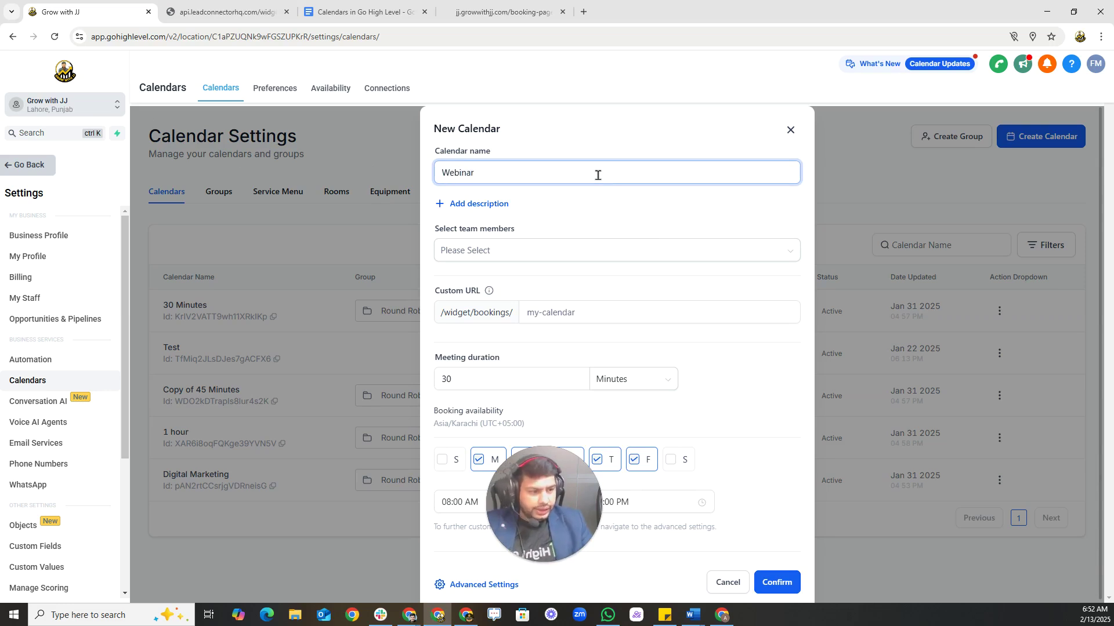
Add Team 3 and Member 4 as the team members of the new calendar.
click(502, 253)
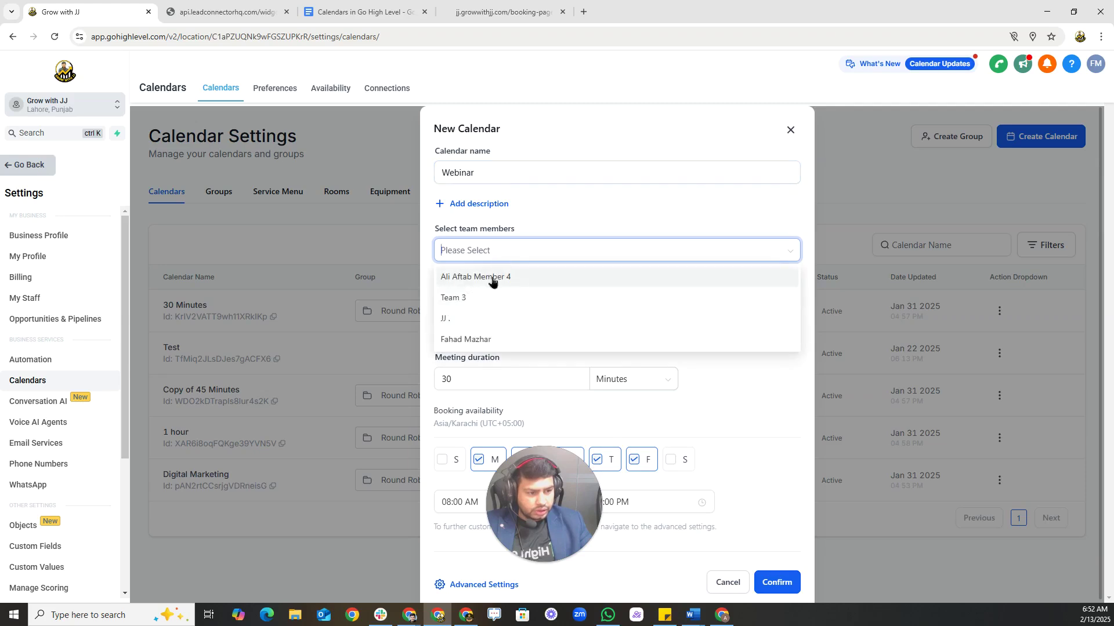
click(494, 277)
click(497, 297)
click(526, 253)
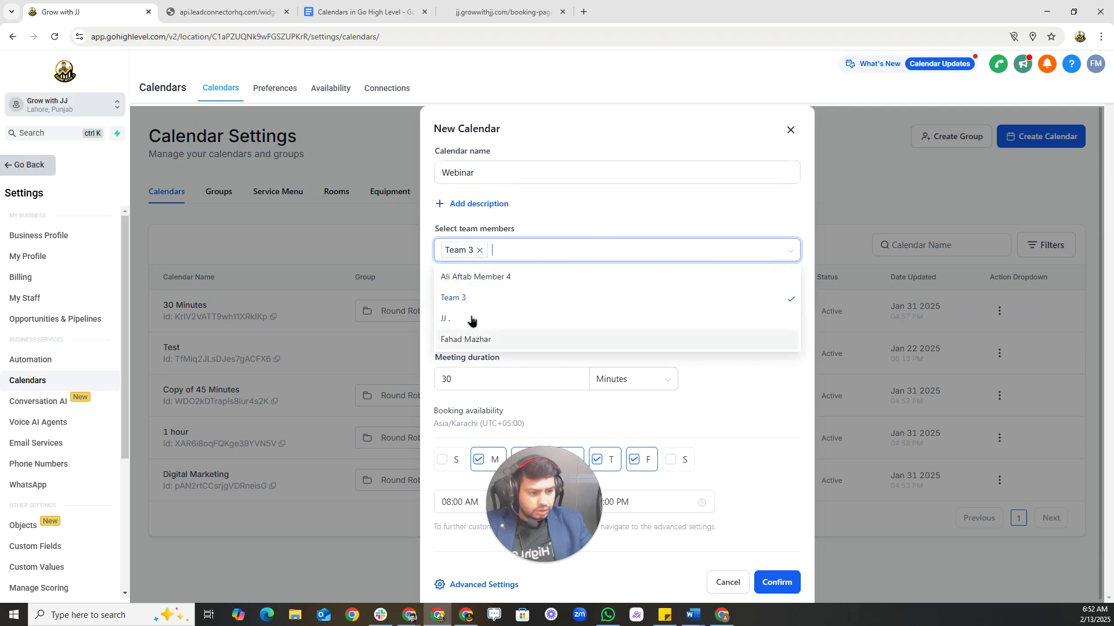
click(496, 277)
click(654, 218)
Set the calendar's custom URL slug to growwithjj111.
click(625, 315)
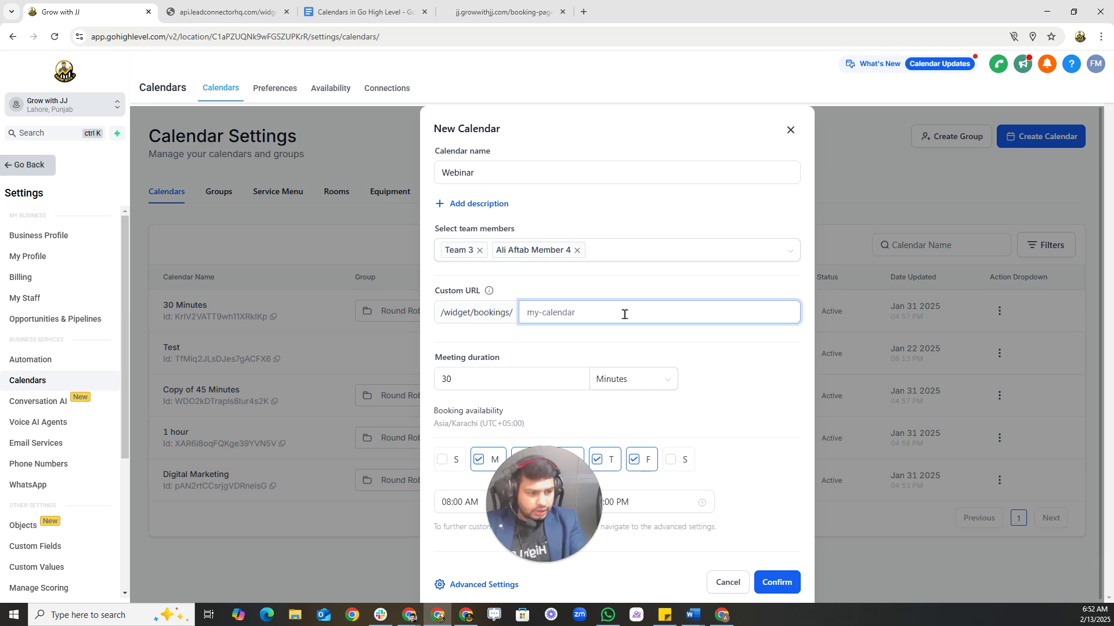
text(growwithjj.co)
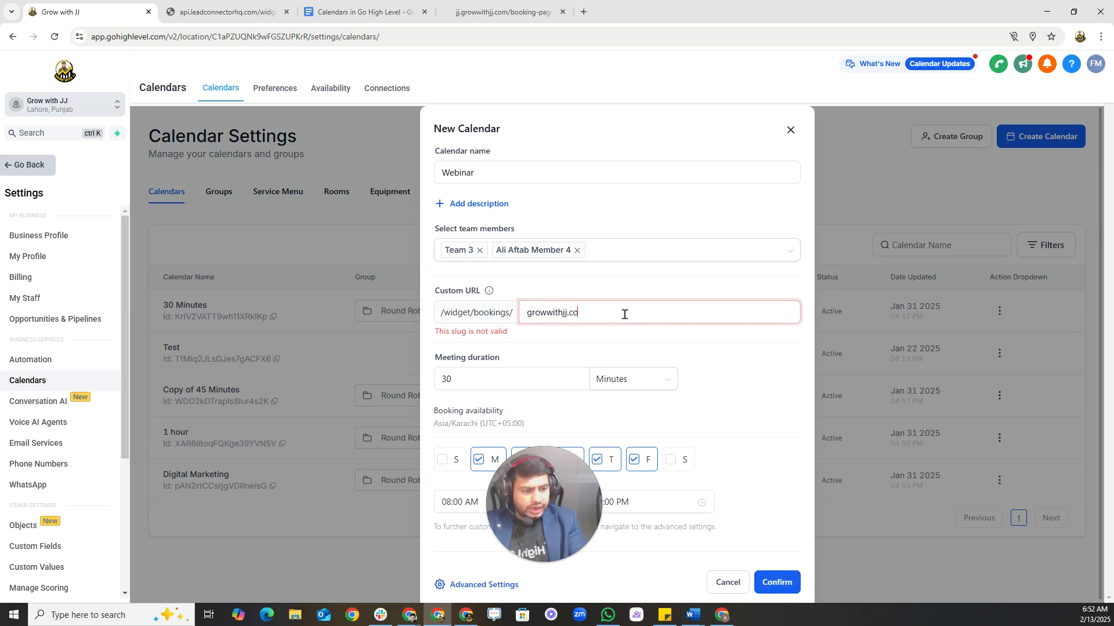
key(BackSpace)
key(BackSpace)
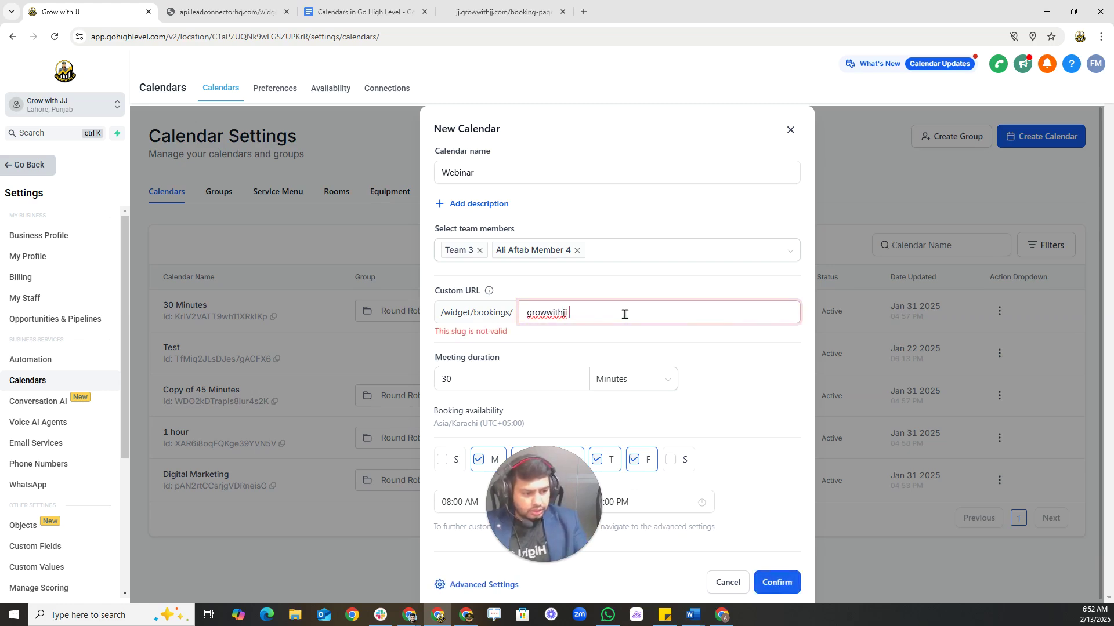
key(BackSpace)
text(111)
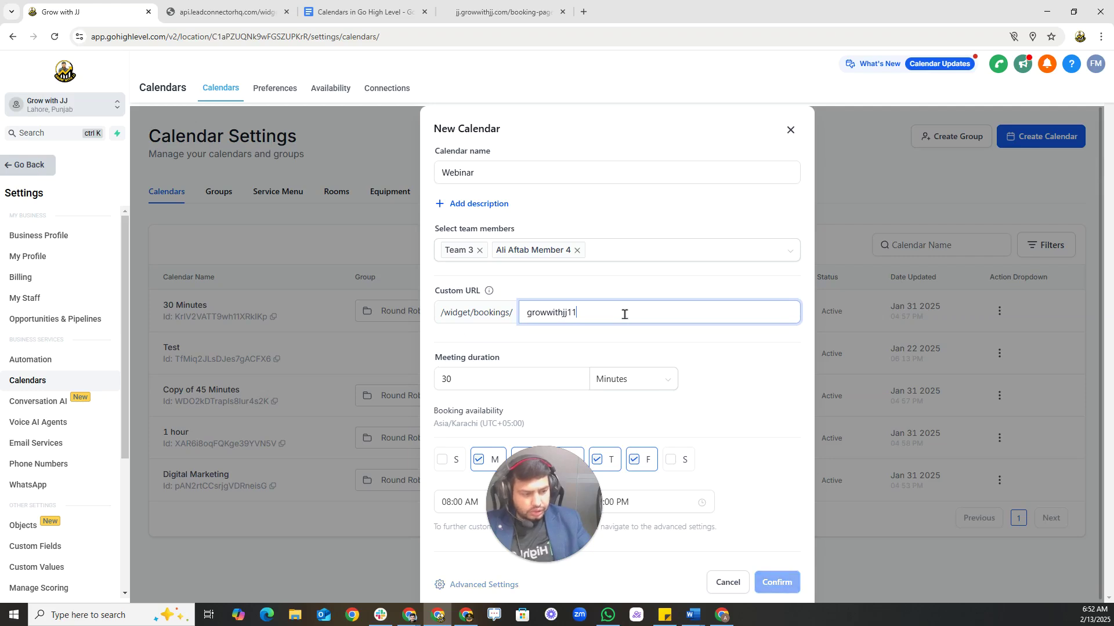
click(638, 342)
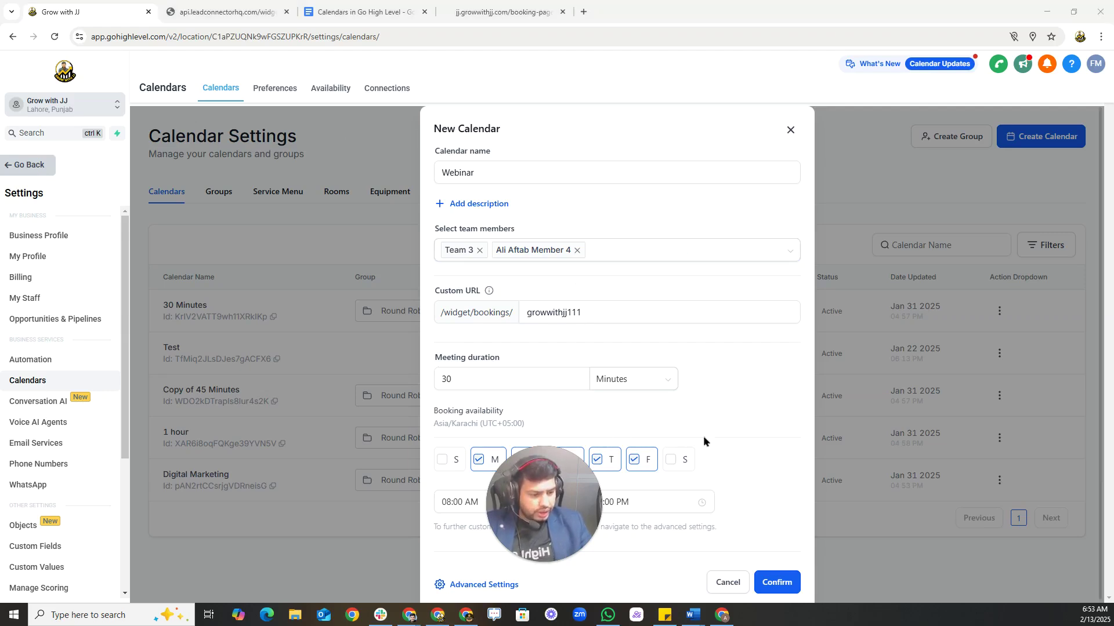
Confirm the creation of the Webinar calendar and close the success dialog.
scroll(736, 432, down, 1)
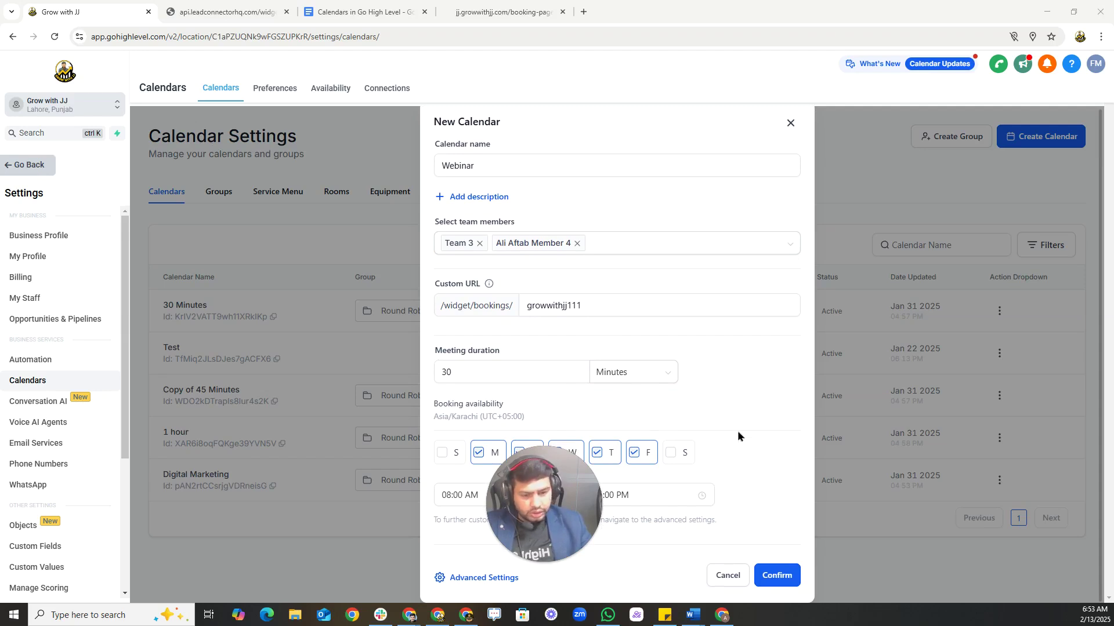
click(776, 568)
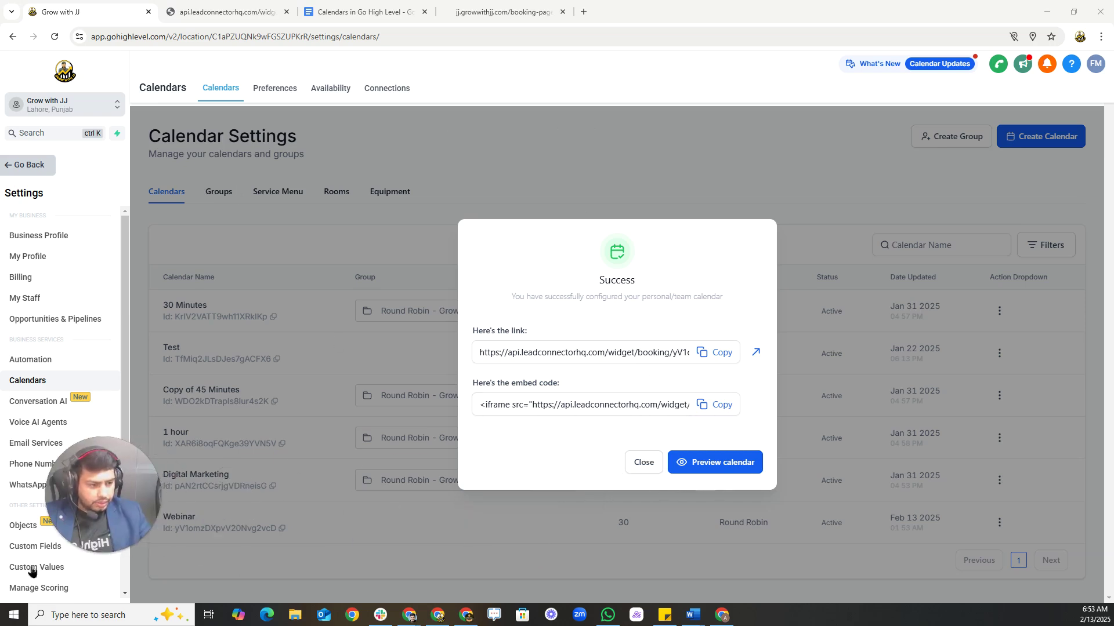
click(645, 464)
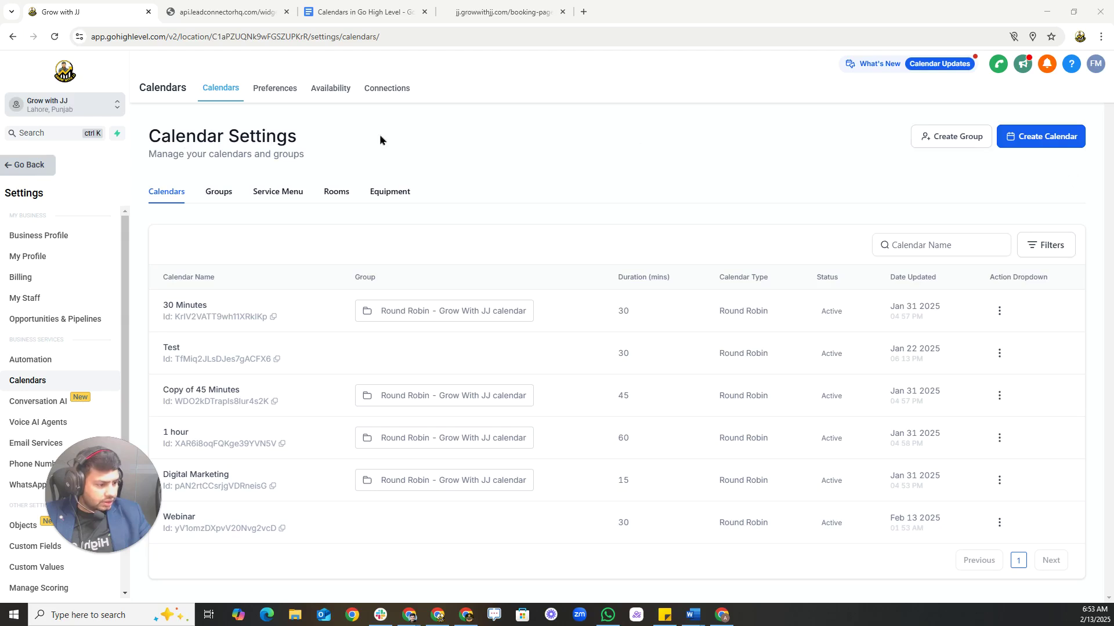
Open the Webinar calendar for editing and upload the hq jj picture as its logo with a square widget shape.
click(999, 523)
click(991, 387)
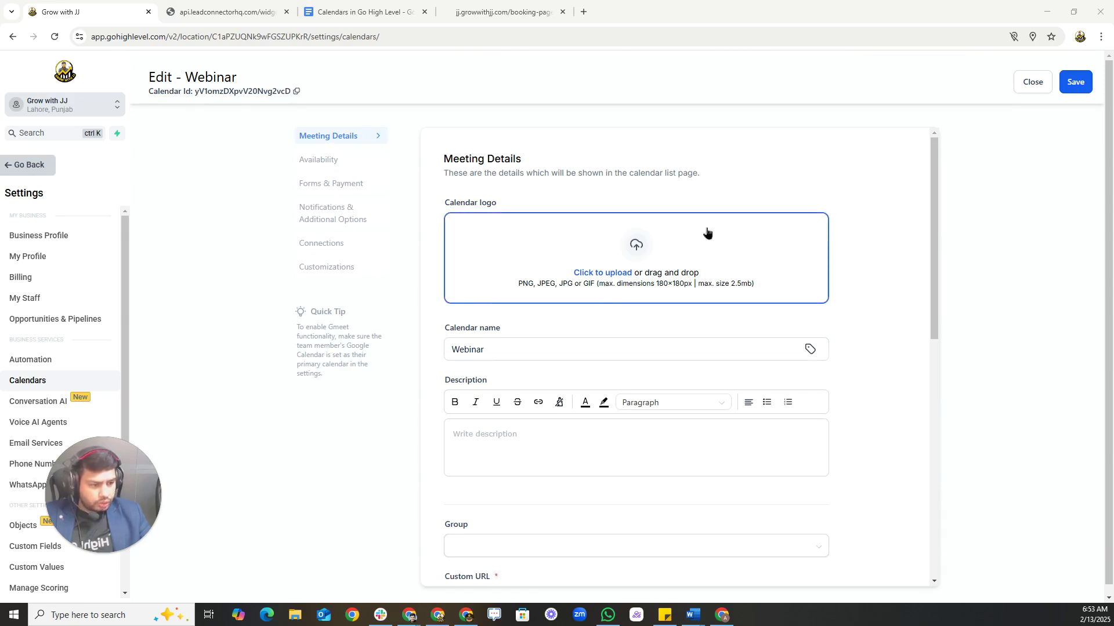
click(635, 255)
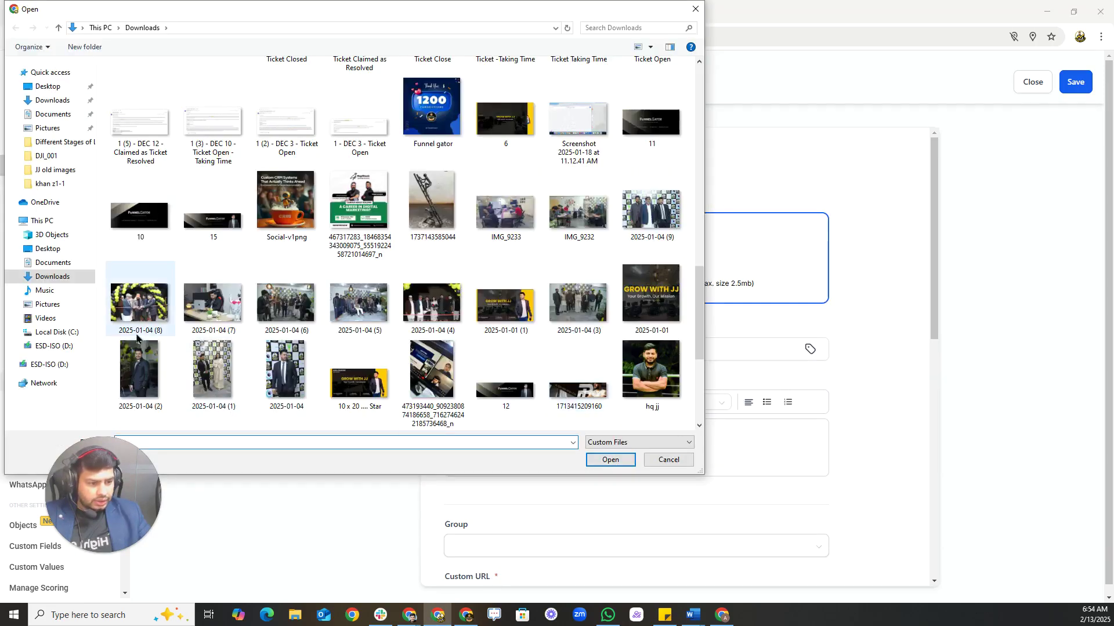
key(Escape)
click(732, 349)
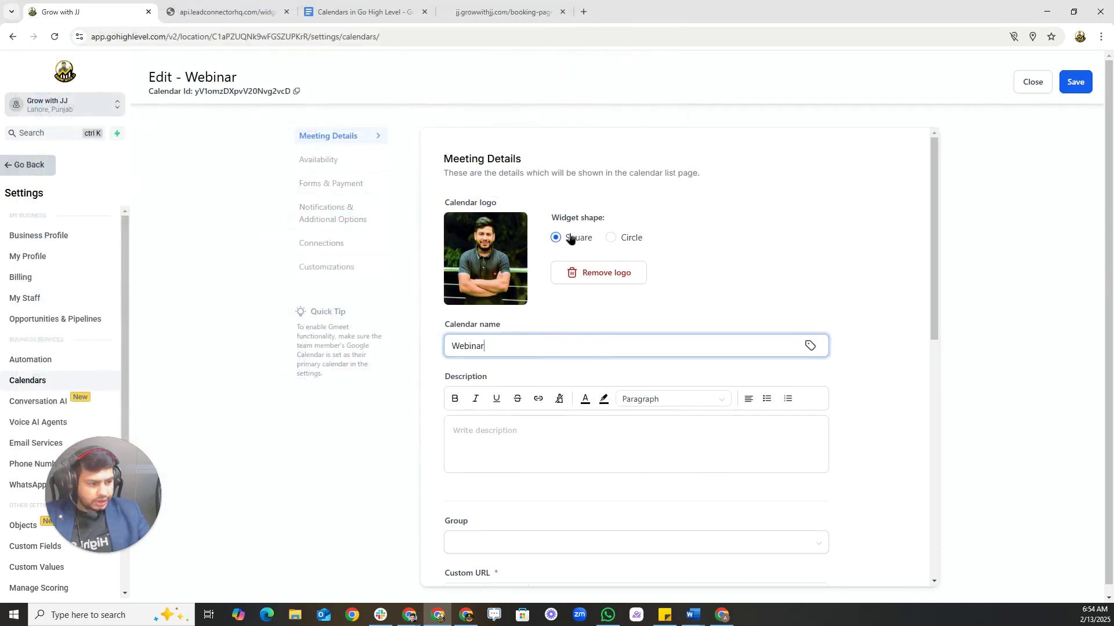
click(611, 237)
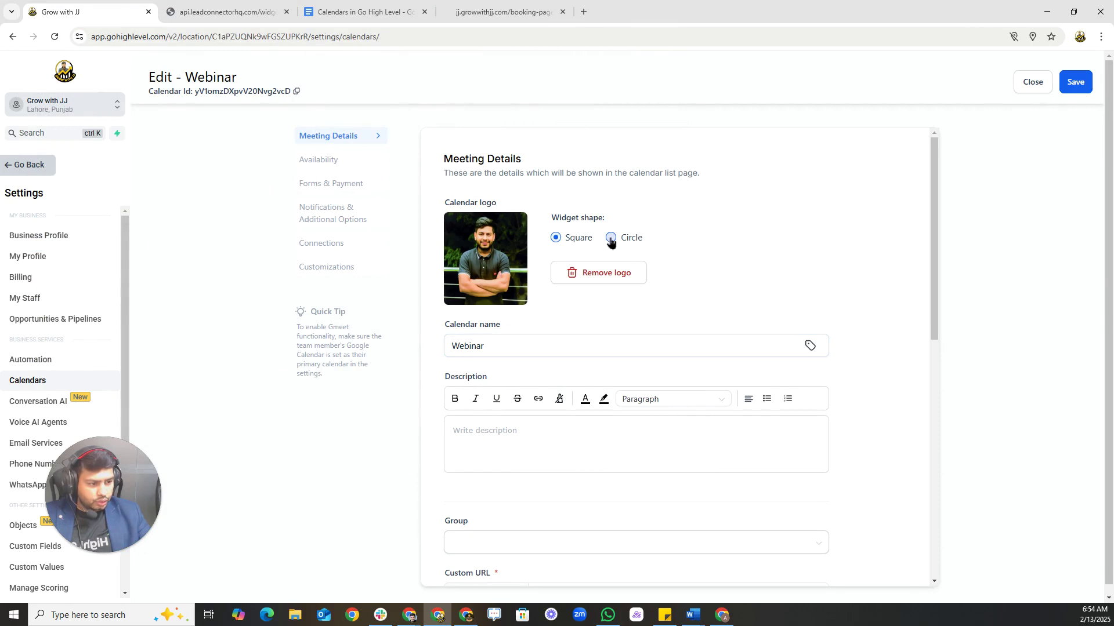
click(553, 239)
Examine the calendar's description field and compare it with the example booking calendar in the Google Docs document.
scroll(499, 395, down, 2)
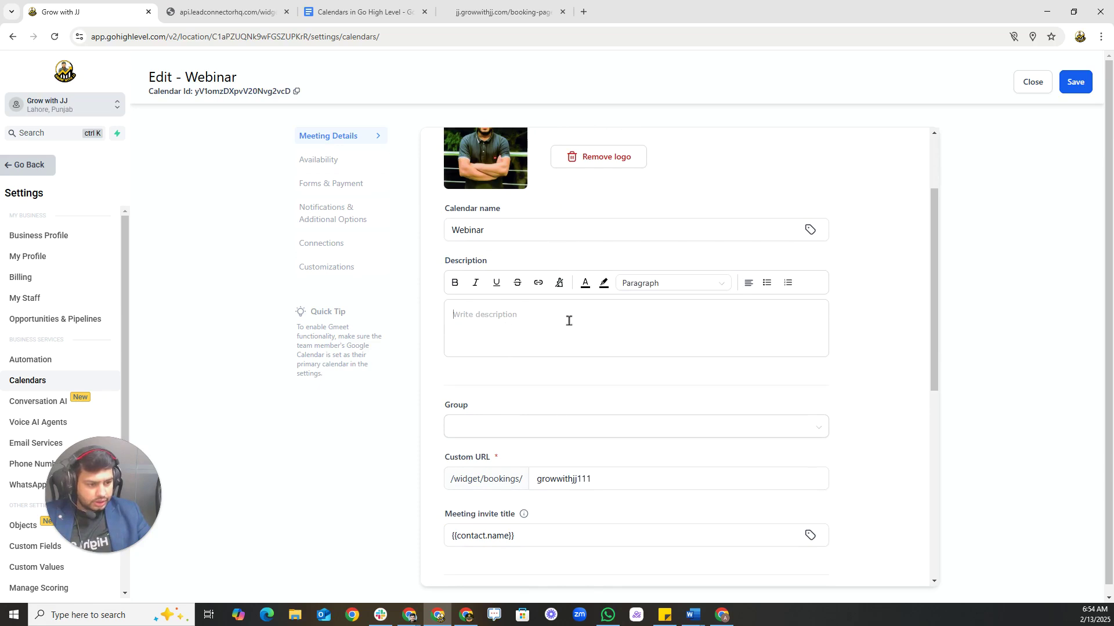
scroll(569, 321, down, 1)
click(486, 254)
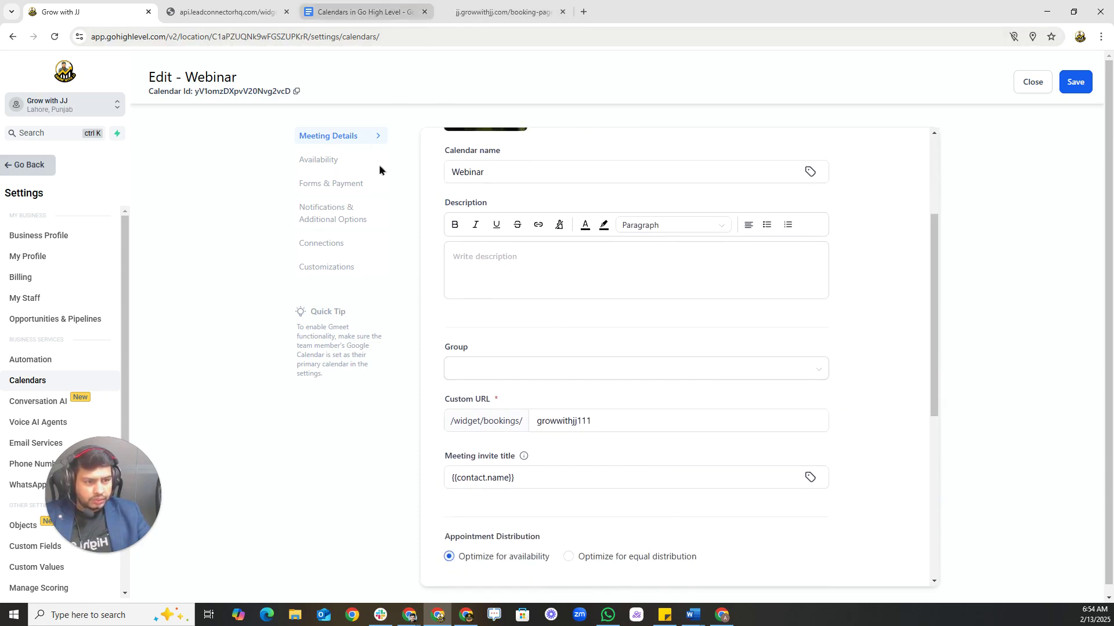
click(359, 12)
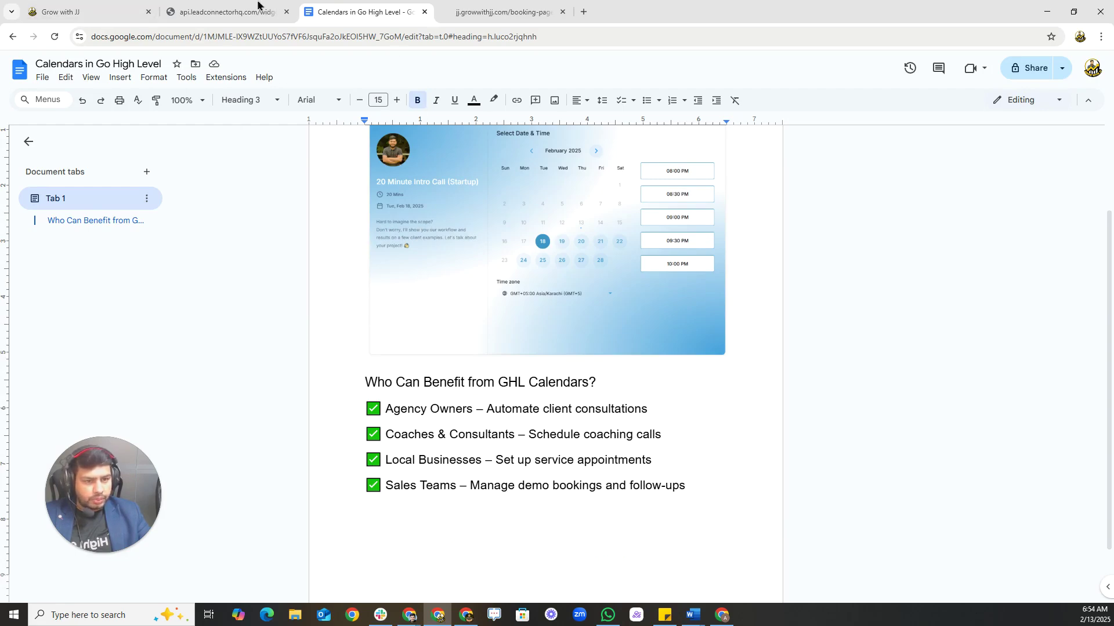
click(232, 10)
click(139, 11)
View the groups available for the Webinar calendar without assigning one.
scroll(529, 331, down, 3)
click(504, 194)
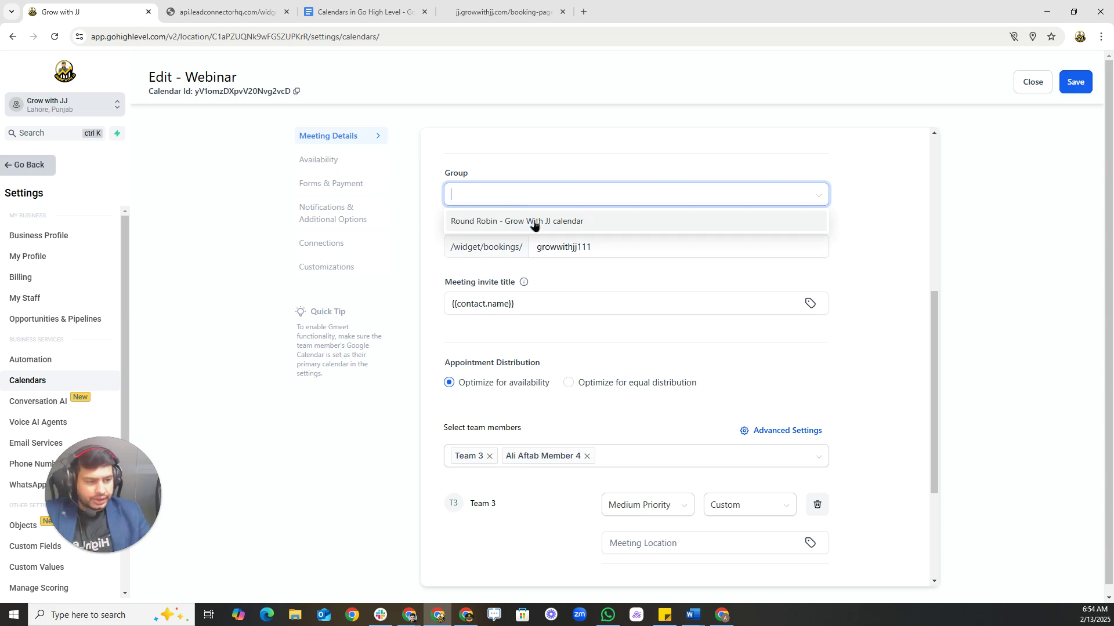
click(586, 287)
Try to set the meeting location type for Team 3 to Zoom.
scroll(581, 379, down, 3)
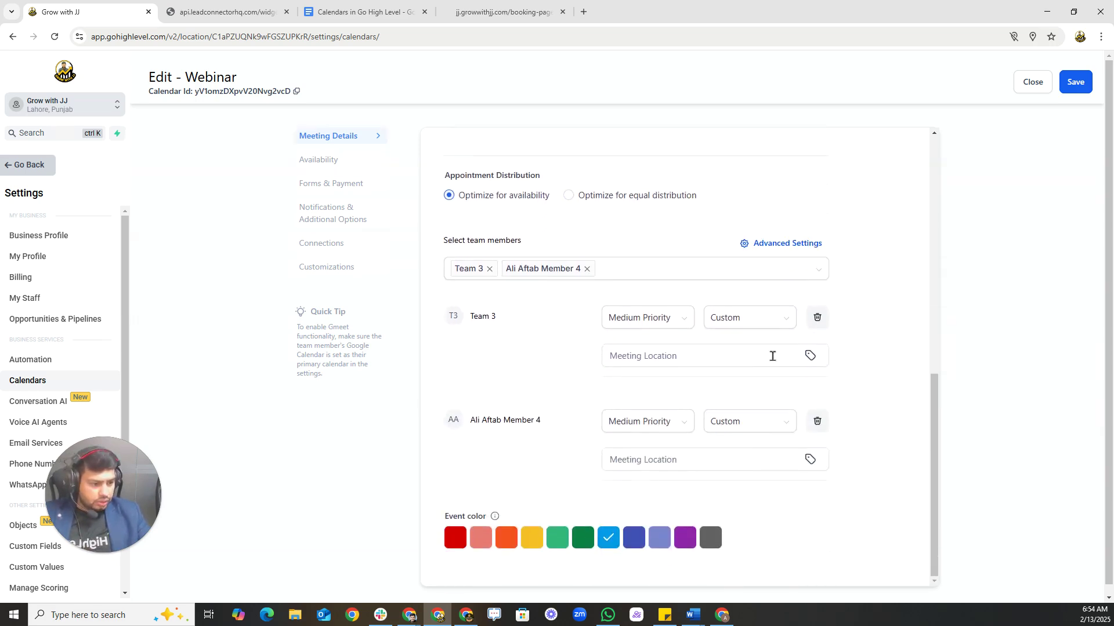
drag(467, 316, 530, 330)
click(511, 357)
click(738, 321)
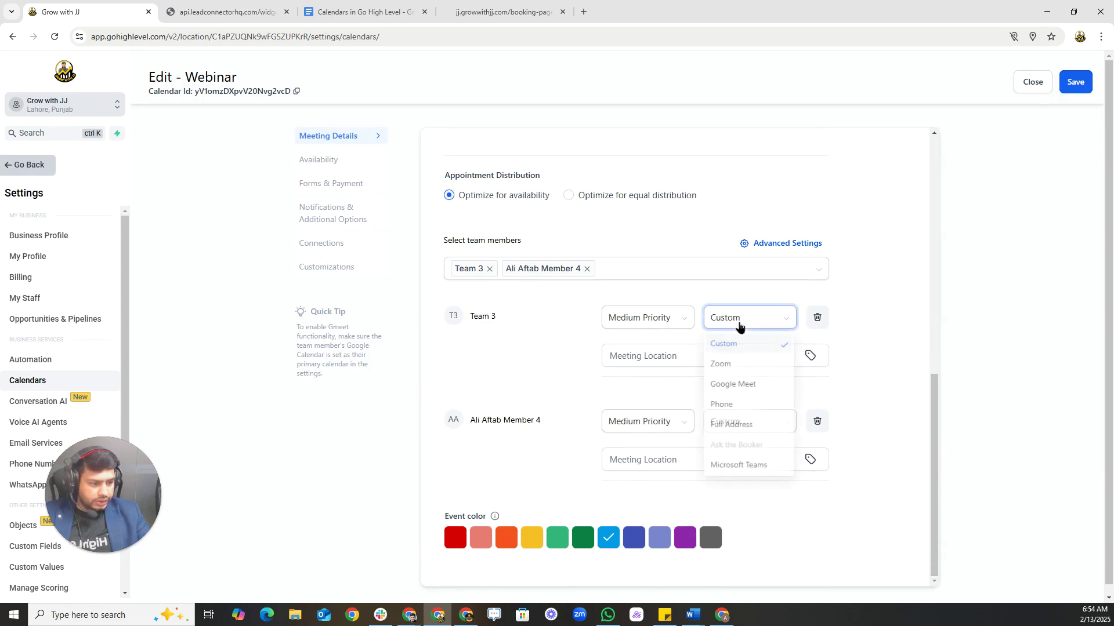
click(749, 371)
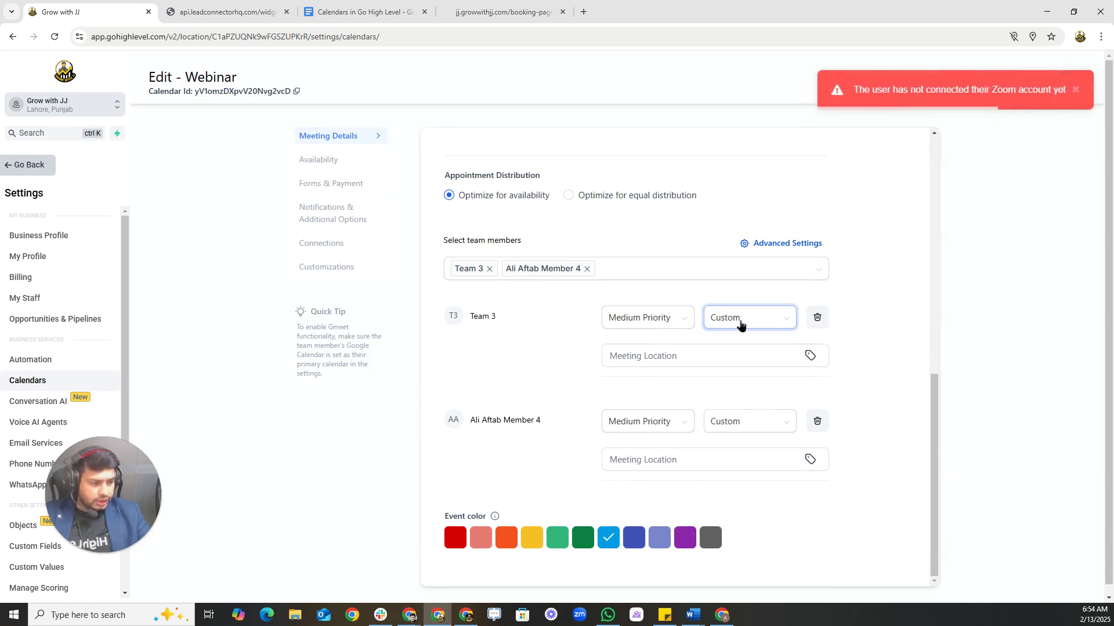
Switch the meeting location type for Team 3 to Google Meet and back to Custom, leaving the location text empty.
click(736, 319)
click(744, 388)
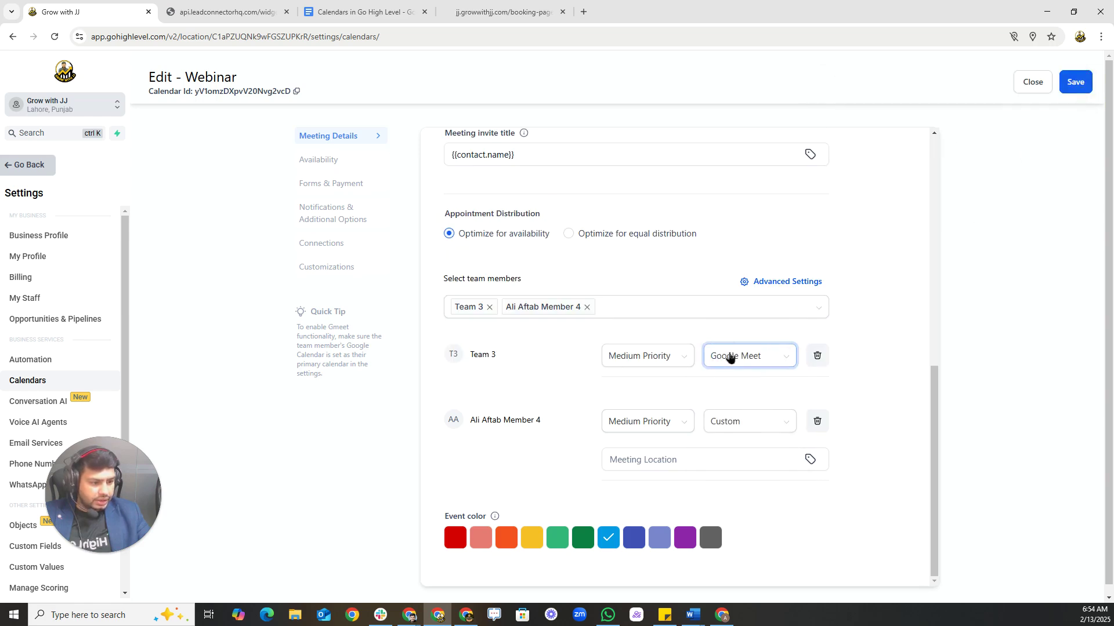
click(755, 361)
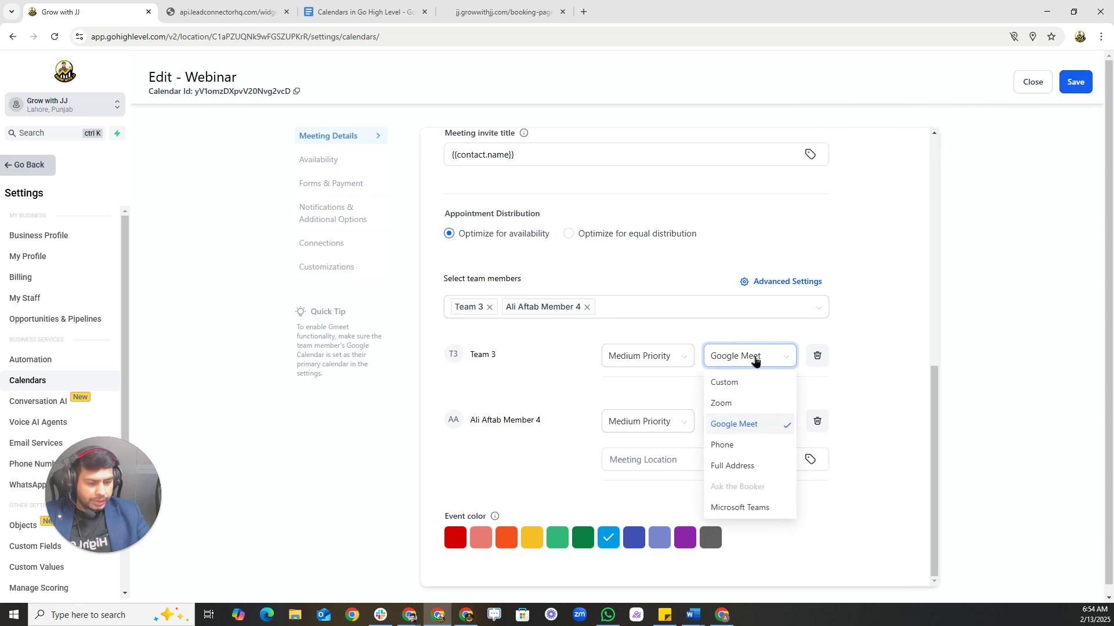
click(754, 359)
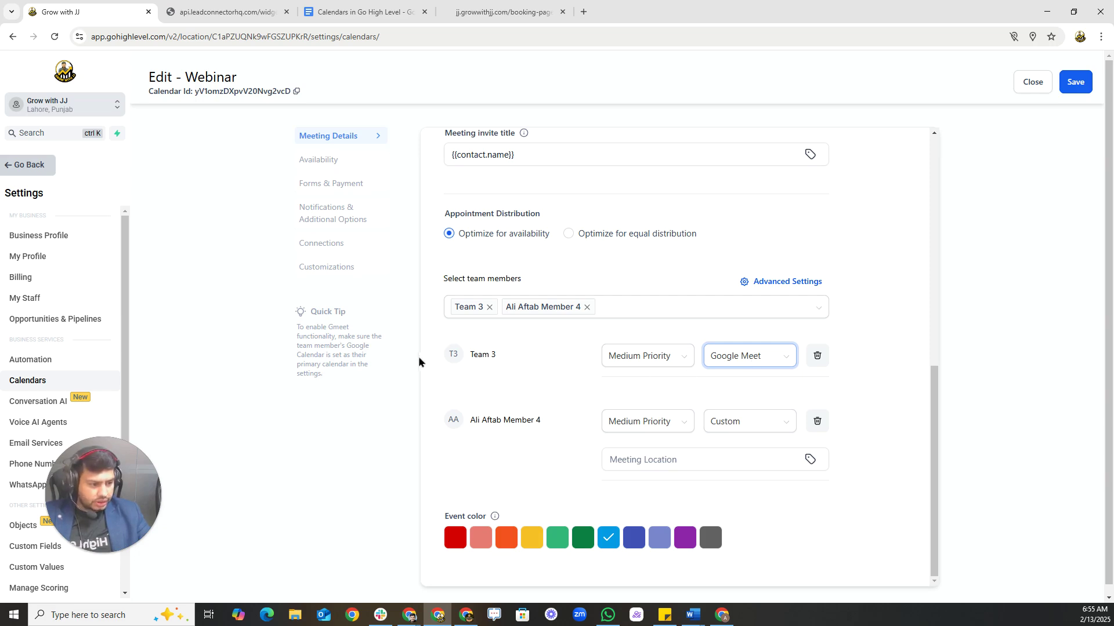
click(732, 356)
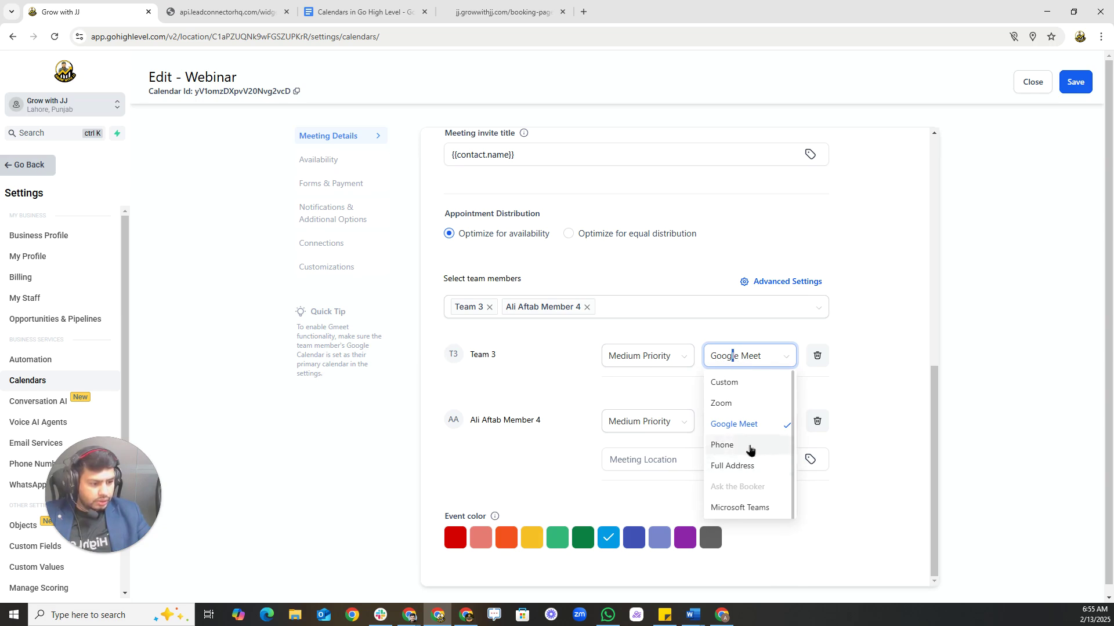
scroll(762, 471, down, 1)
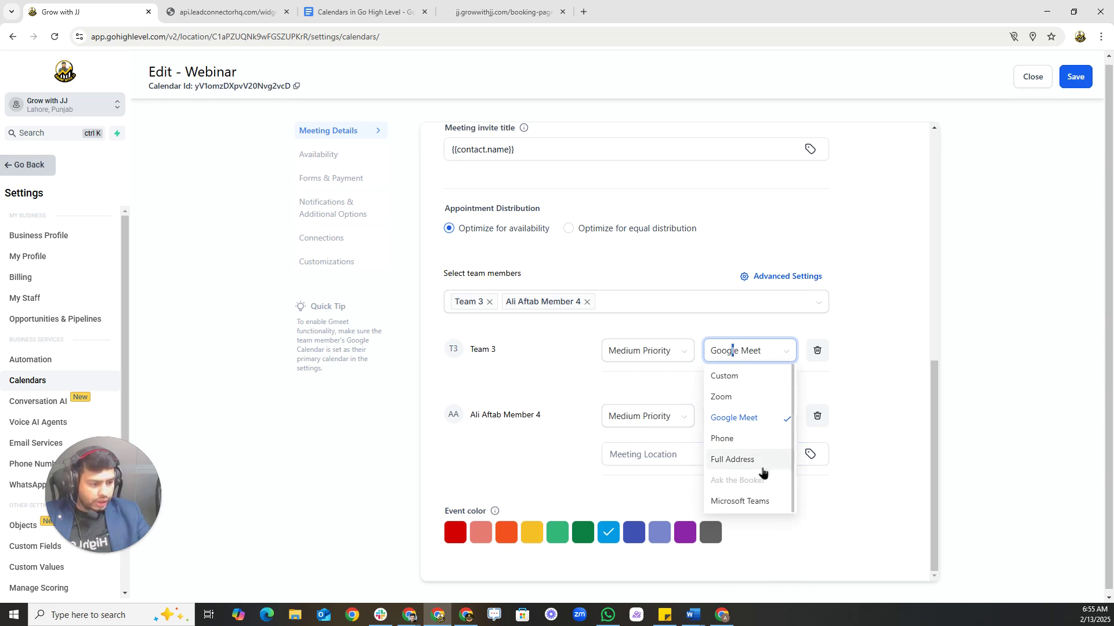
click(751, 371)
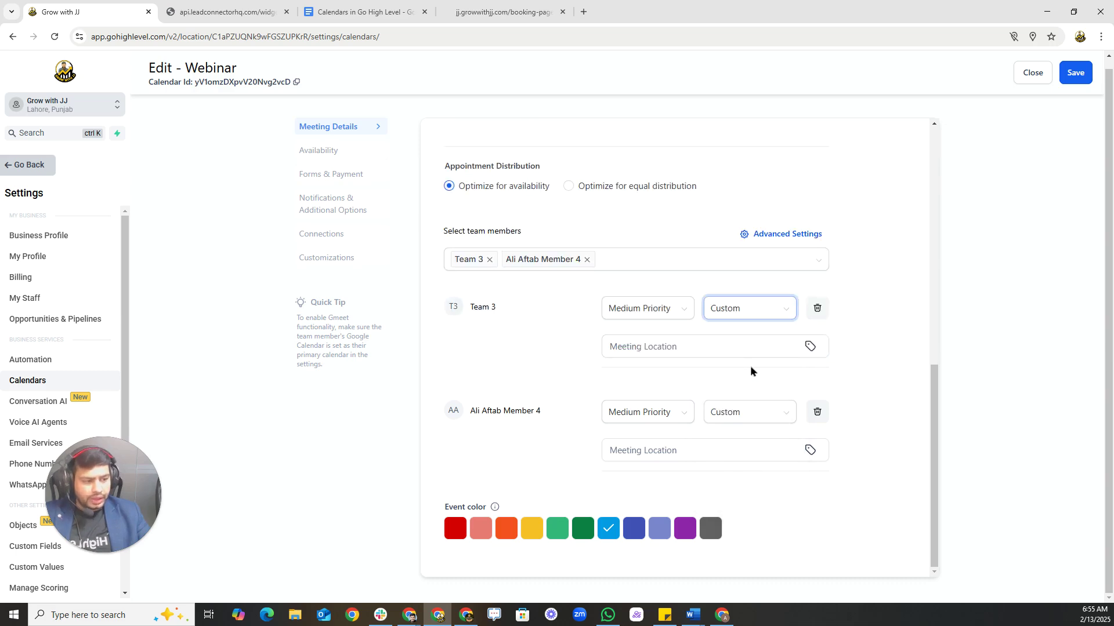
click(676, 351)
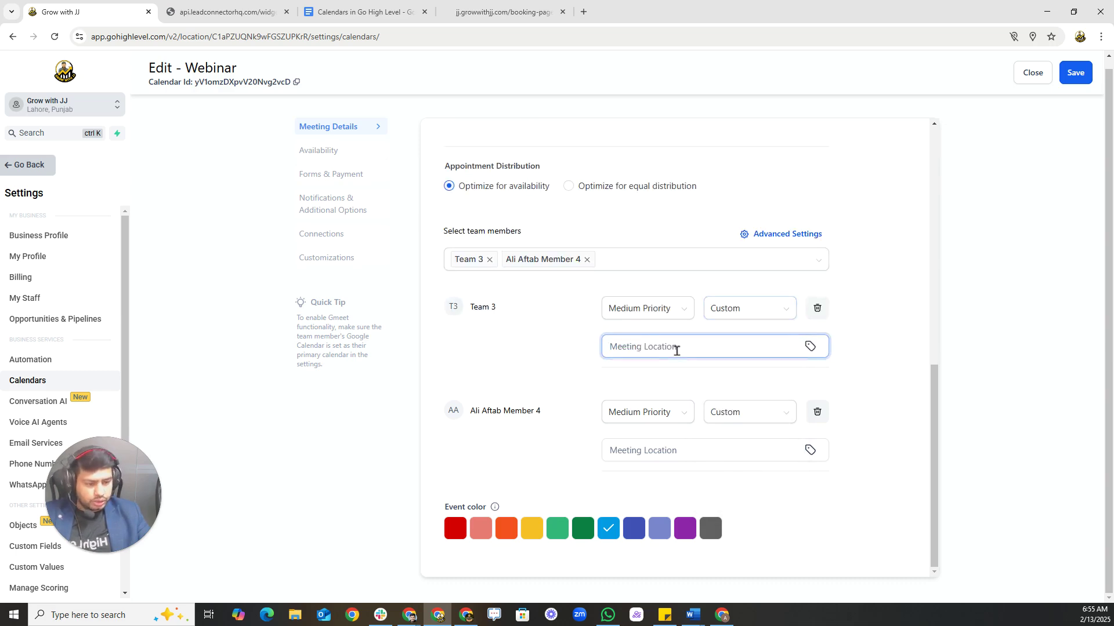
Set the second team member's meeting location type to Google Meet.
drag(458, 410, 605, 425)
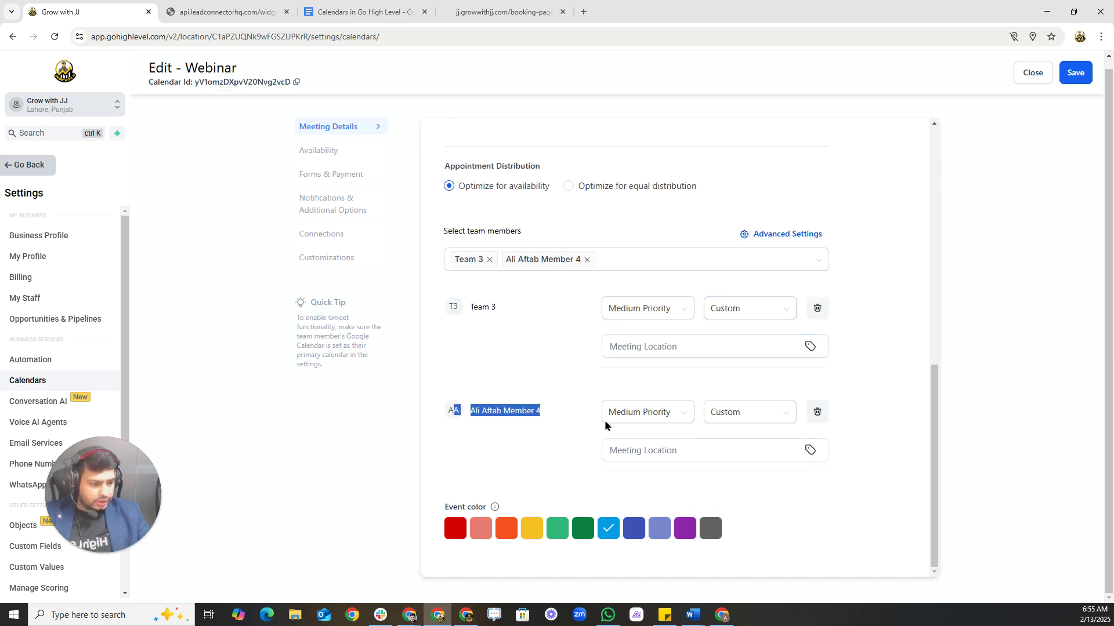
click(519, 442)
click(738, 415)
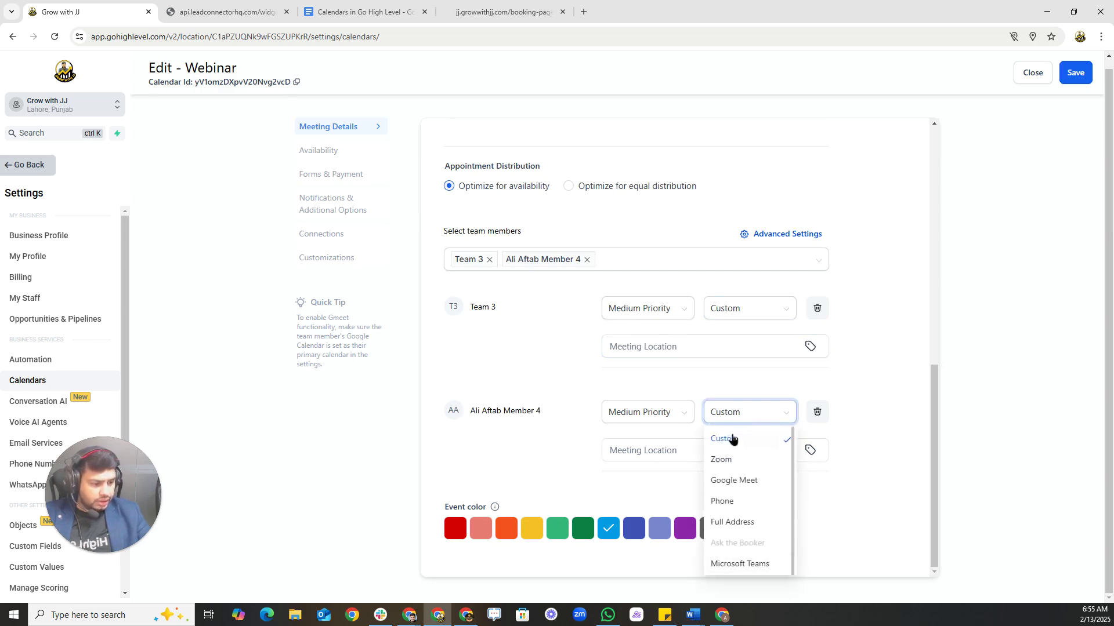
click(733, 481)
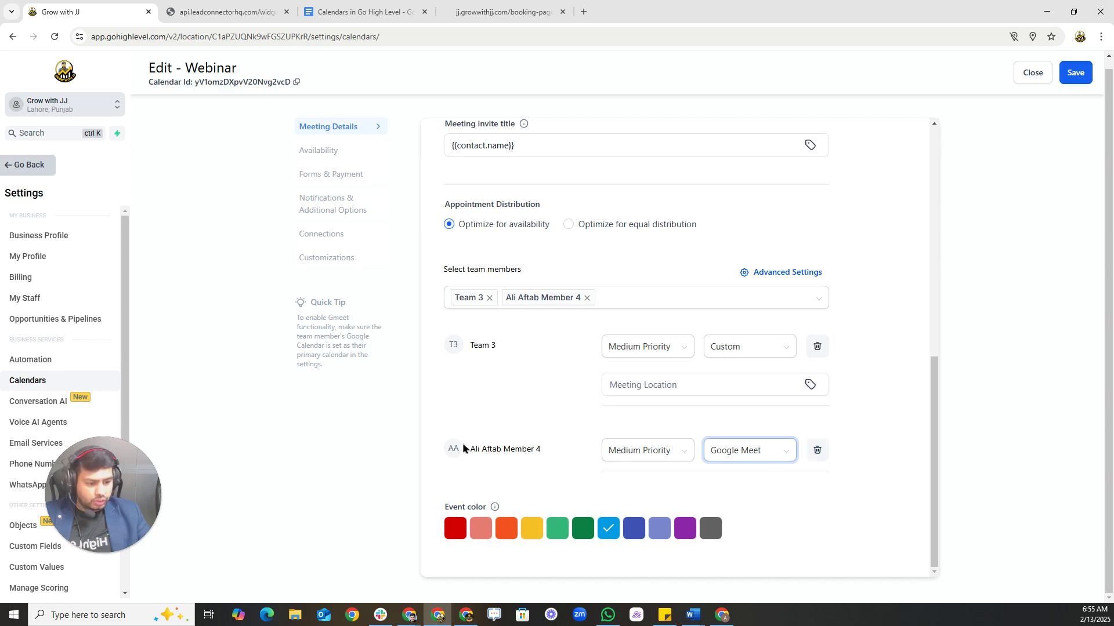
triple_click(510, 447)
Set the Webinar calendar's event color to red.
drag(444, 507, 473, 509)
click(493, 508)
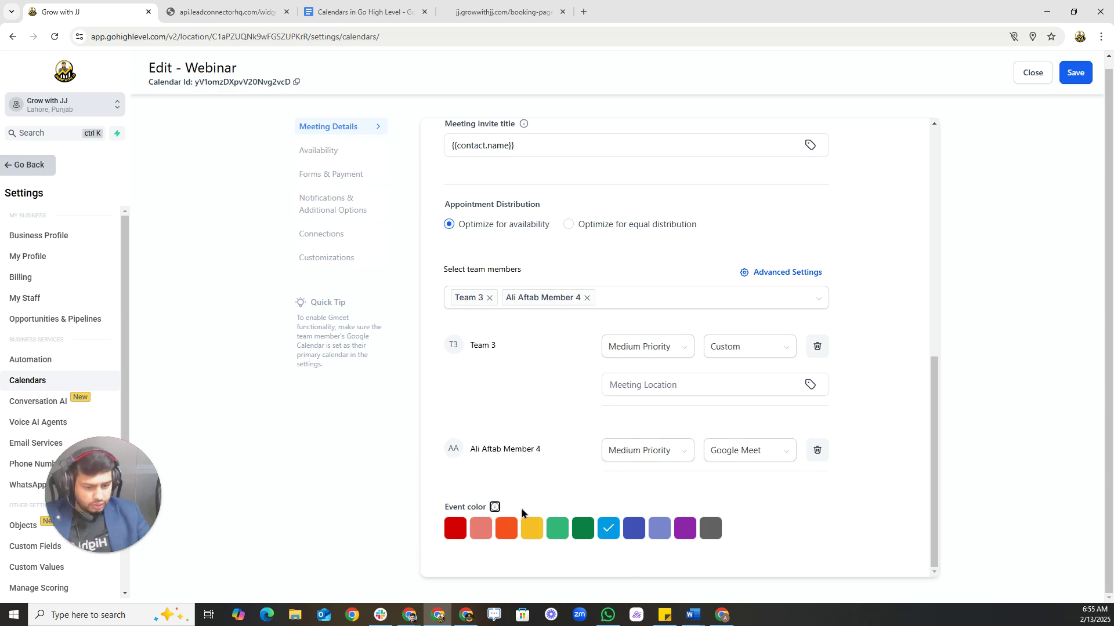
click(461, 532)
click(510, 531)
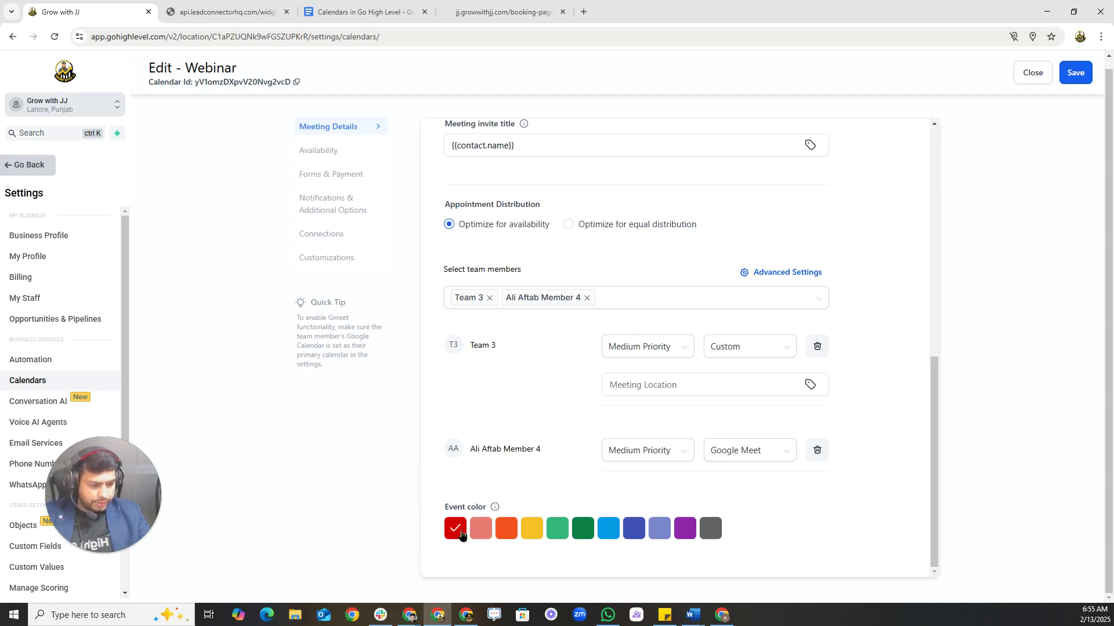
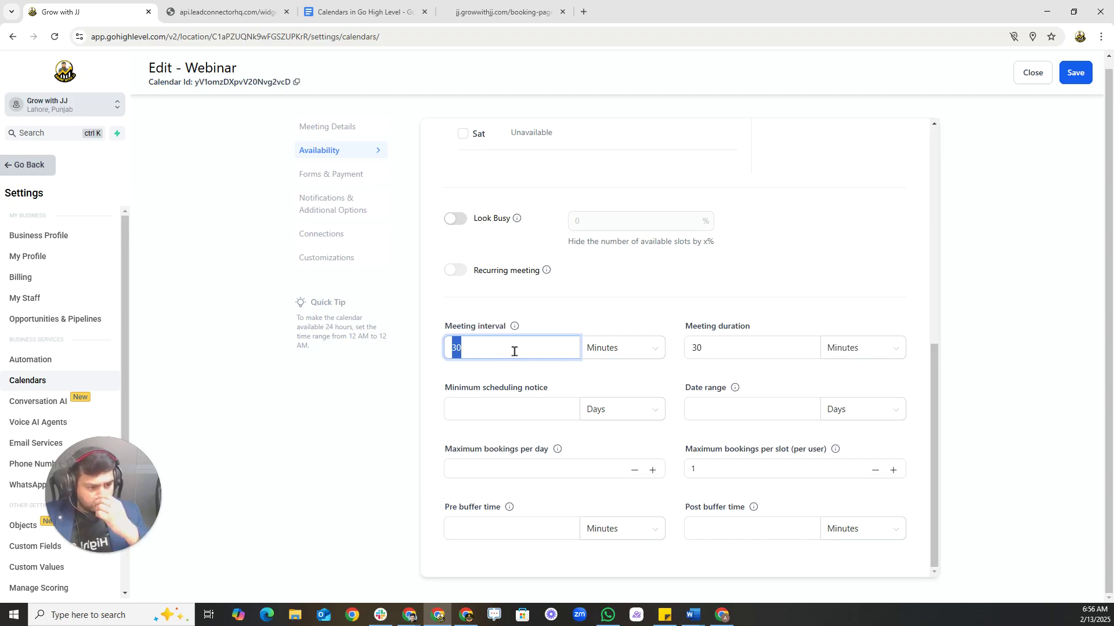
Set the calendar's meeting duration to 1 hour in the availability settings.
key(Tab)
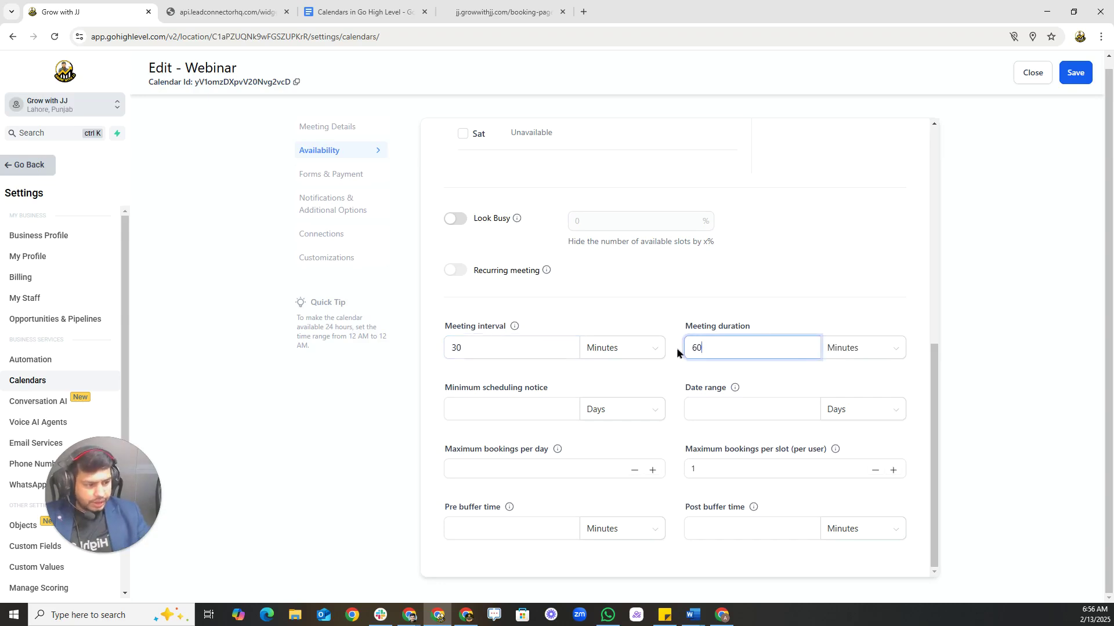
click(860, 350)
click(875, 401)
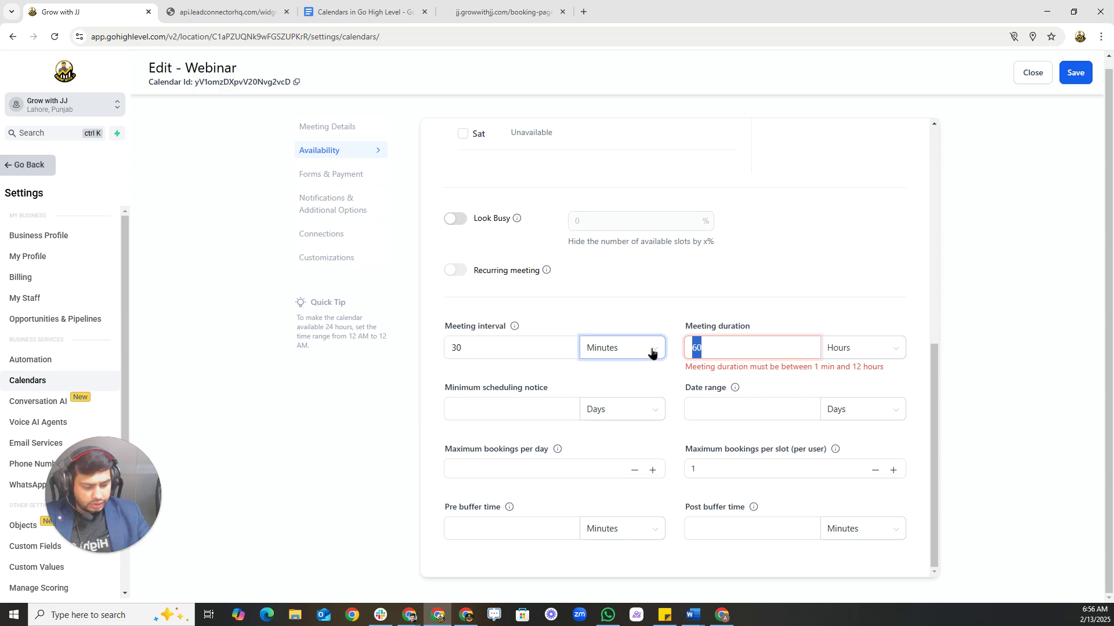
text(1)
click(559, 344)
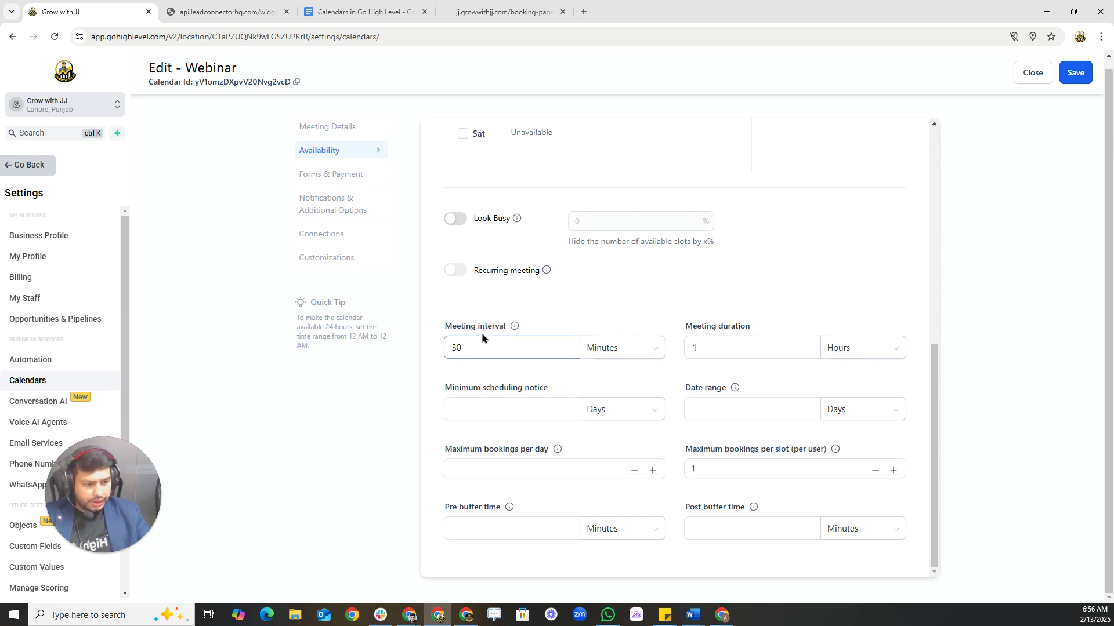
Set the minimum scheduling notice to 1 day.
click(529, 404)
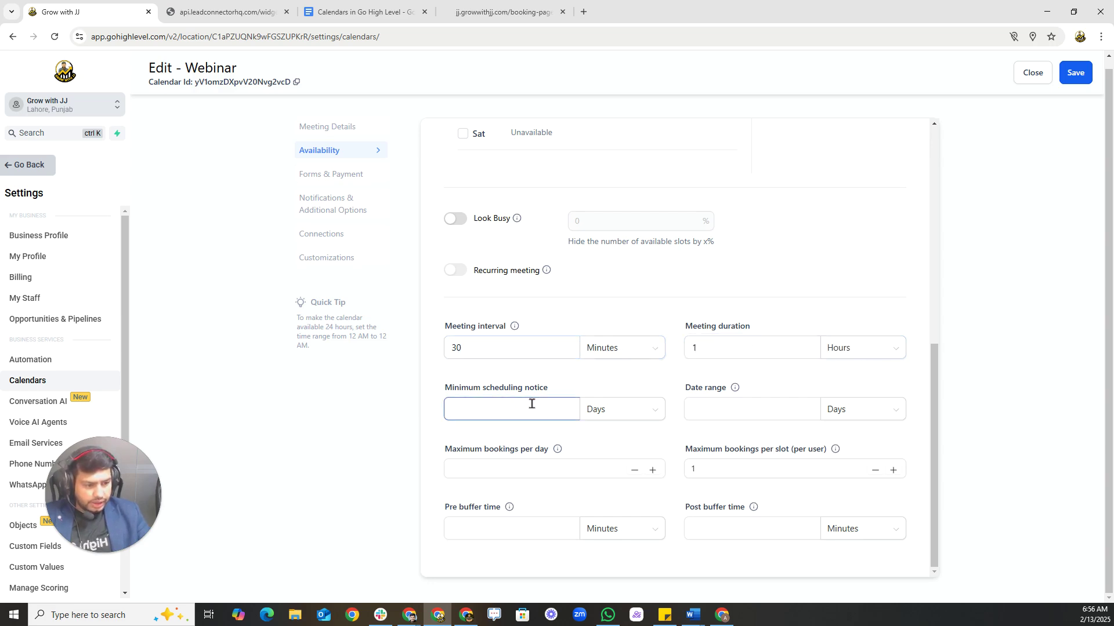
text(1)
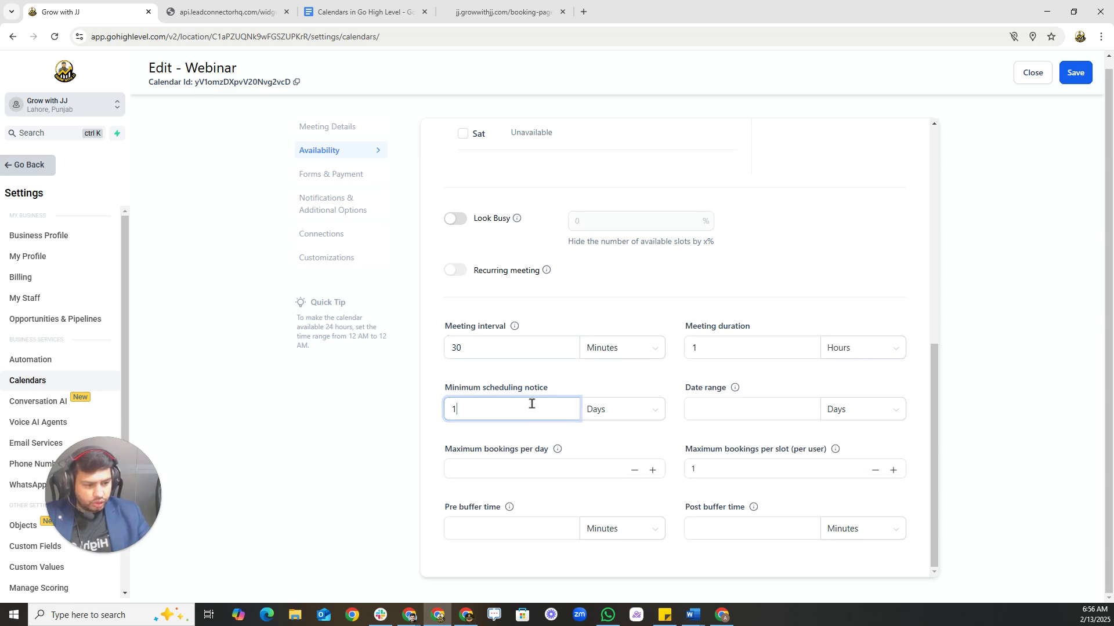
click(622, 381)
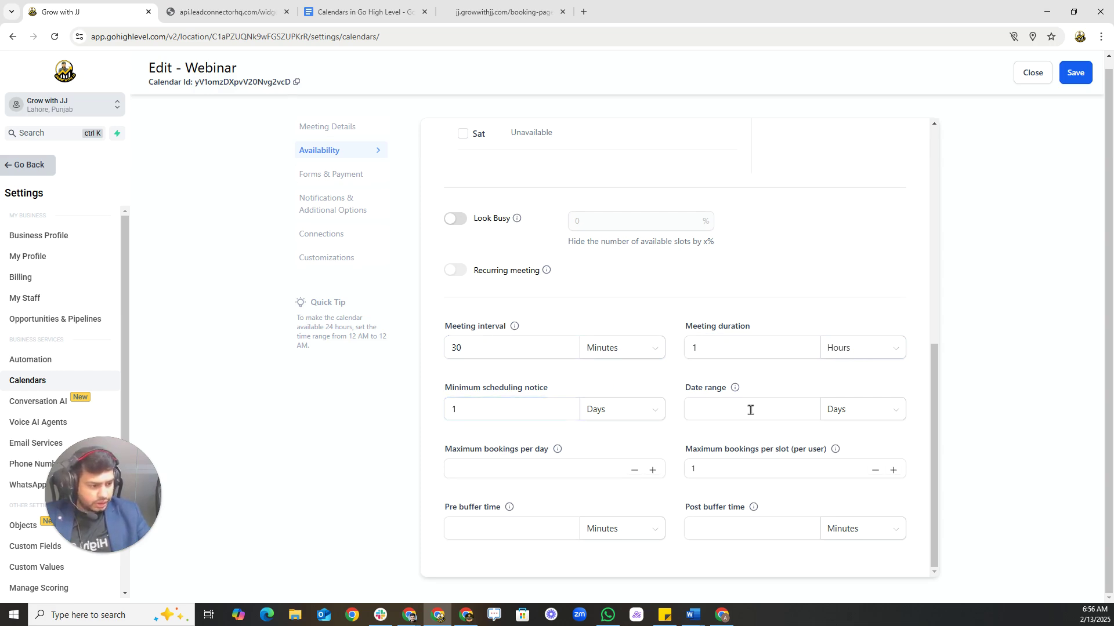
Examine which dates the Round Robin booking page offers from February to April 2025, and return to the Webinar calendar's availability settings.
click(729, 405)
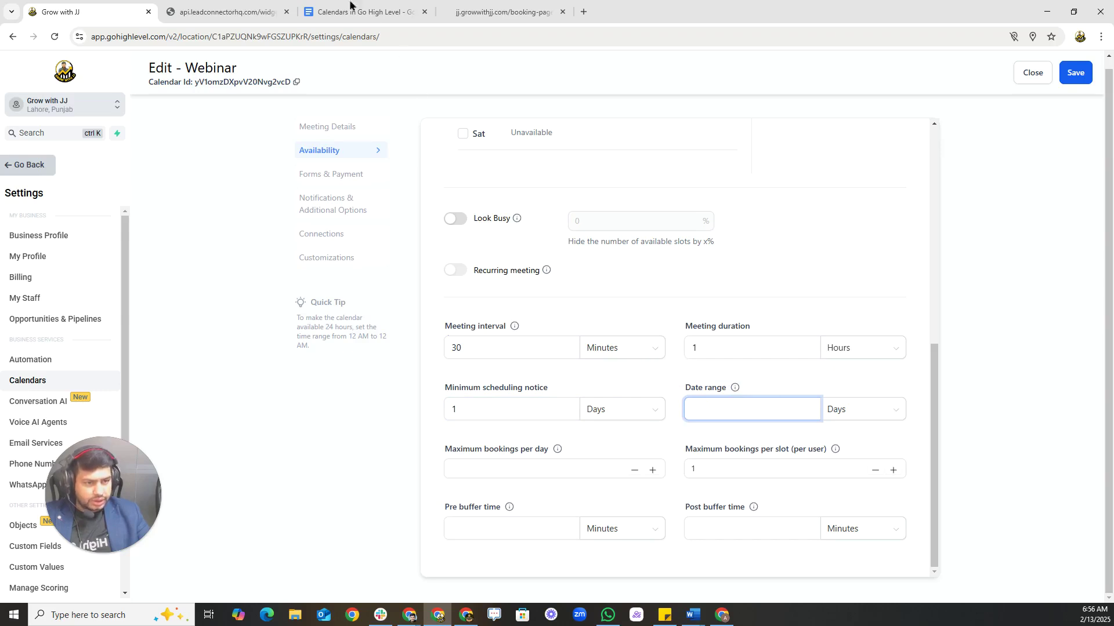
click(244, 8)
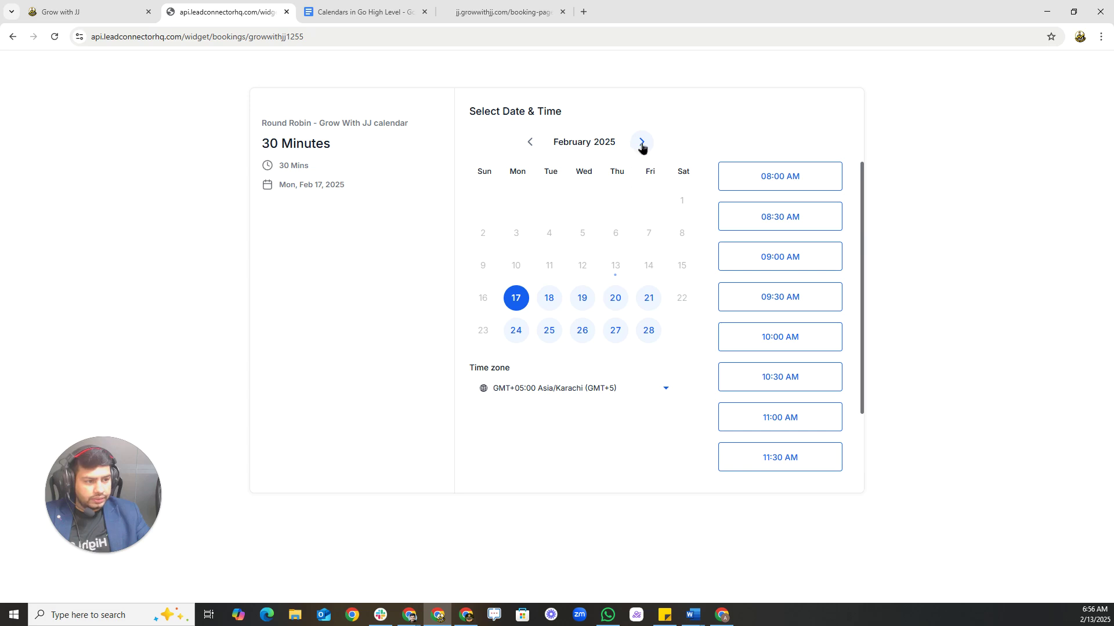
click(116, 12)
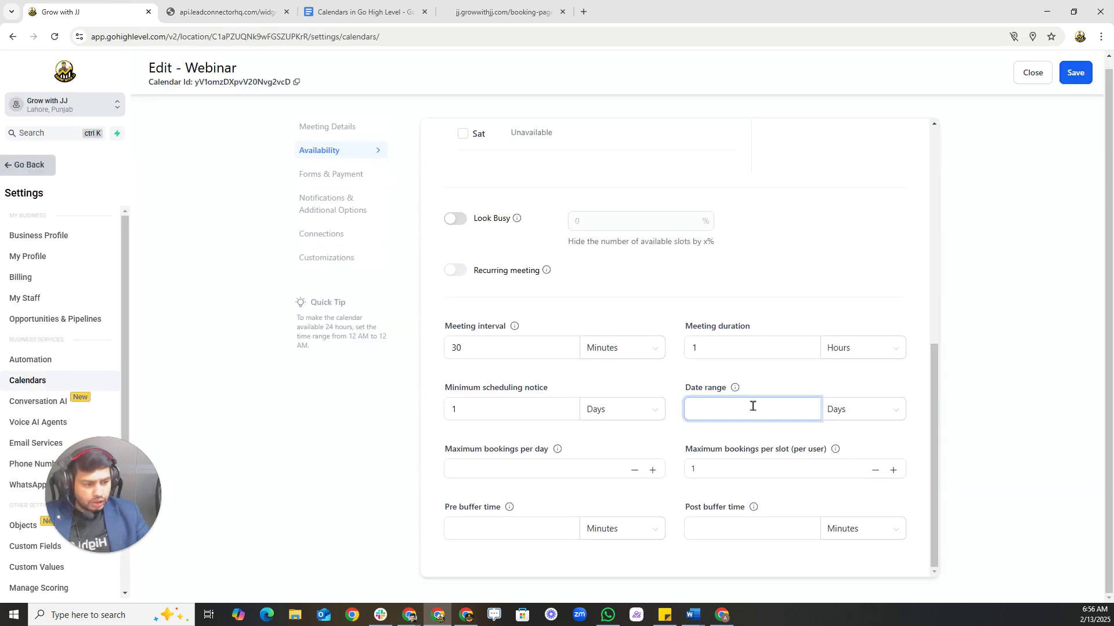
click(226, 12)
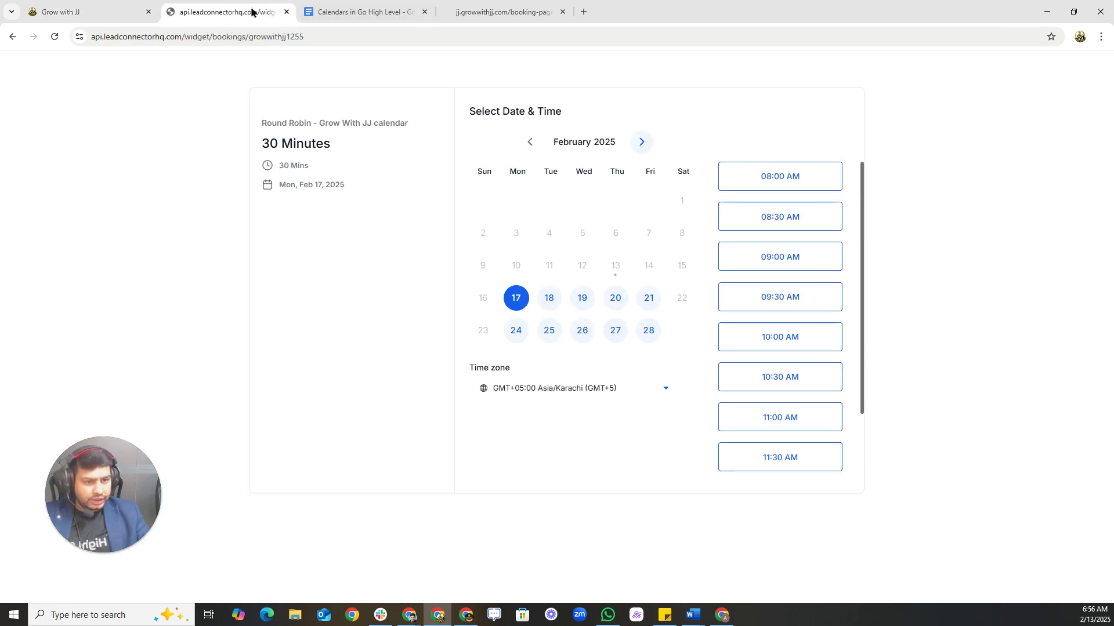
click(637, 142)
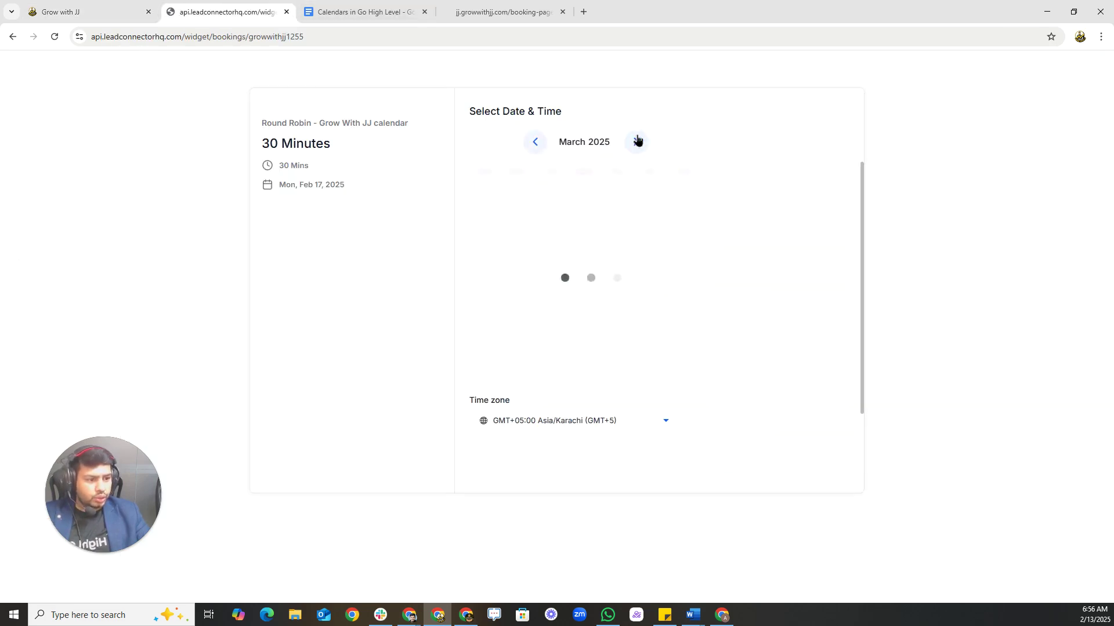
click(637, 141)
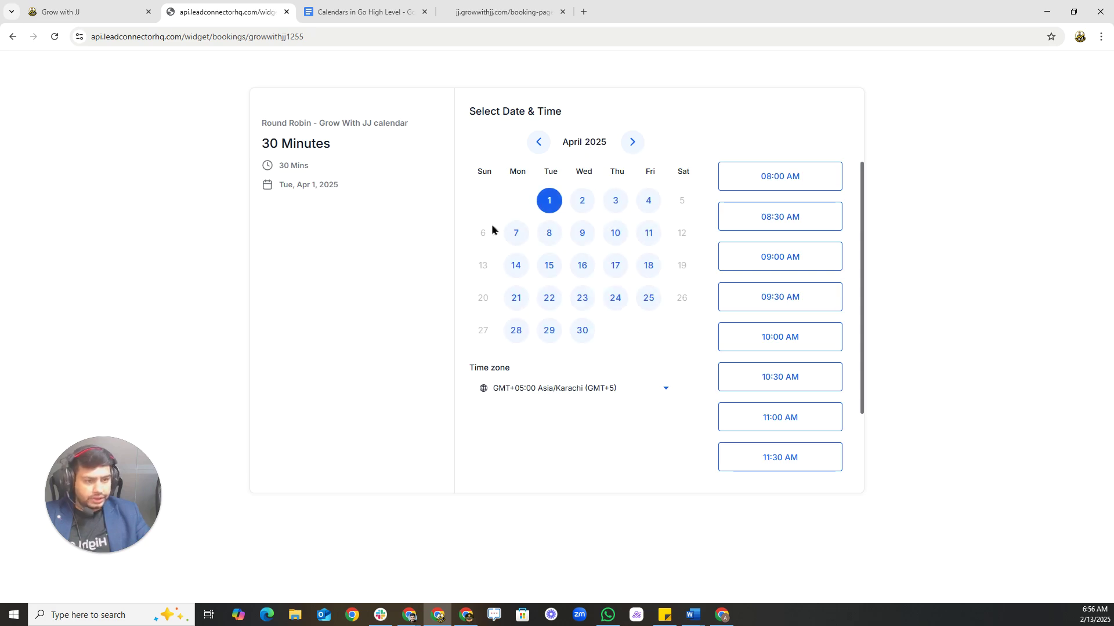
click(539, 143)
click(539, 143)
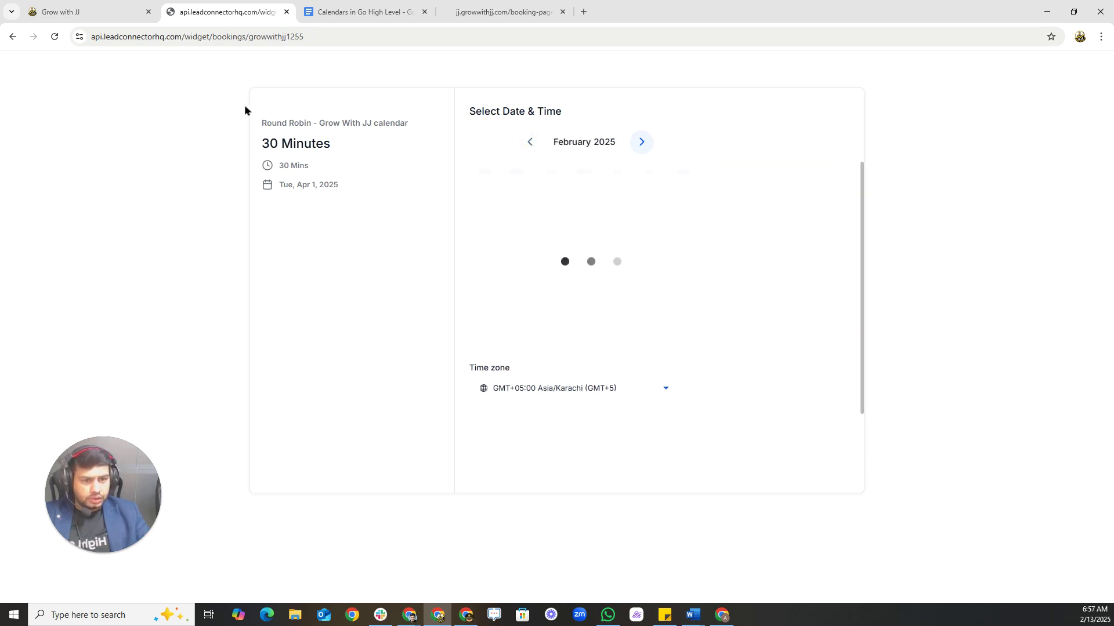
click(87, 12)
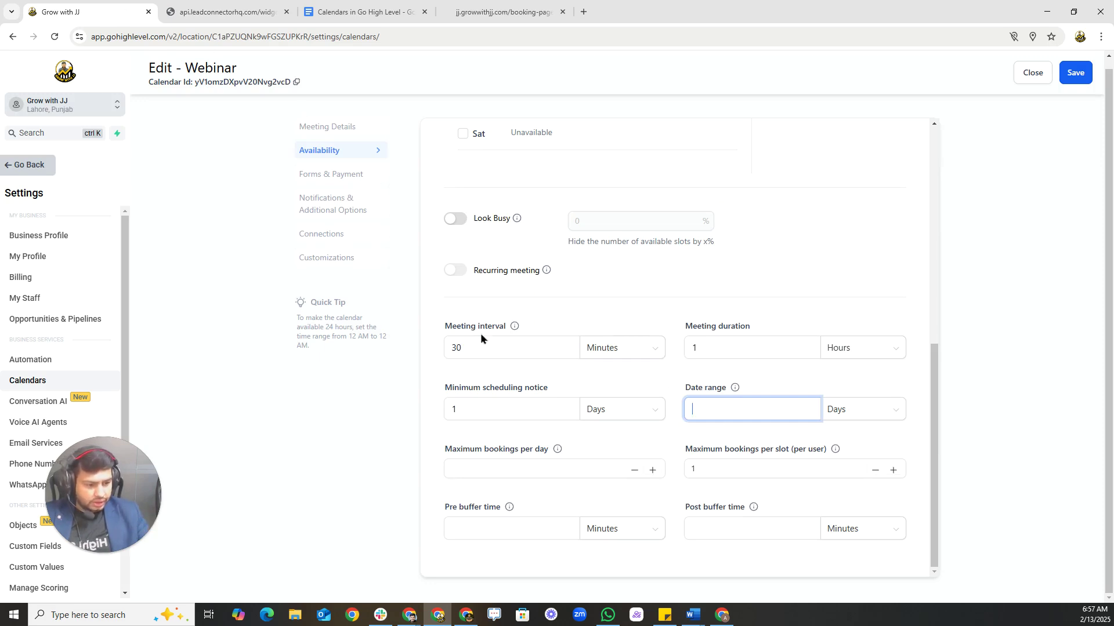
Examine the maximum bookings per day and per slot, the pre and post buffer times, and the date-specific hours.
drag(445, 451, 529, 451)
click(689, 451)
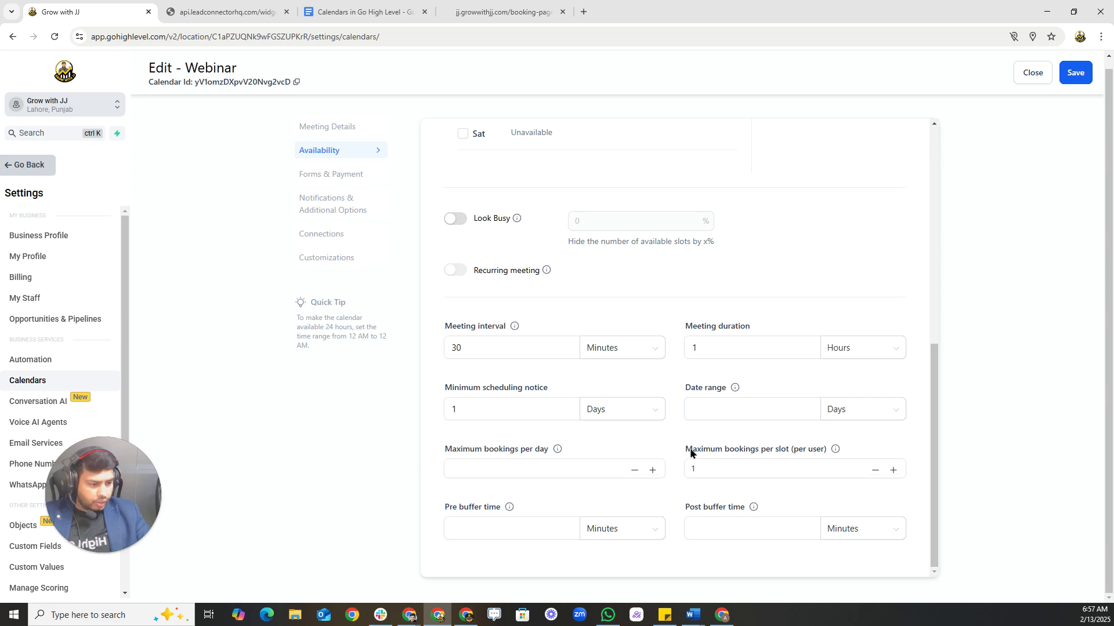
drag(688, 451, 775, 451)
click(783, 452)
drag(445, 507, 503, 504)
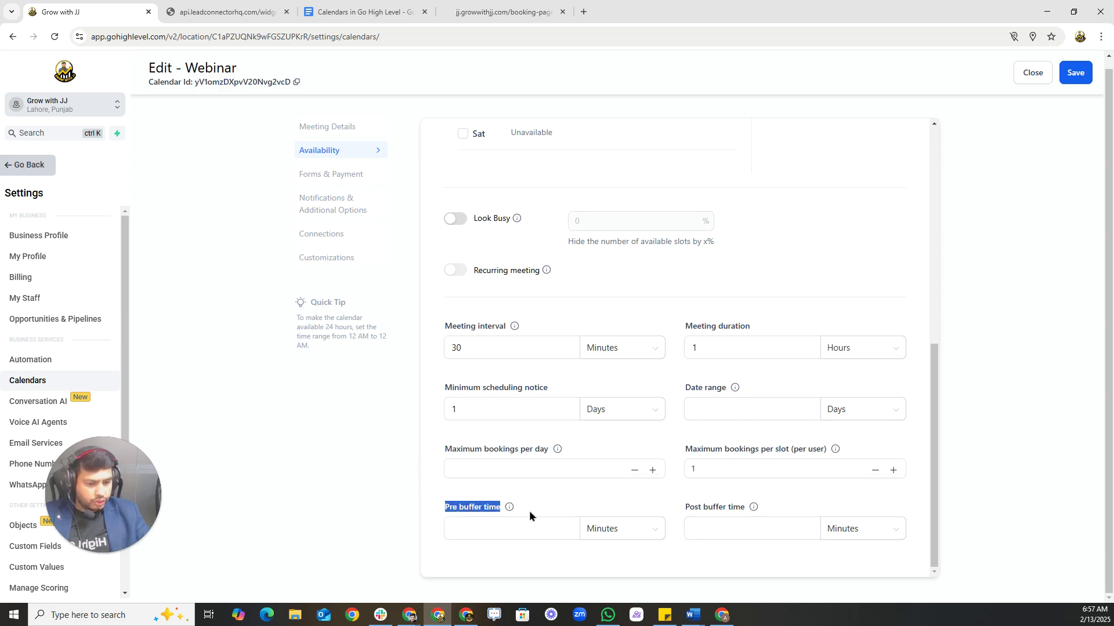
drag(681, 508, 761, 507)
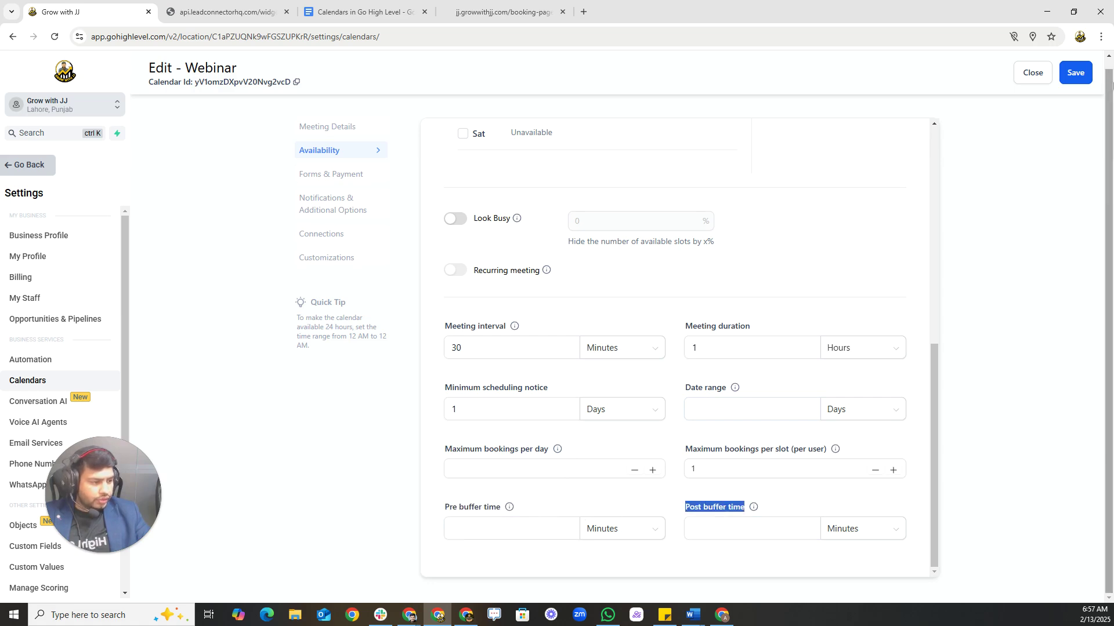
scroll(688, 310, up, 8)
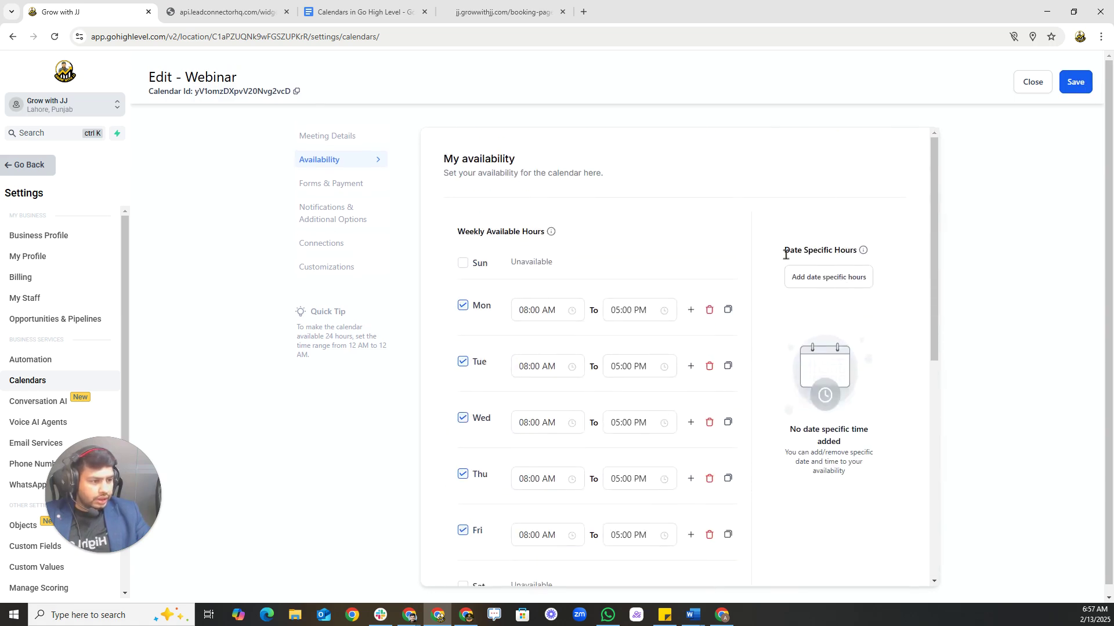
drag(784, 250, 852, 251)
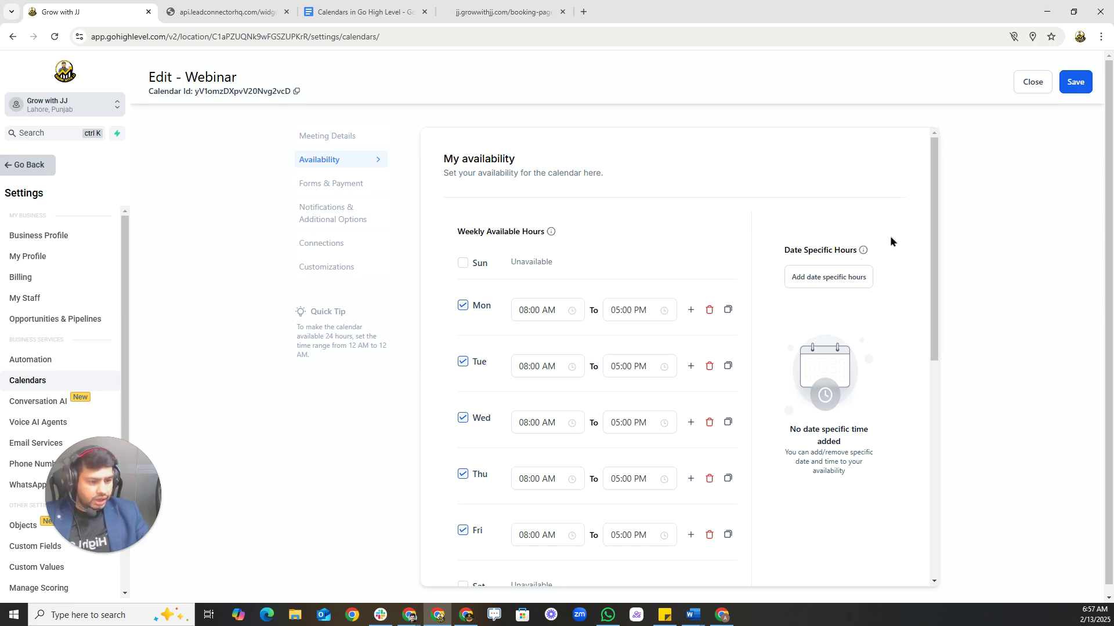
Save the Webinar calendar's availability settings and choose New Lead Entry form as its booking form.
click(1076, 83)
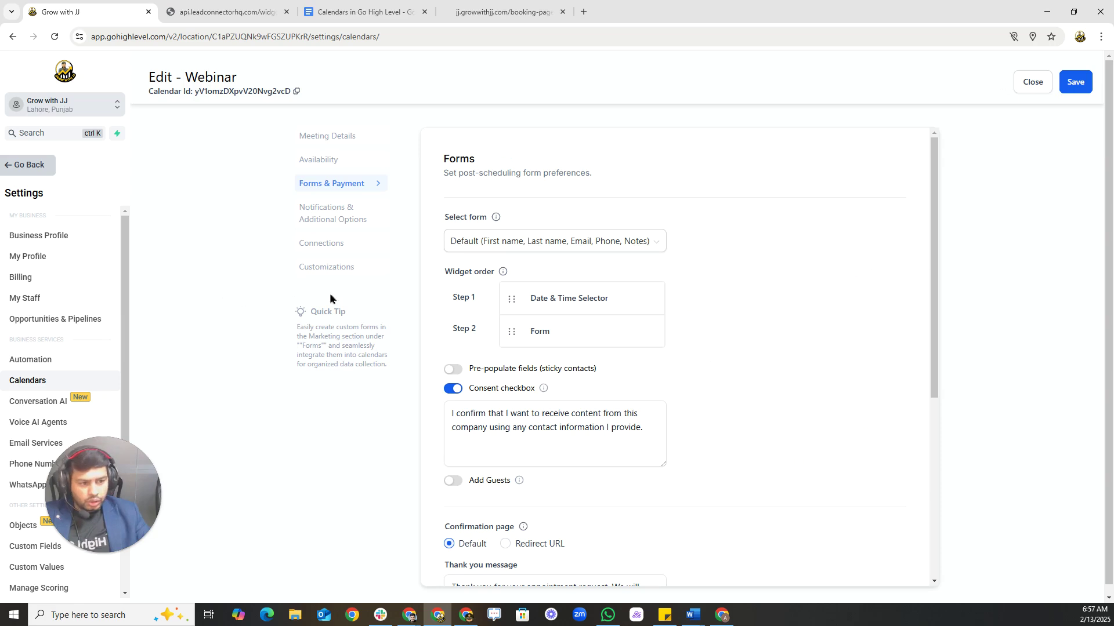
click(581, 242)
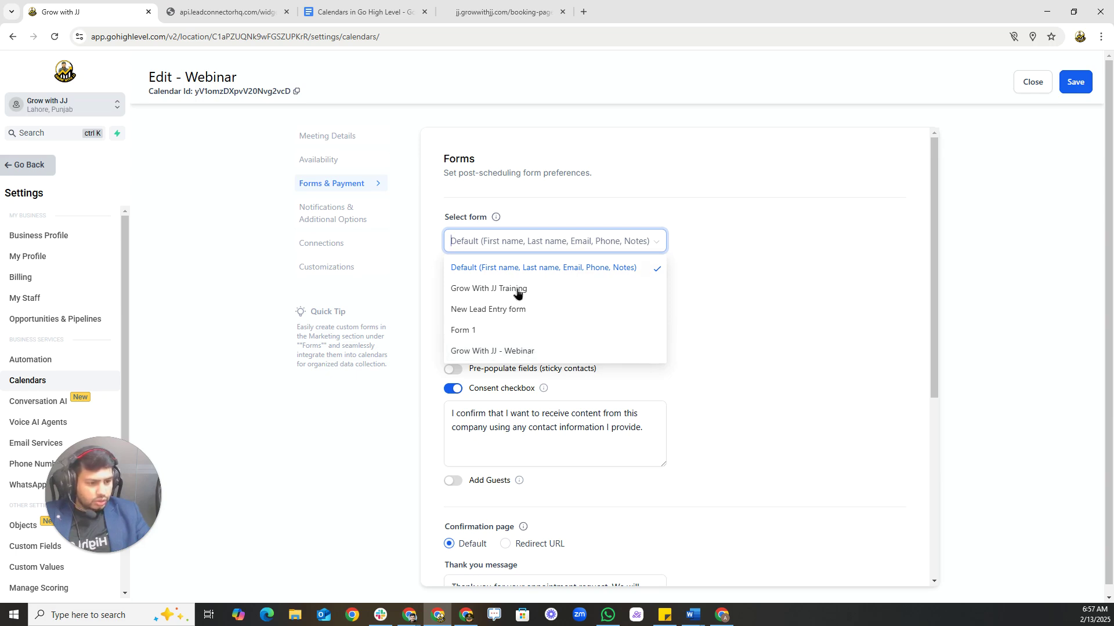
click(506, 311)
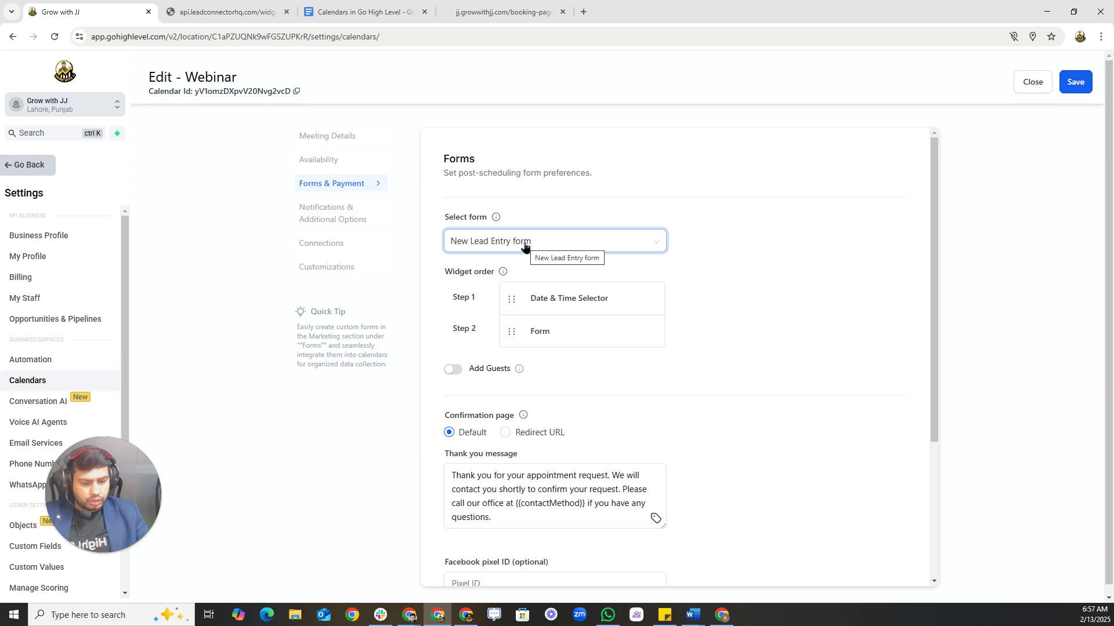
Try to turn on accepting payments for the Webinar calendar, and save the forms and payment settings.
scroll(650, 342, down, 4)
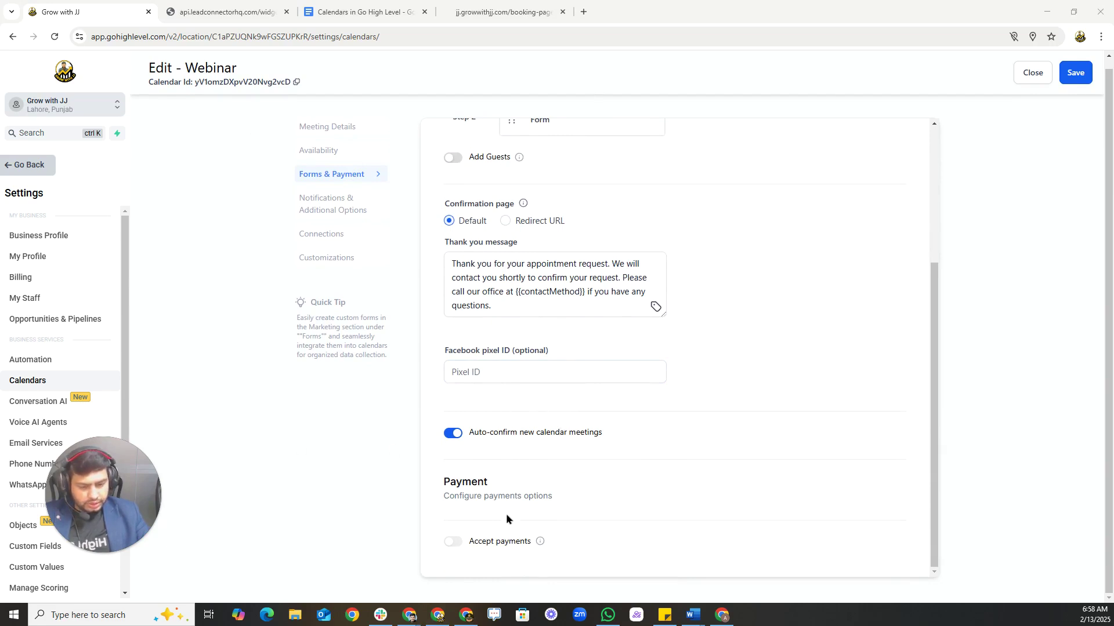
click(461, 539)
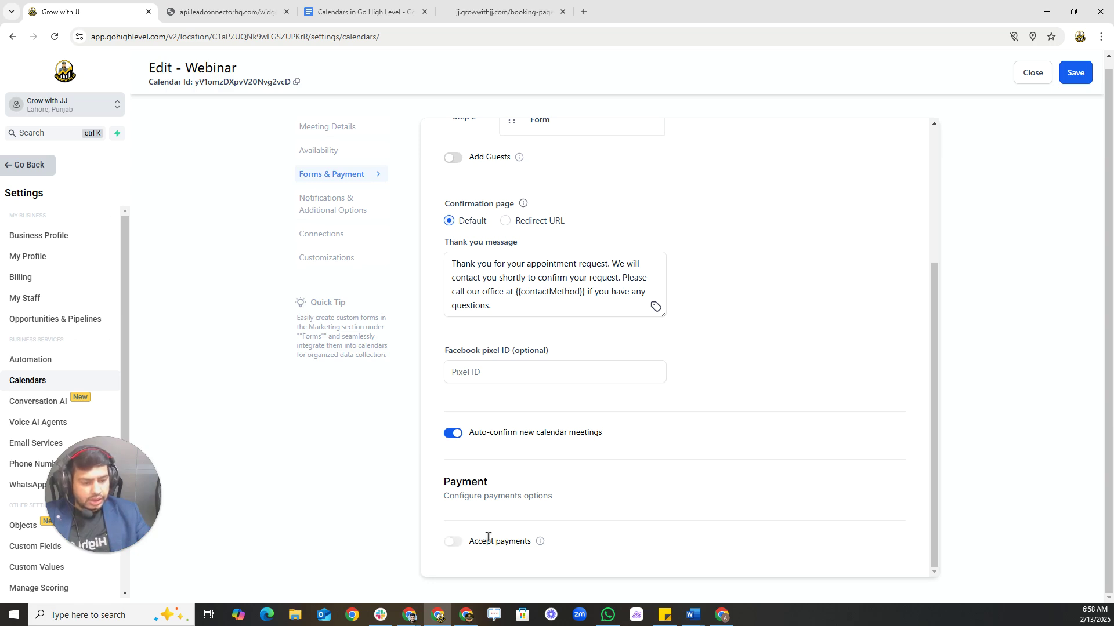
scroll(734, 331, up, 5)
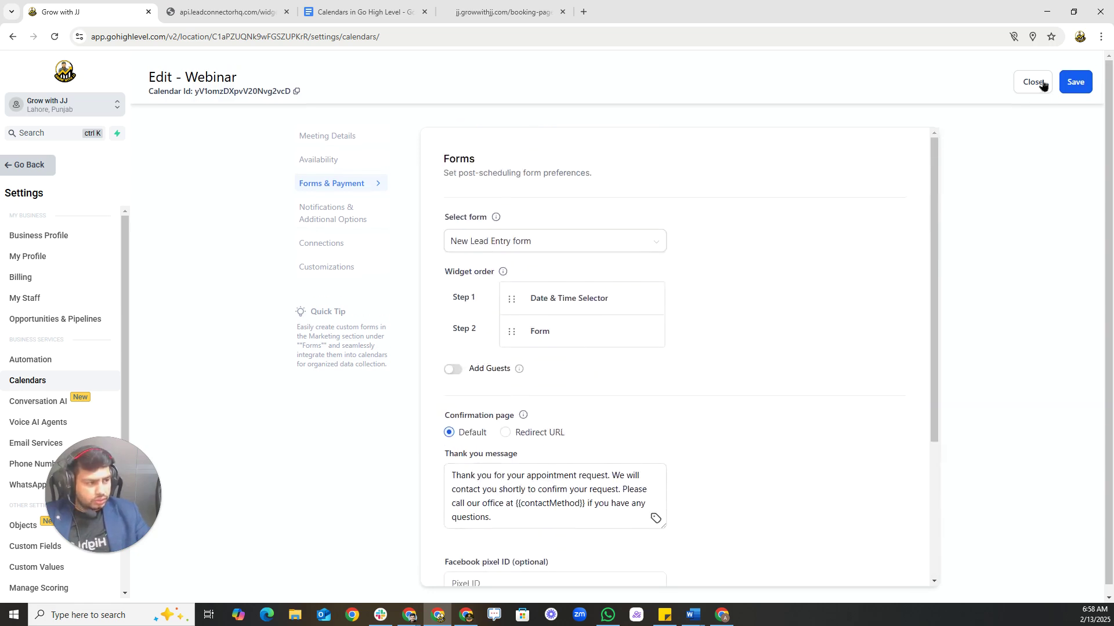
click(1080, 83)
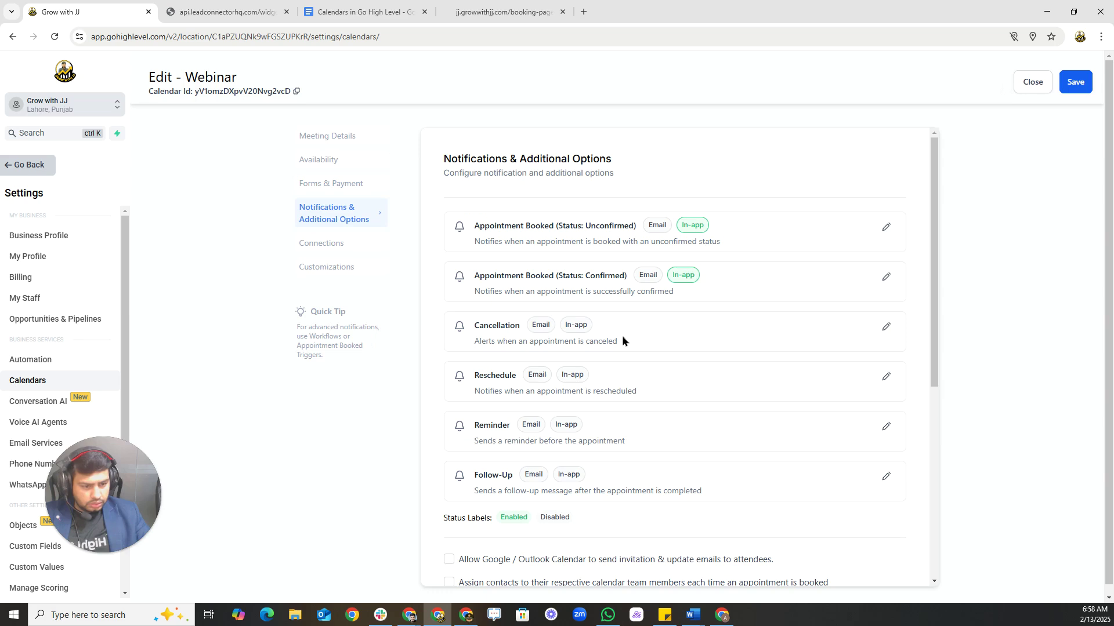
Review the notification options and the Reserve with Google connection, saving both sections without changes.
drag(439, 154, 622, 152)
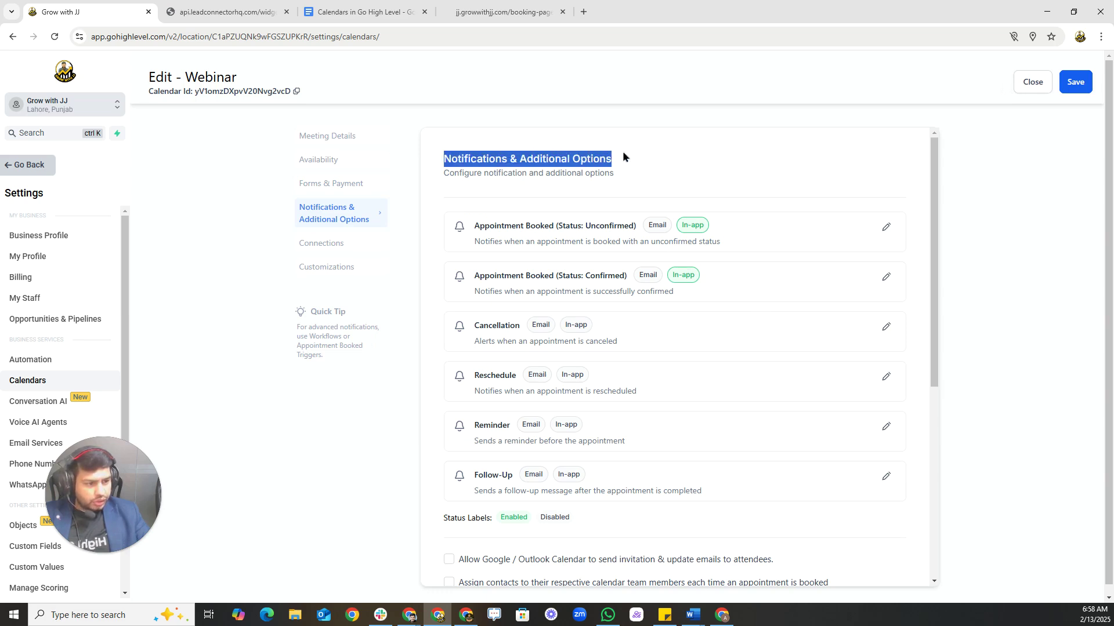
click(672, 159)
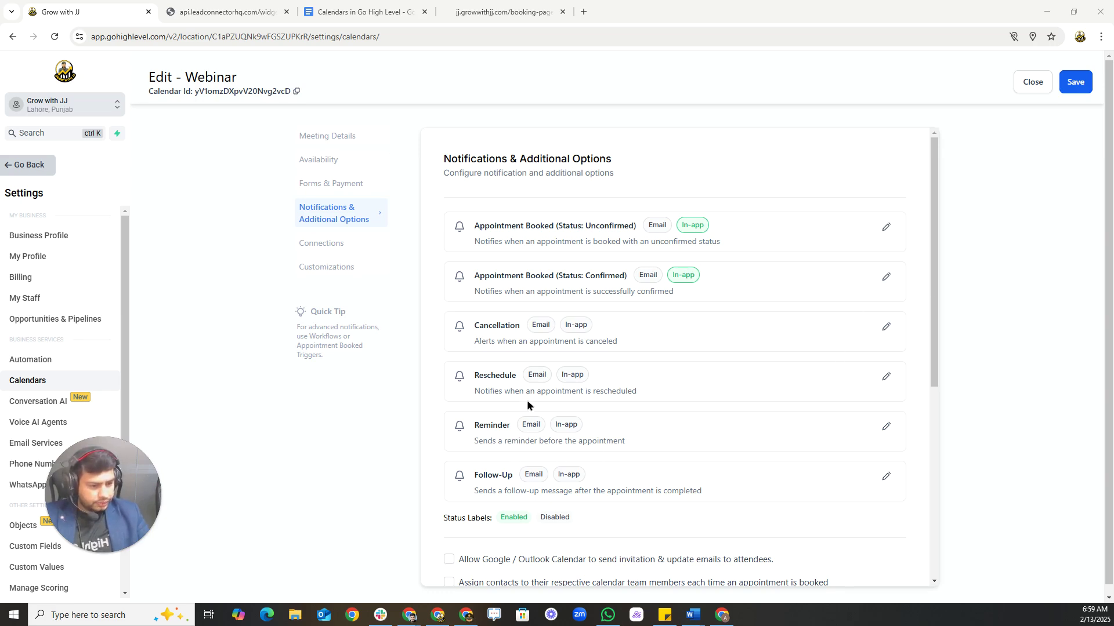
click(1075, 82)
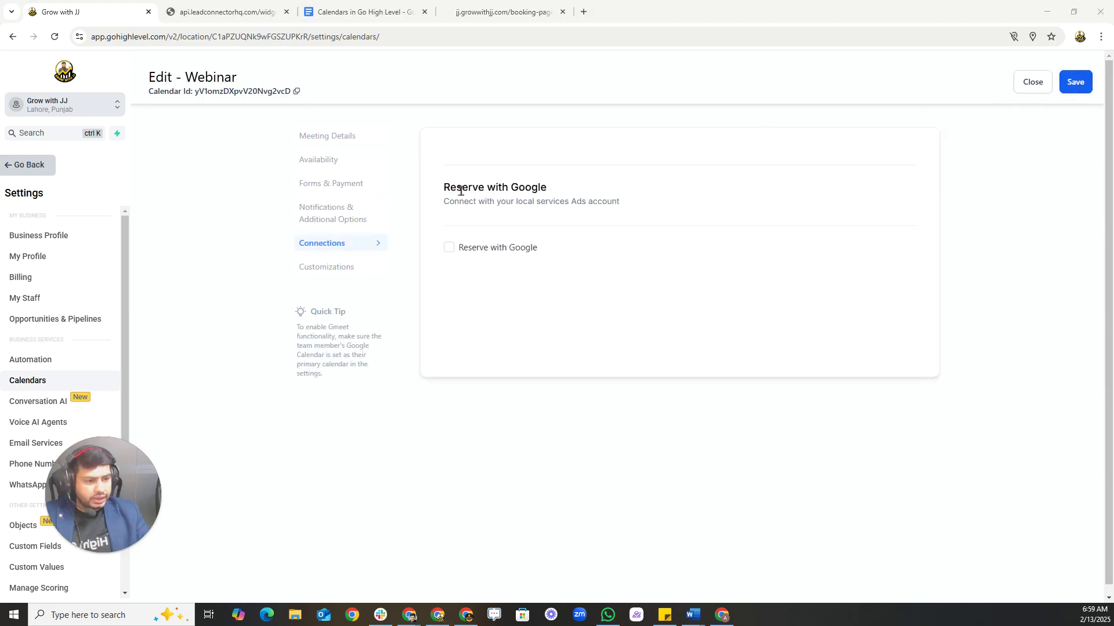
drag(429, 186, 548, 188)
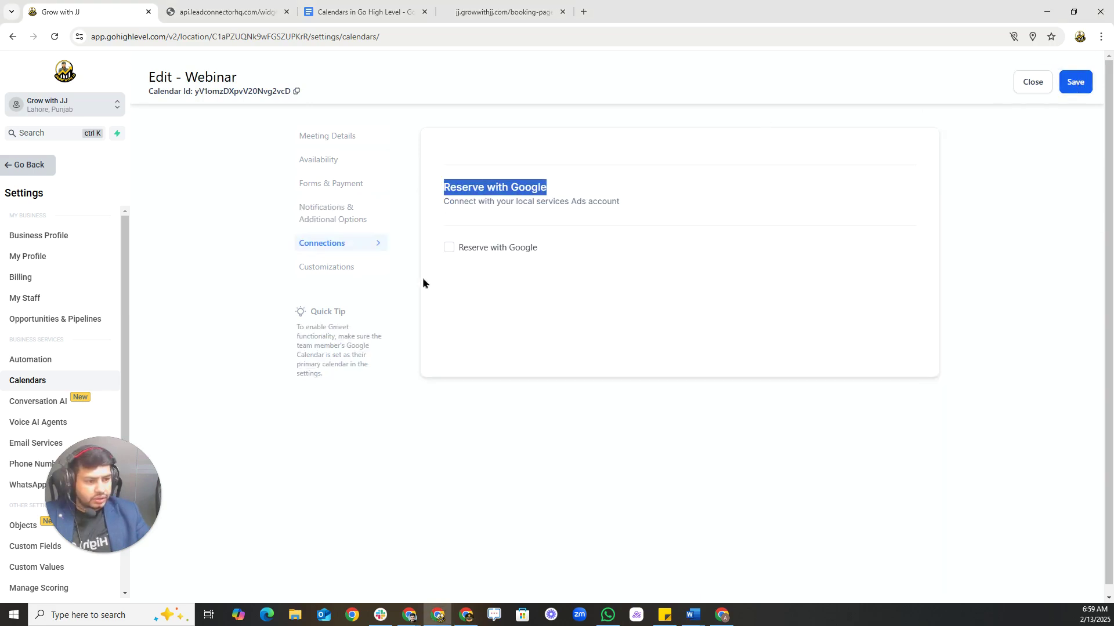
click(1079, 86)
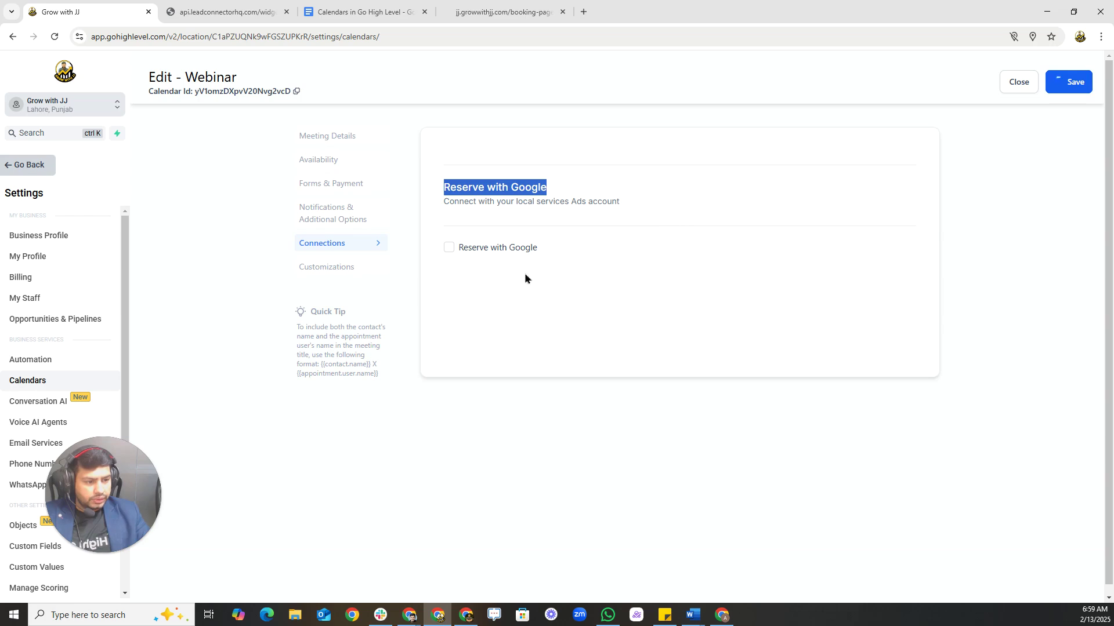
Reopen the Webinar calendar for editing from the calendar list and go to its widget customization settings.
click(328, 270)
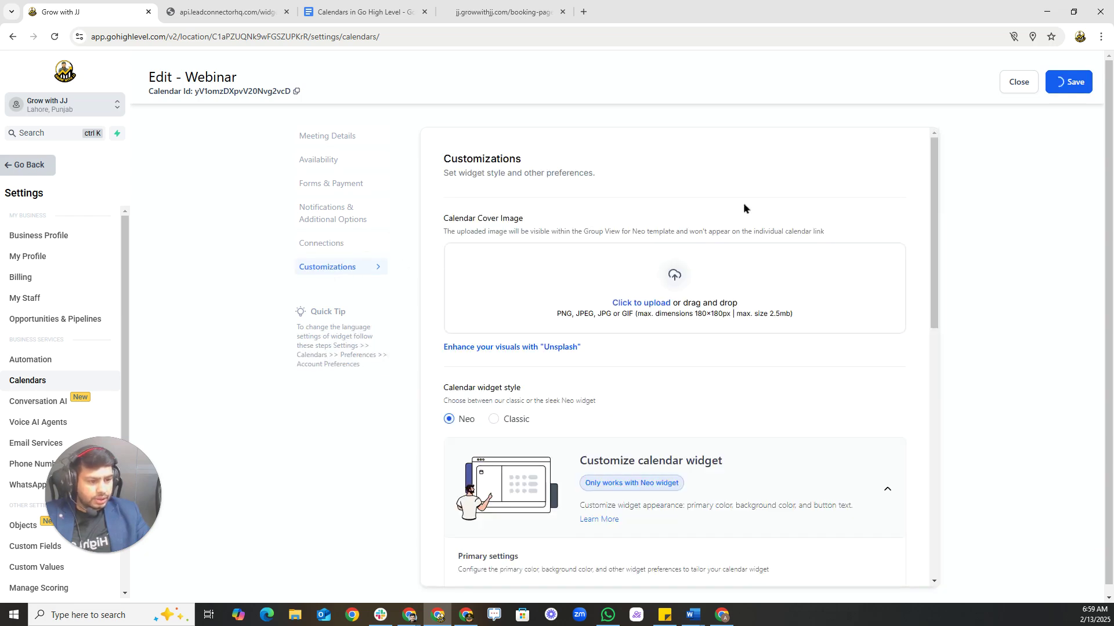
click(999, 522)
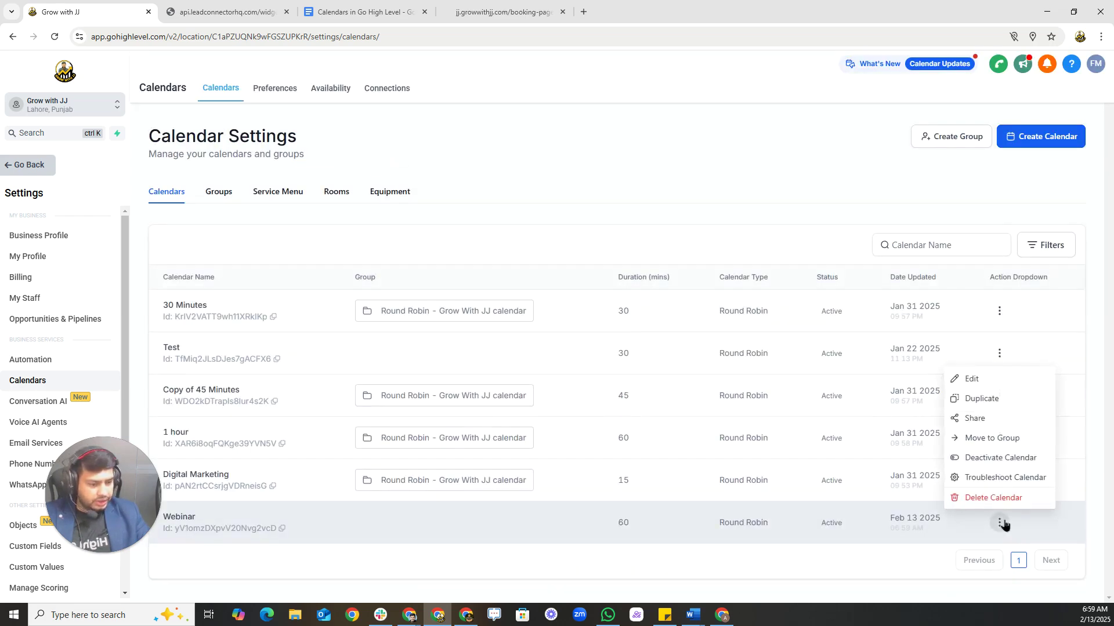
click(986, 380)
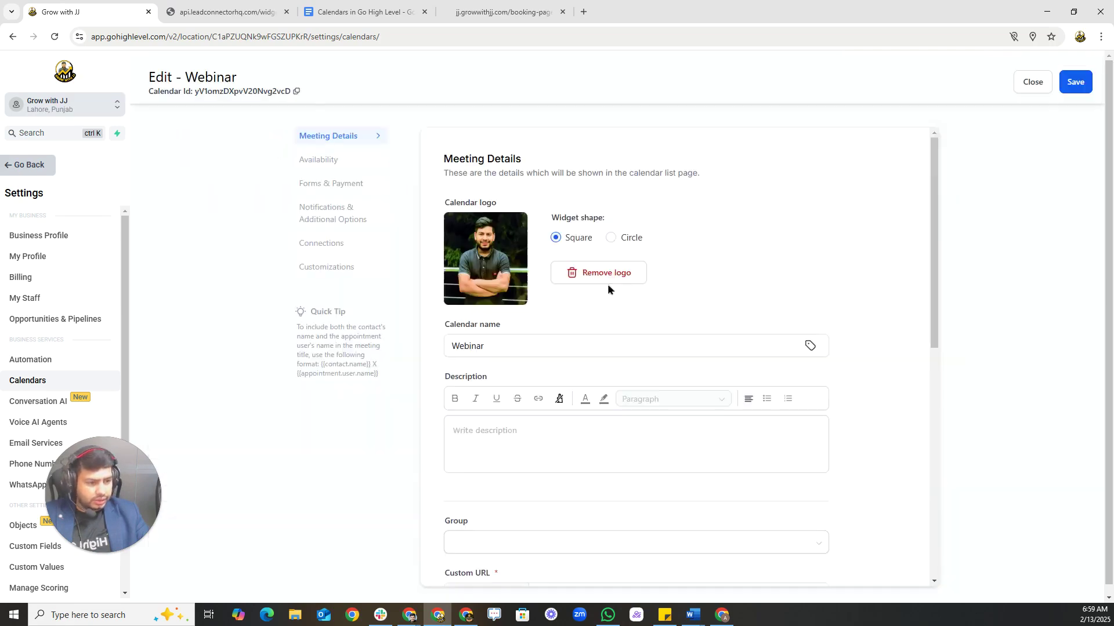
scroll(707, 301, down, 10)
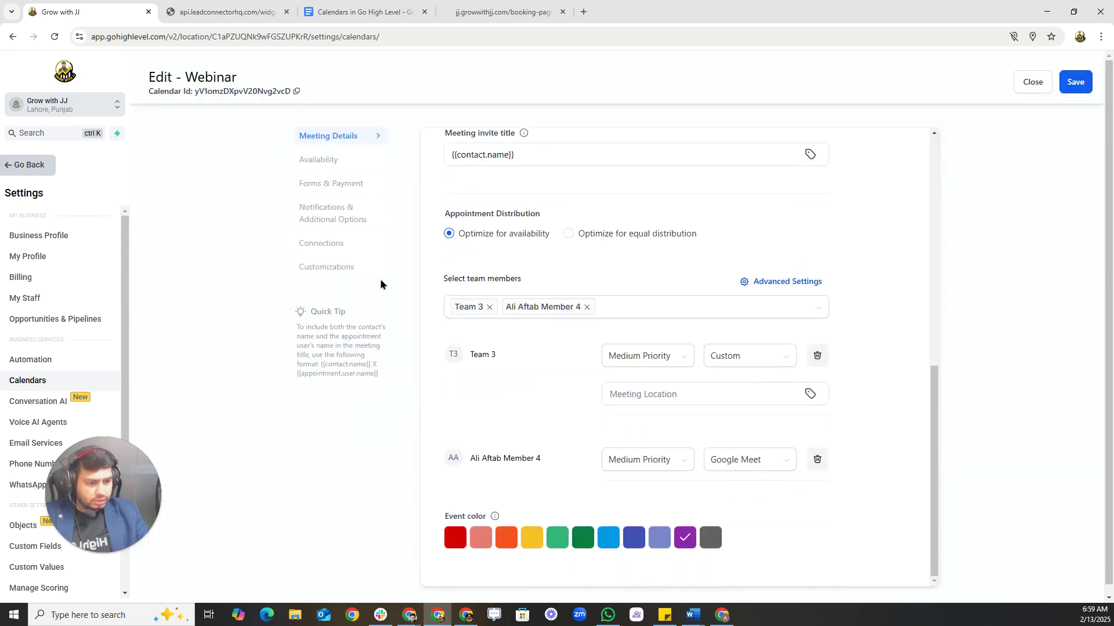
click(351, 271)
scroll(557, 302, up, 5)
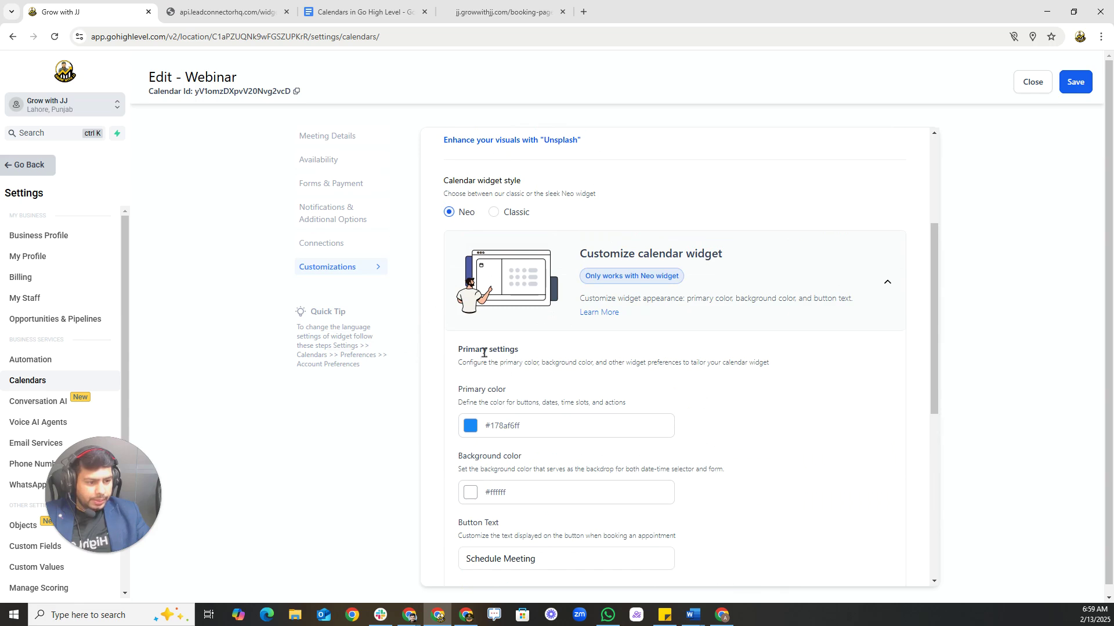
Set the calendar widget's background color to the red #BA2828FF.
drag(457, 350, 537, 354)
click(578, 381)
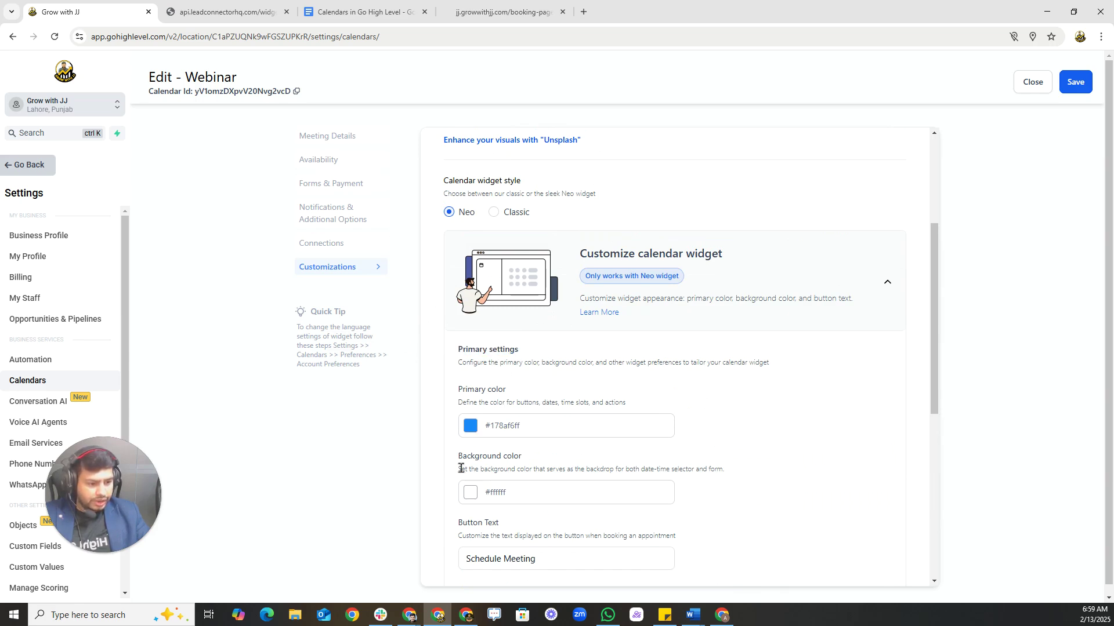
drag(461, 468, 532, 470)
scroll(446, 259, down, 4)
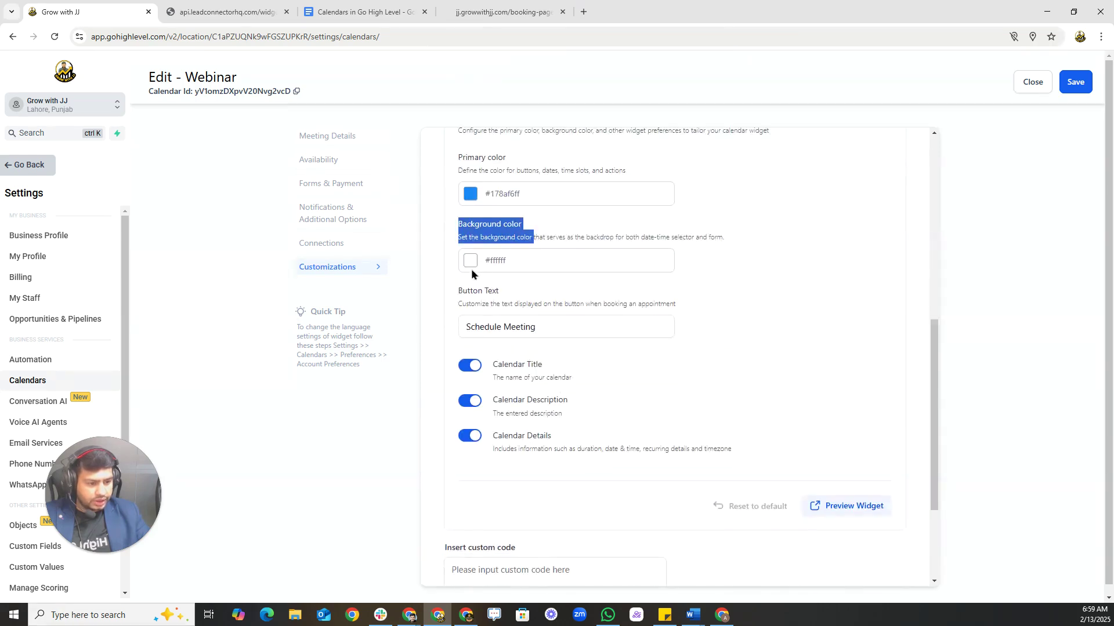
click(470, 260)
scroll(582, 365, up, 3)
click(503, 480)
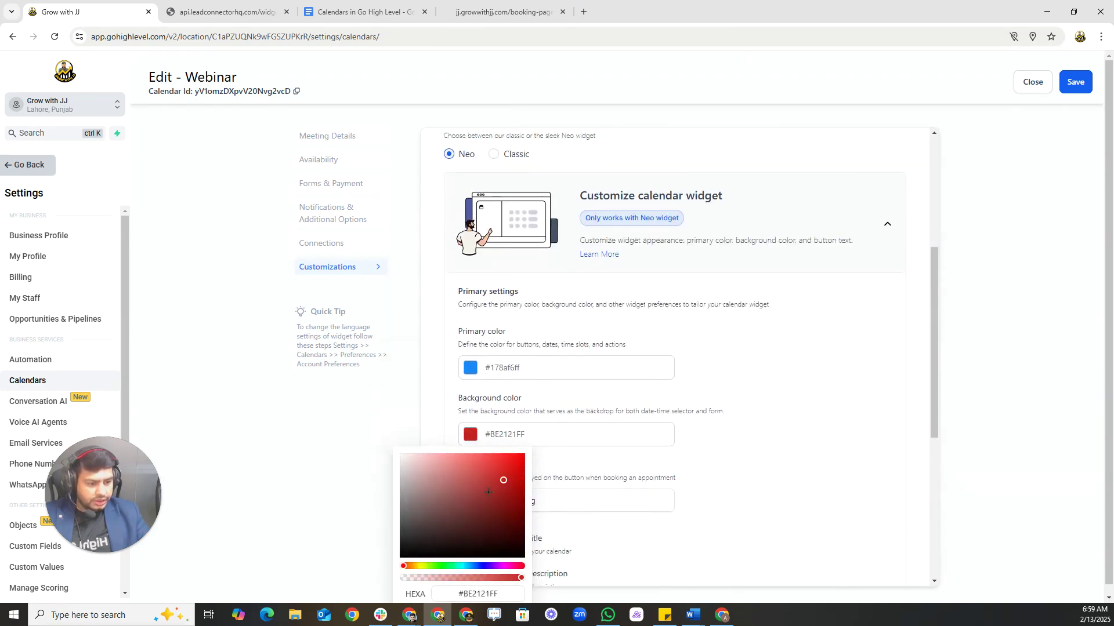
mouse_move(488, 492)
mouse_down()
mouse_move(468, 502)
mouse_move(464, 479)
mouse_move(498, 482)
mouse_up()
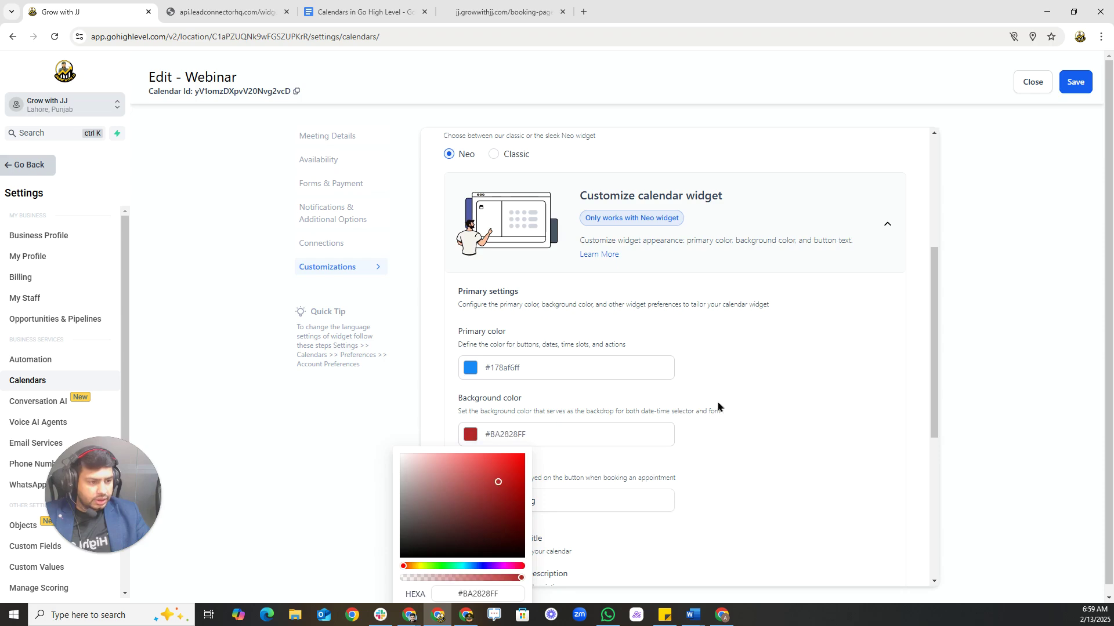
scroll(754, 377, down, 4)
click(815, 353)
scroll(575, 323, up, 5)
scroll(522, 261, down, 5)
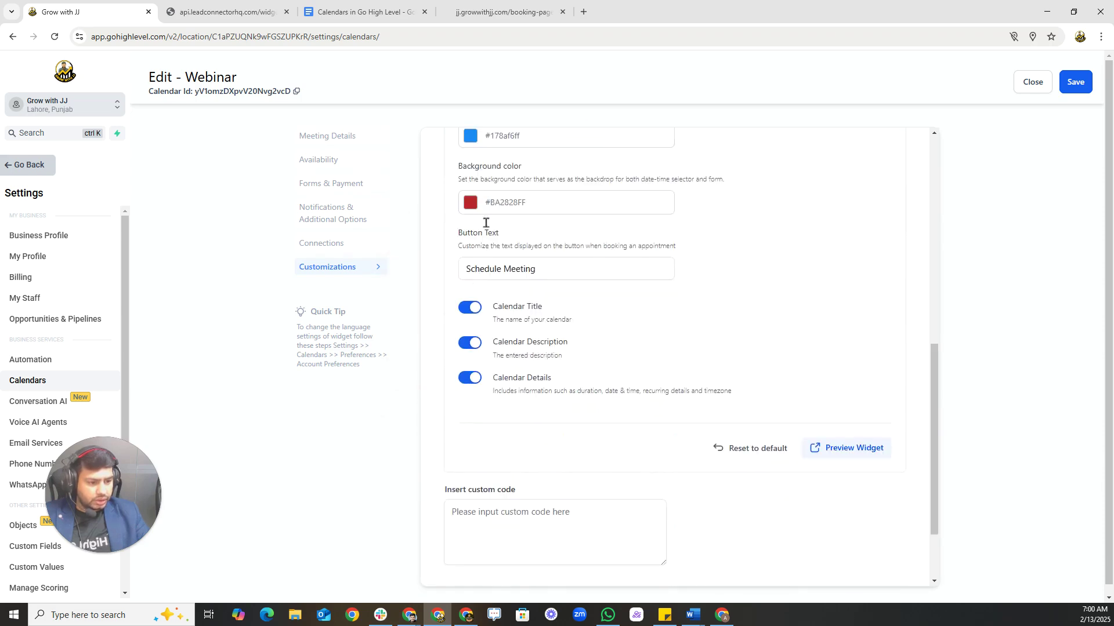
Set the calendar widget's primary color to the darker blue #005CB3FF.
click(470, 136)
drag(505, 198, 931, 279)
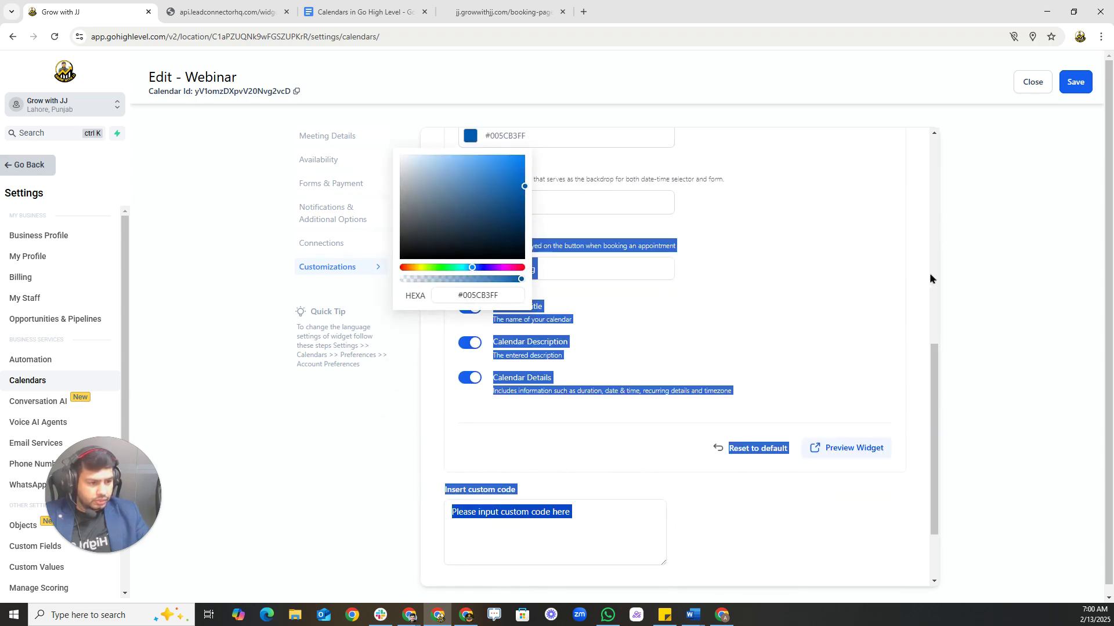
click(629, 310)
scroll(502, 413, up, 4)
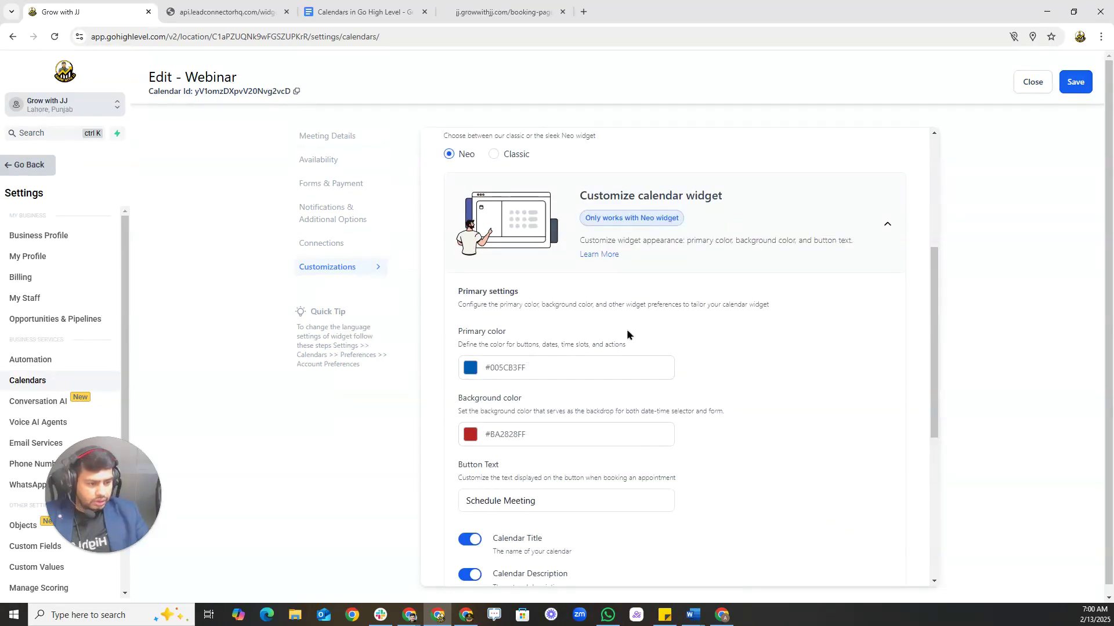
Set the calendar widget style to Classic and open the custom code field for editing.
click(494, 154)
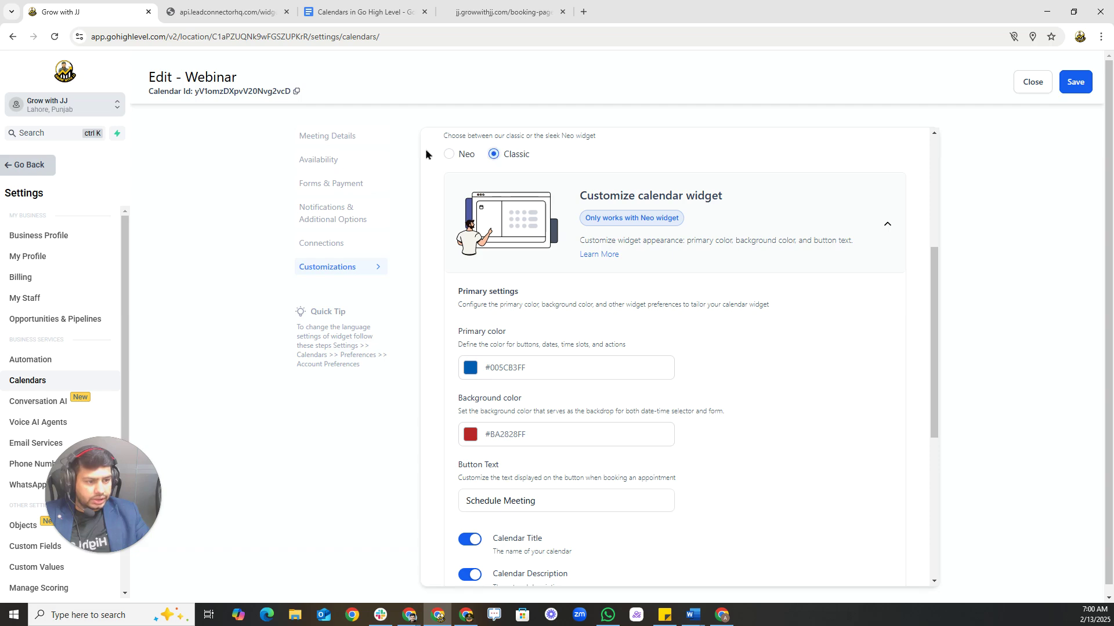
drag(442, 135, 642, 147)
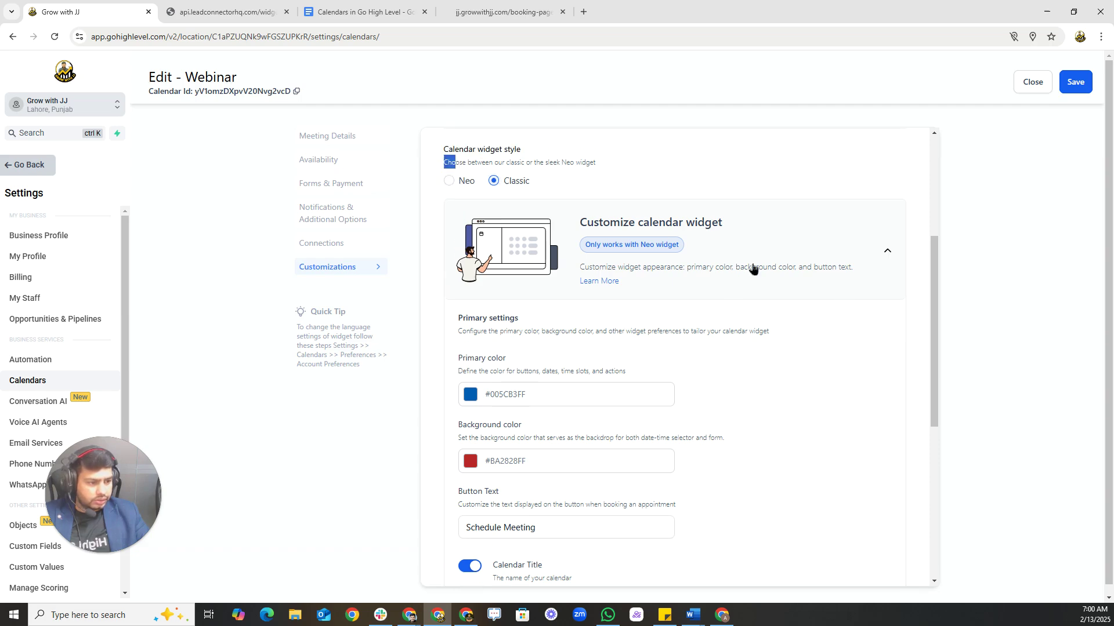
scroll(752, 268, down, 6)
drag(434, 381, 516, 381)
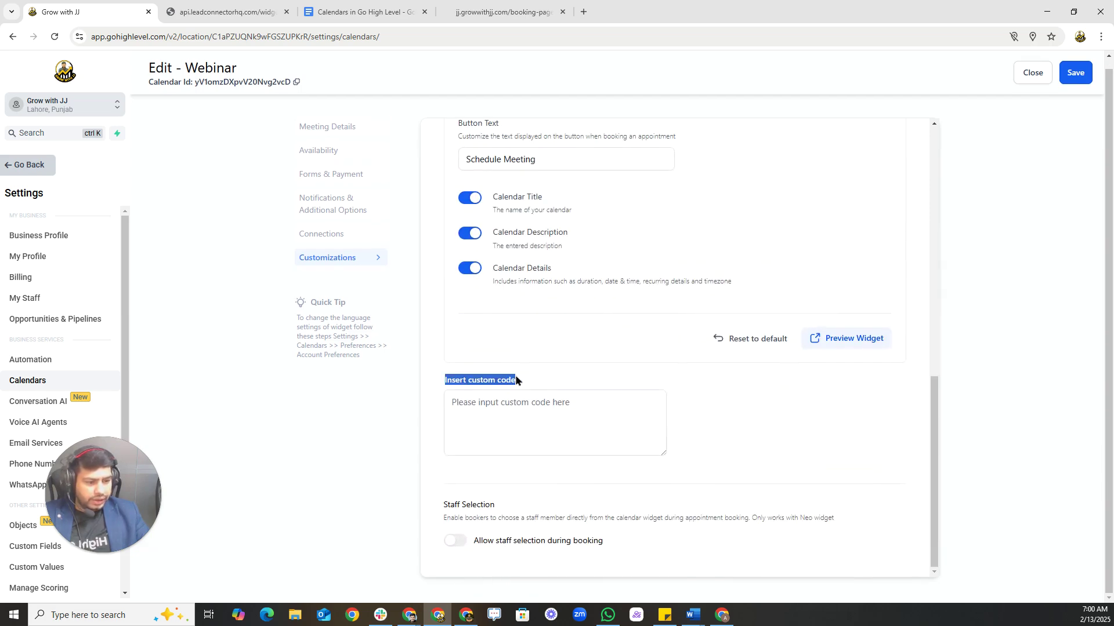
click(538, 421)
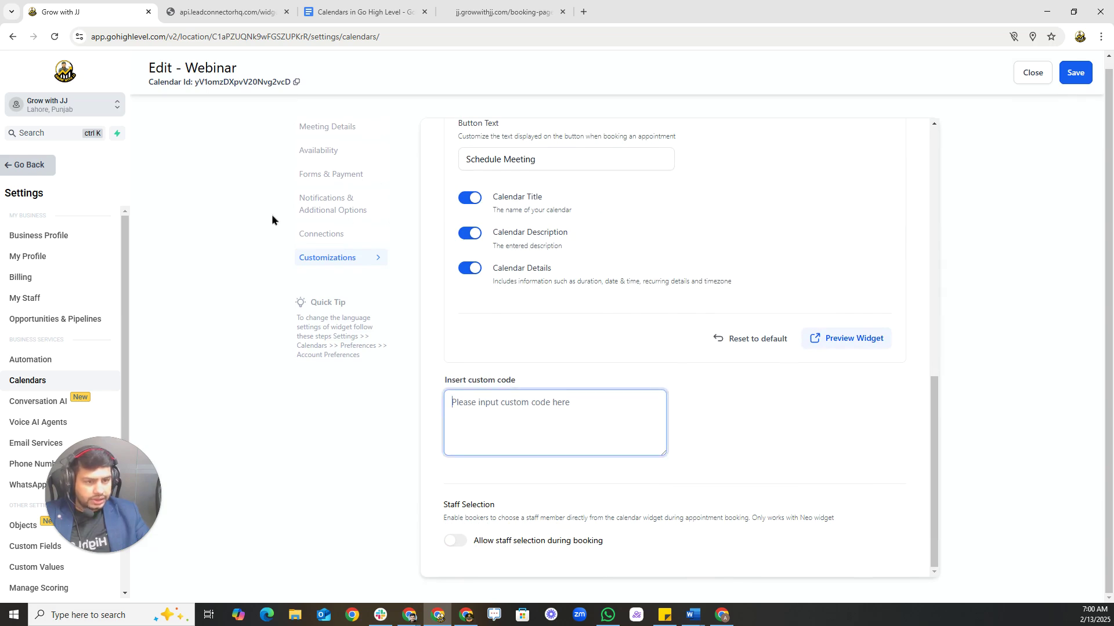
View the sample booking calendar in the Calendars in Go High Level document, and save the Webinar calendar's customizations.
click(378, 9)
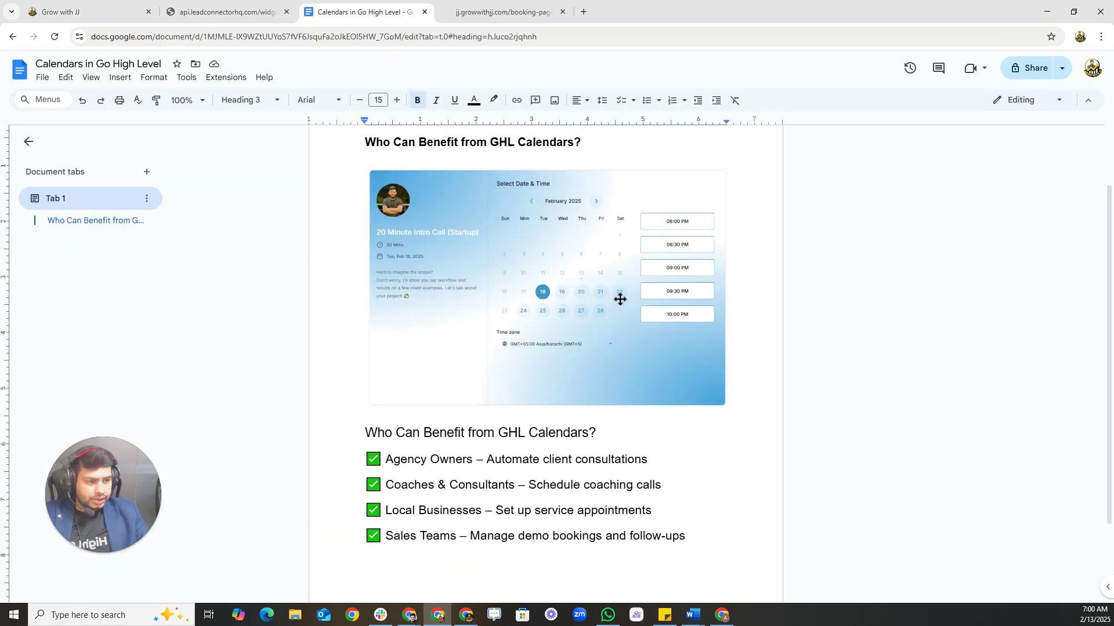
scroll(620, 299, up, 2)
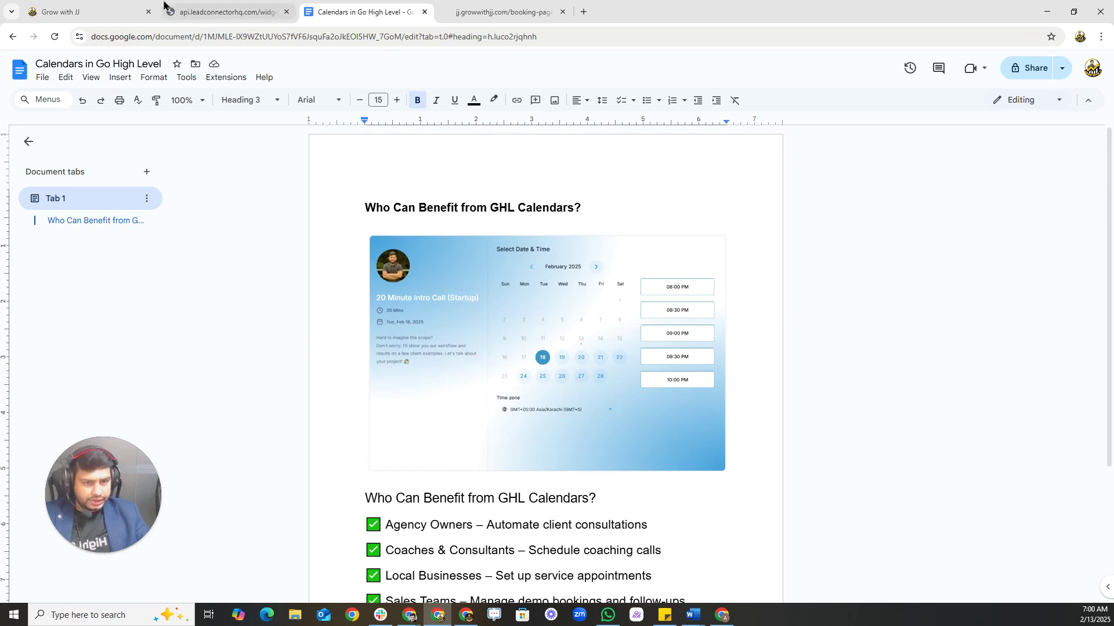
click(120, 5)
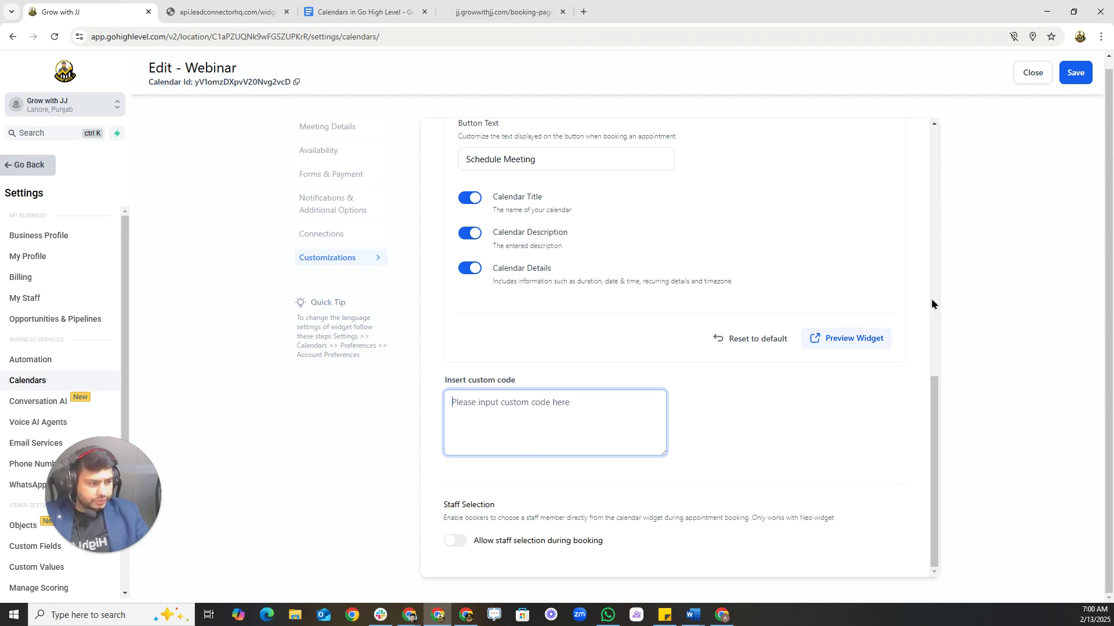
click(1075, 73)
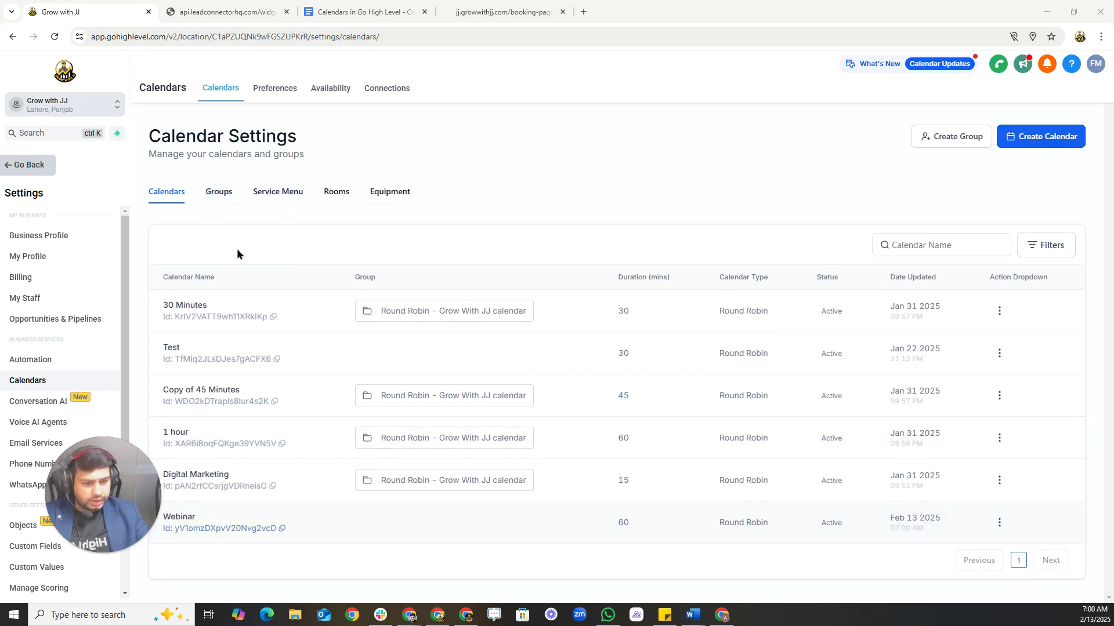
Look through the calendar groups, service menu, rooms and equipment, and open the calendar preferences.
click(219, 191)
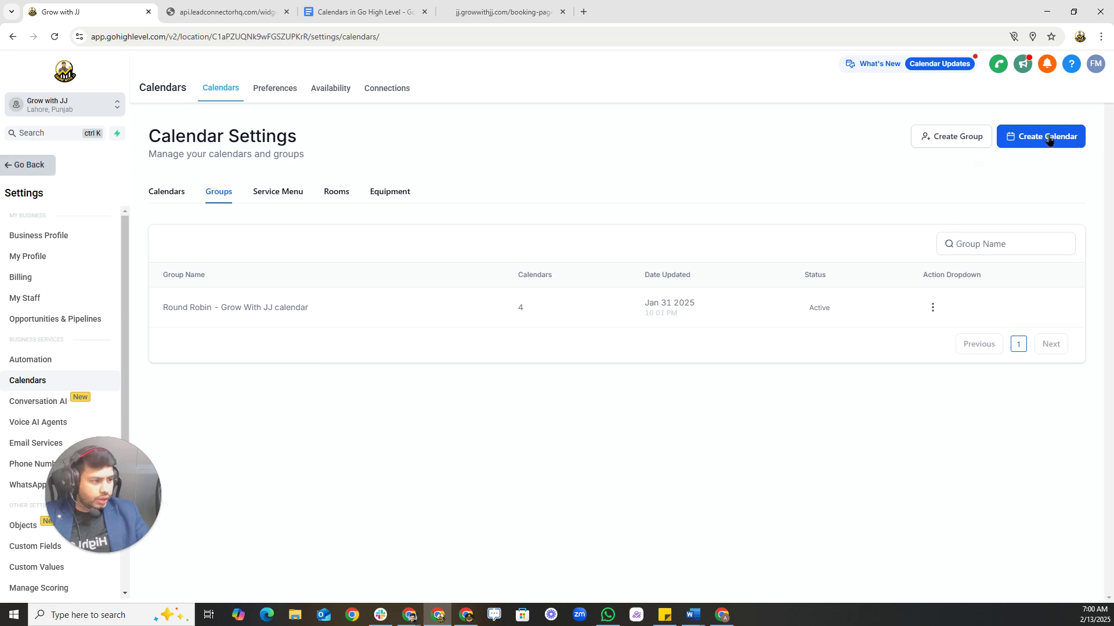
click(294, 198)
click(345, 196)
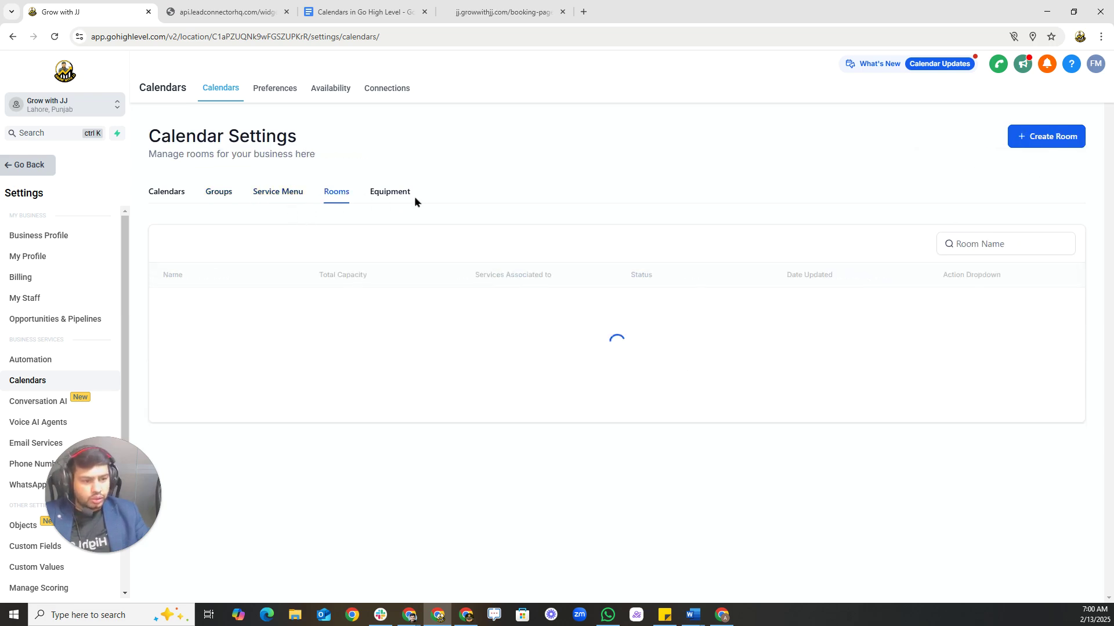
click(393, 194)
click(265, 92)
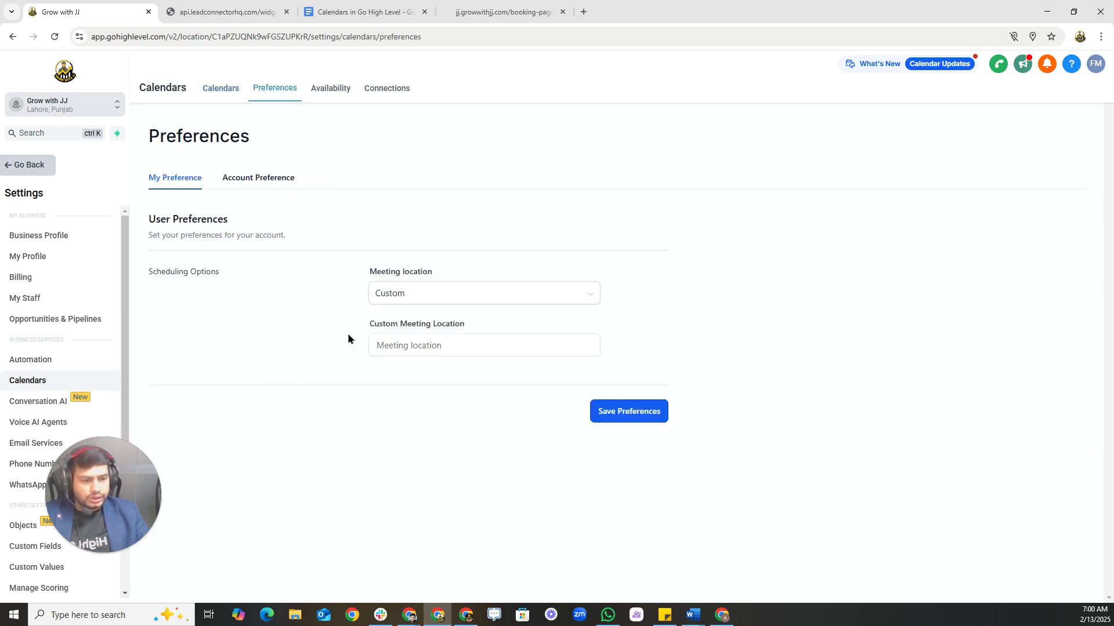
Review the meeting location options in the user preferences and the working hours in the calendar availability settings.
click(400, 294)
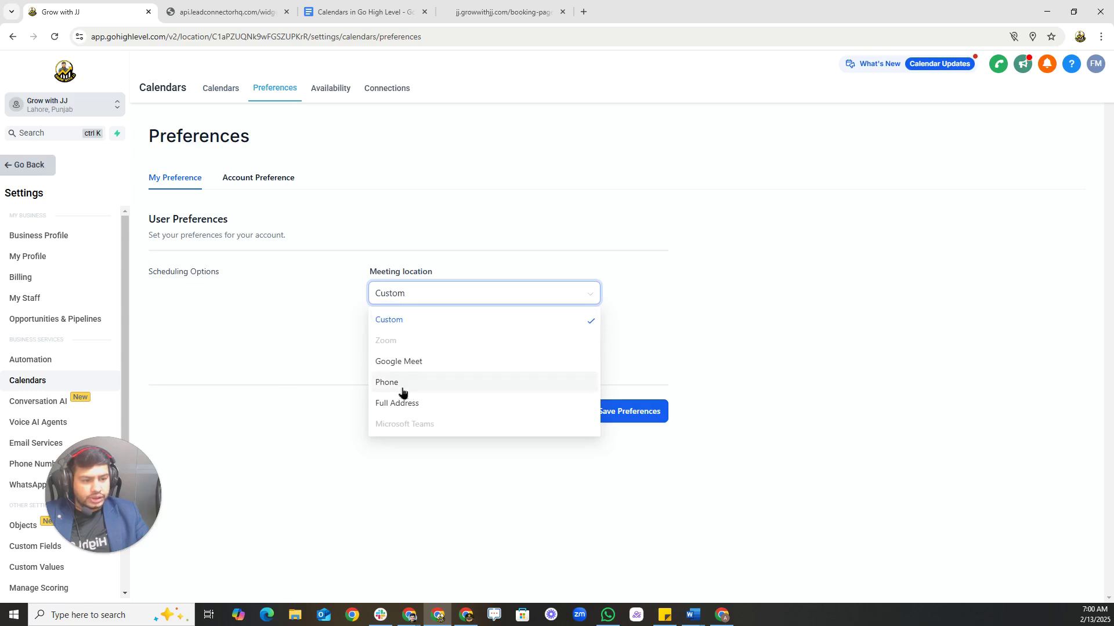
click(310, 346)
click(339, 89)
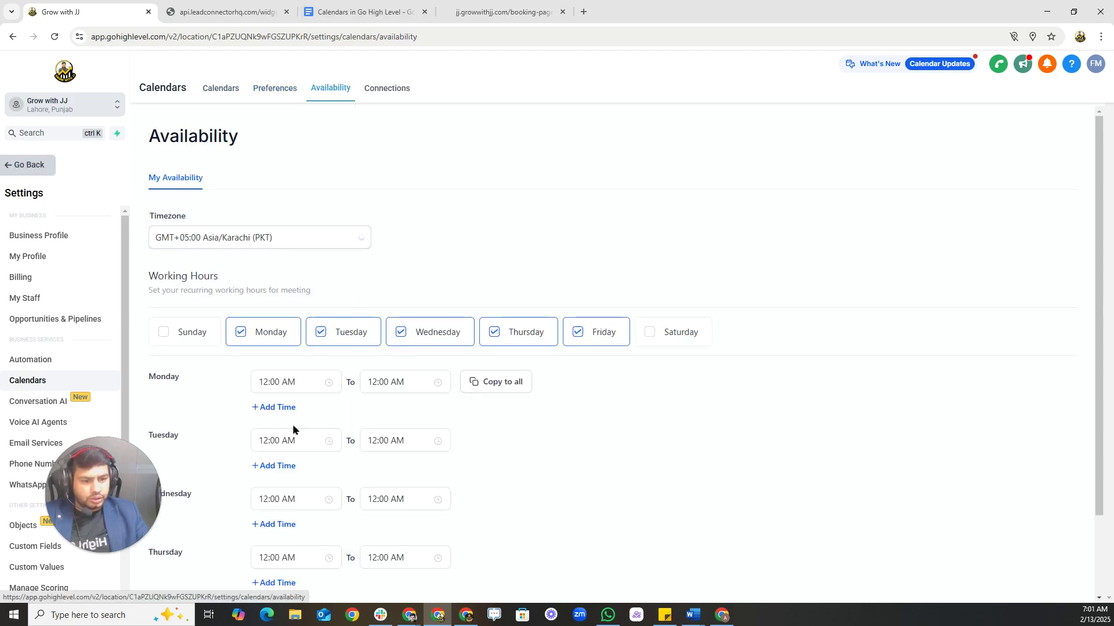
Open the calendar connections and examine the connected Google Calendar and the calendar configuration.
click(397, 96)
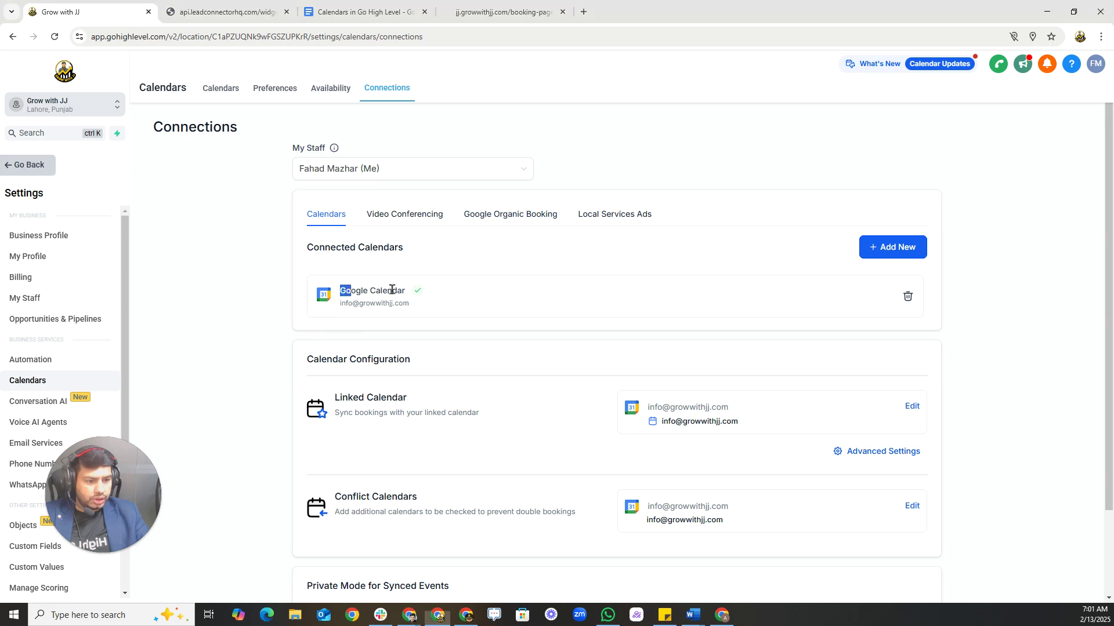
triple_click(390, 290)
scroll(553, 328, down, 2)
scroll(558, 332, up, 2)
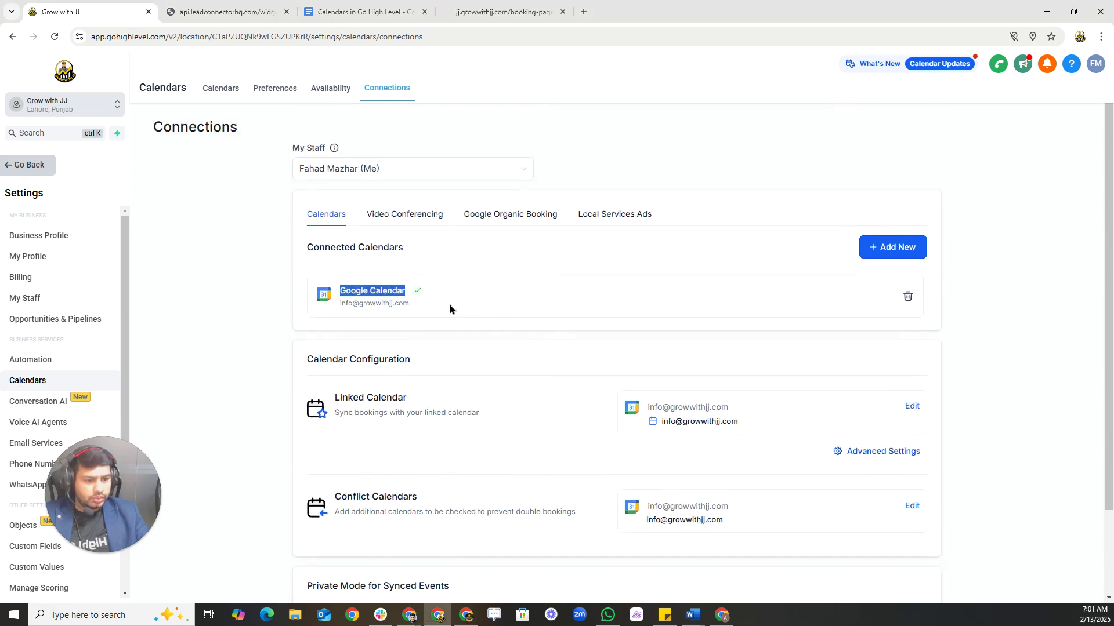
Look through the Video Conferencing, Google Organic Booking and Local Services Ads connections, and leave the calendar settings.
click(402, 222)
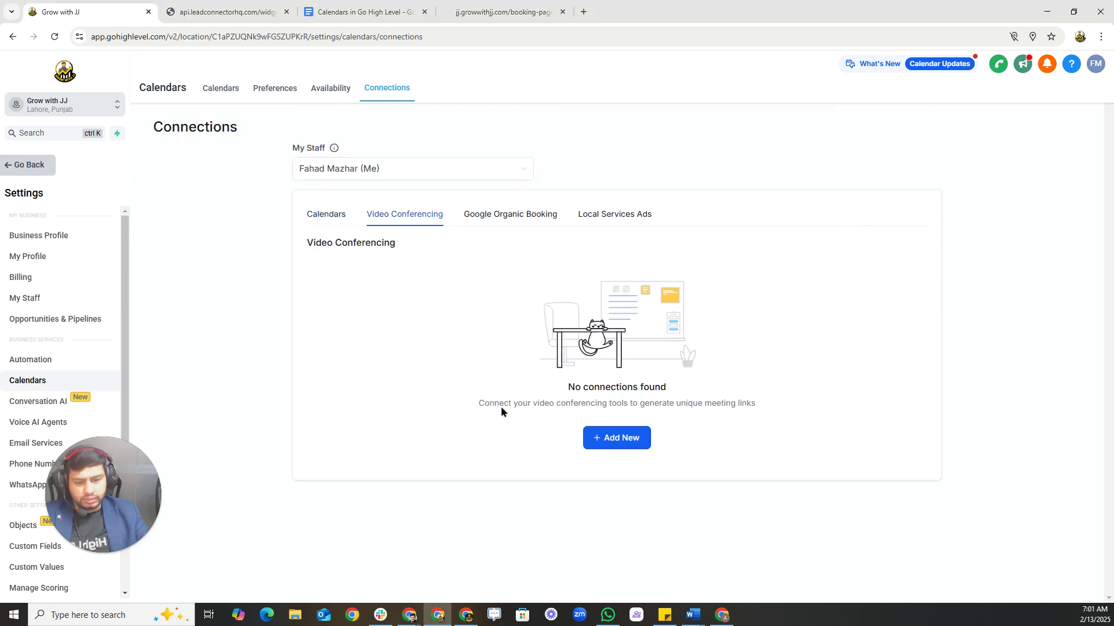
click(509, 214)
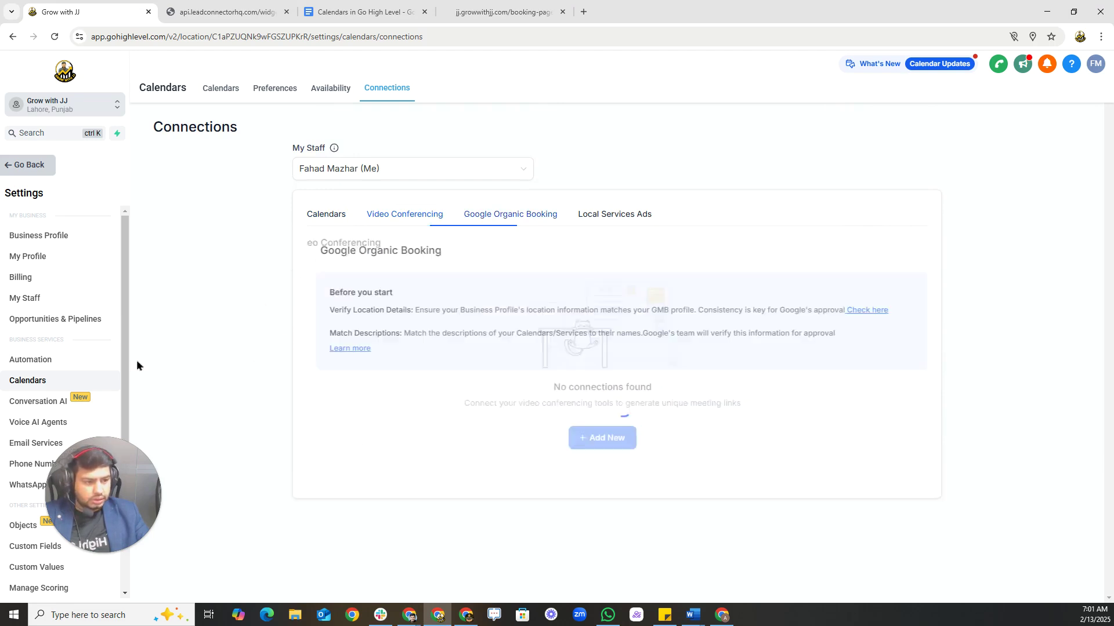
click(371, 219)
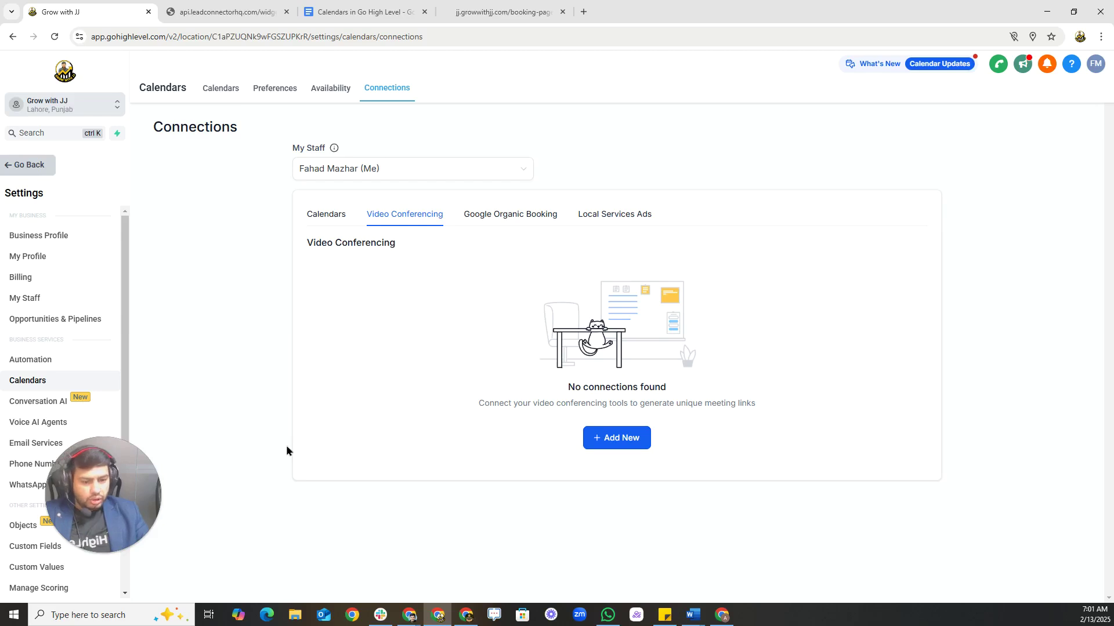
drag(150, 536, 338, 568)
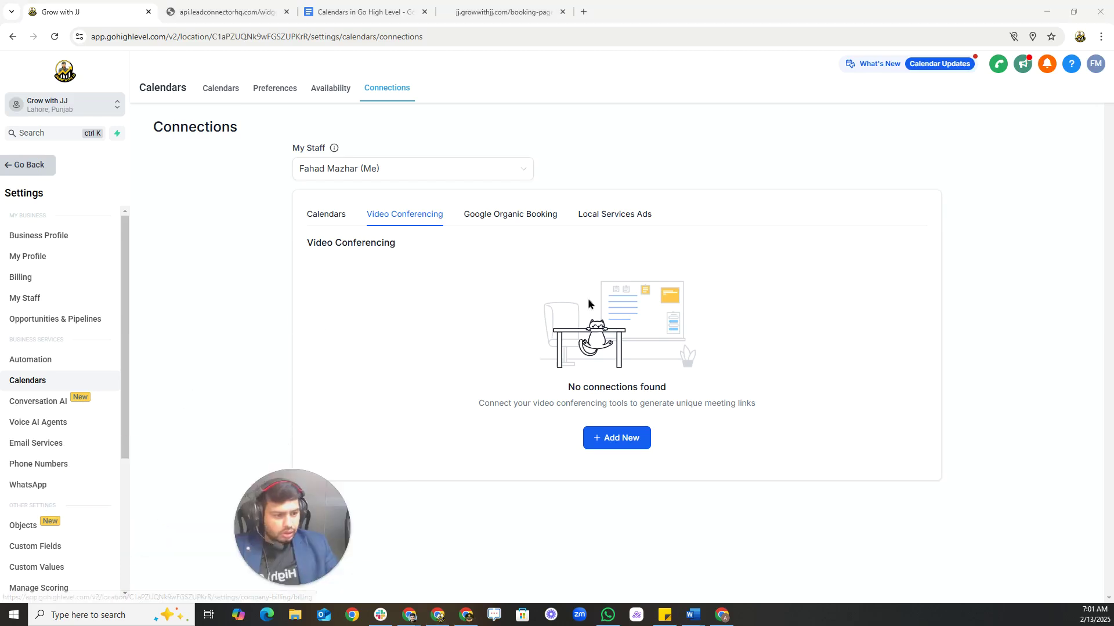
click(406, 219)
click(492, 221)
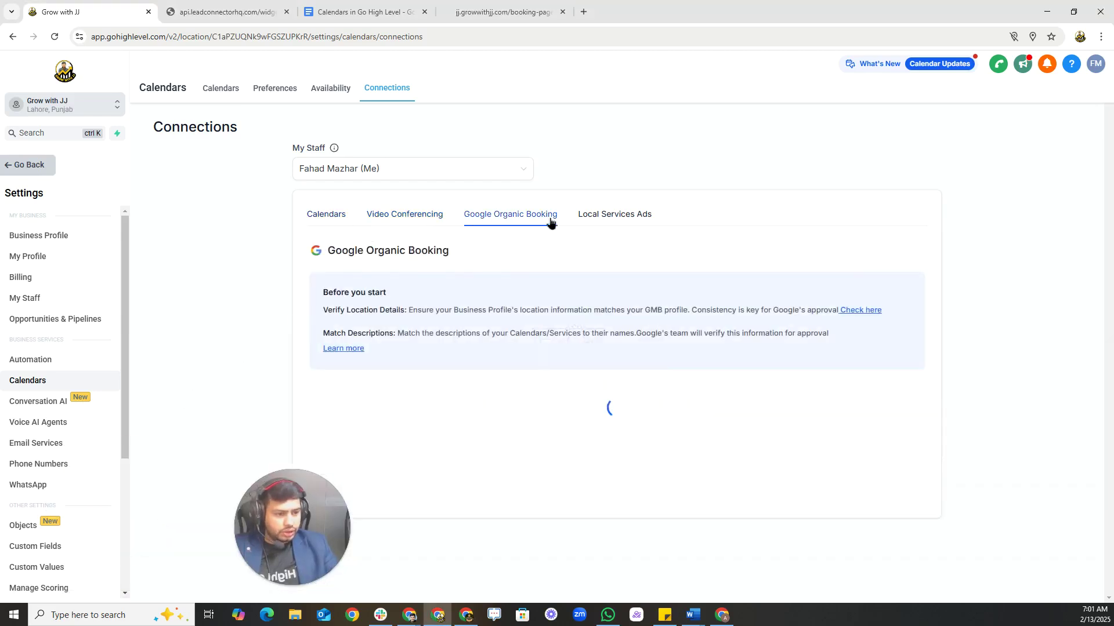
click(626, 214)
click(490, 221)
click(412, 225)
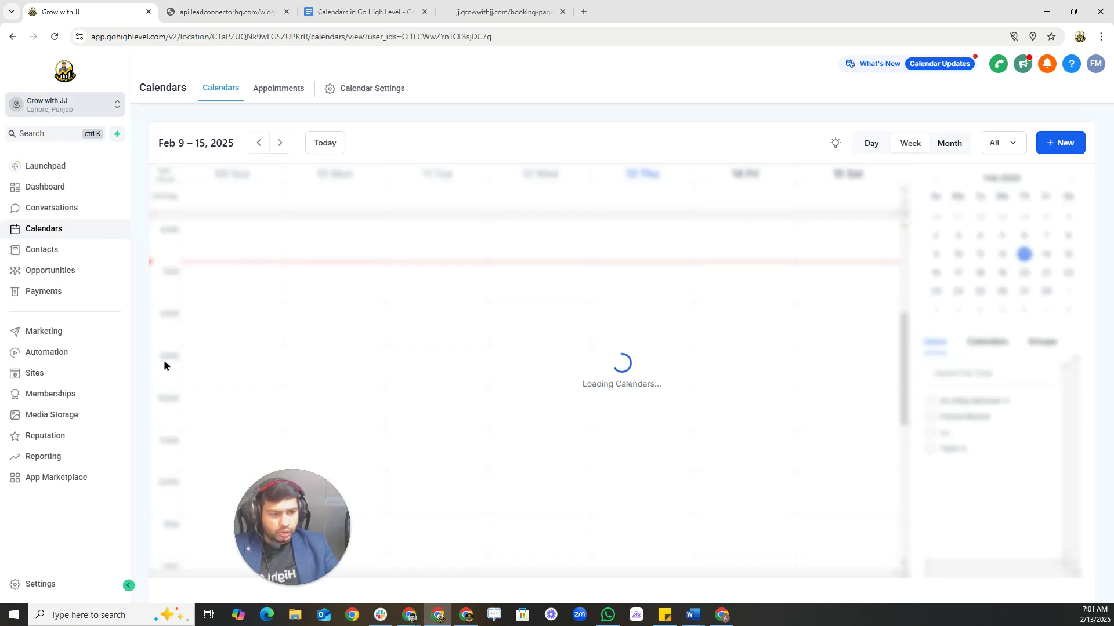
Create a new automation workflow from the "Recipe - Appointment Confirmation + Reminder" template.
click(45, 352)
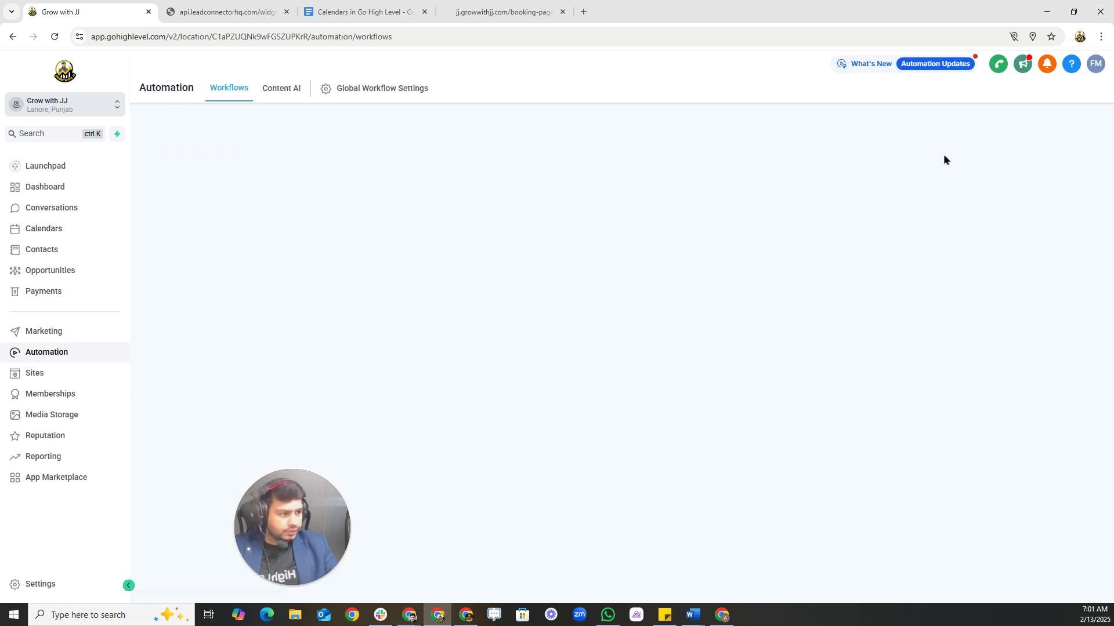
click(930, 134)
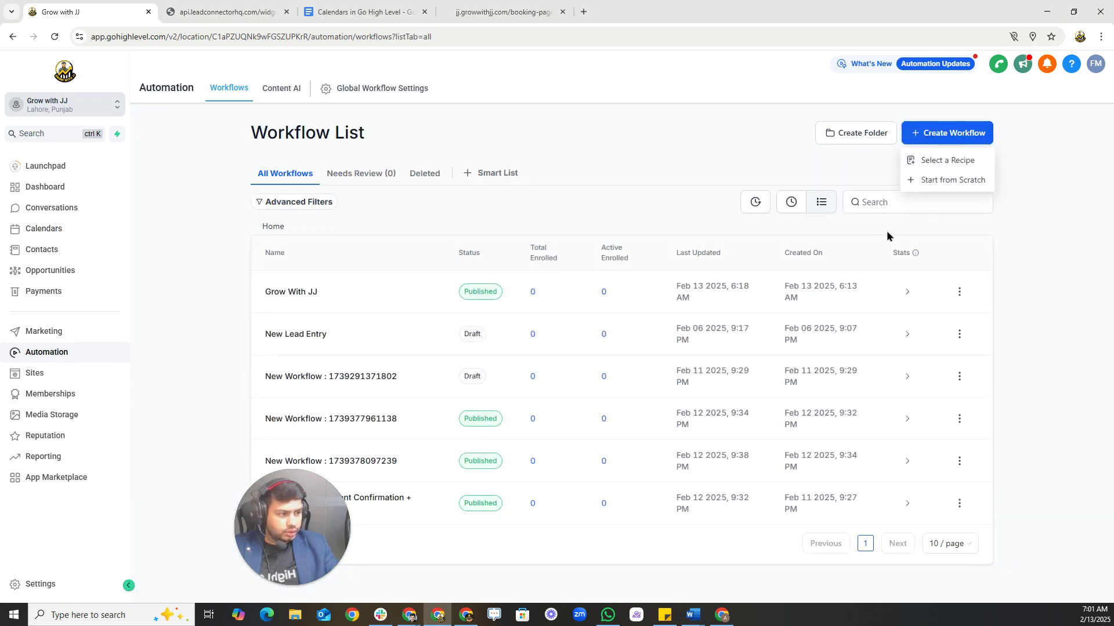
click(949, 159)
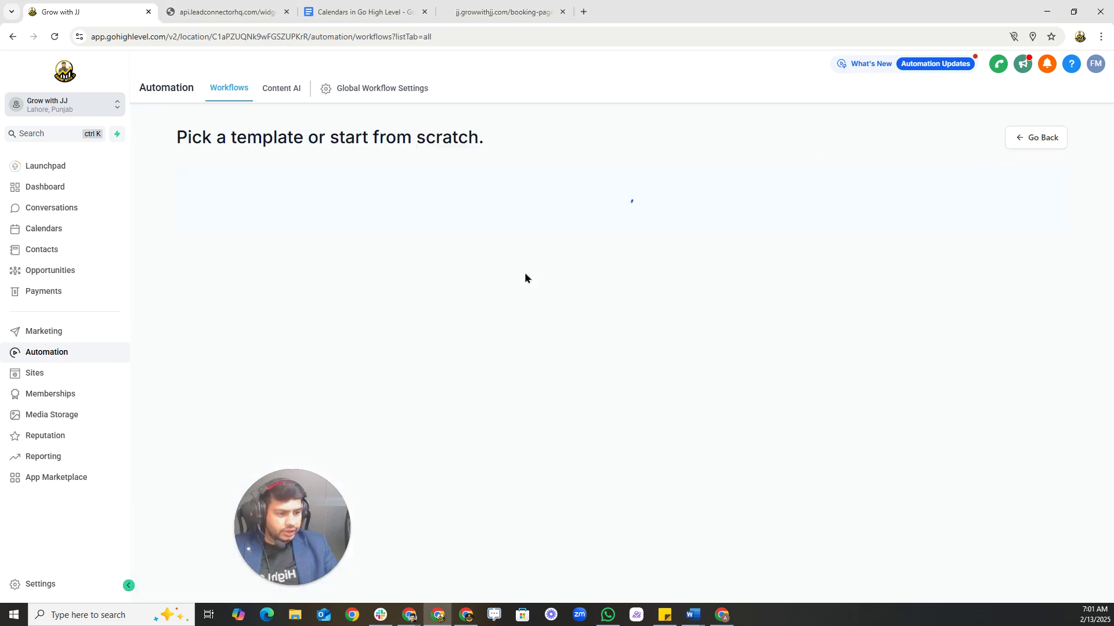
scroll(592, 354, down, 20)
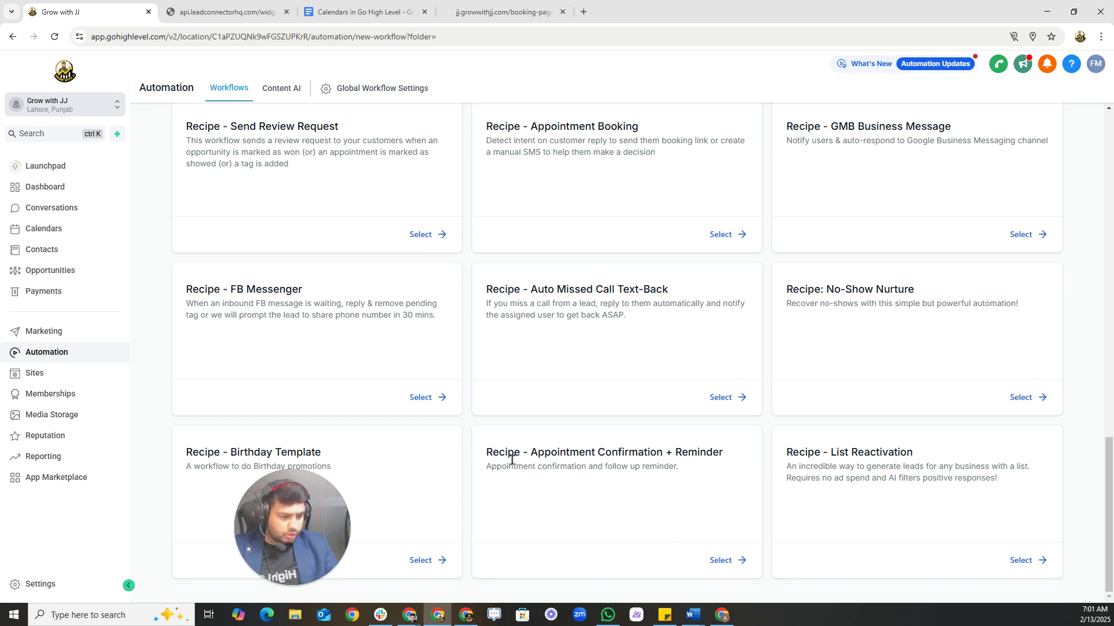
drag(511, 459, 684, 465)
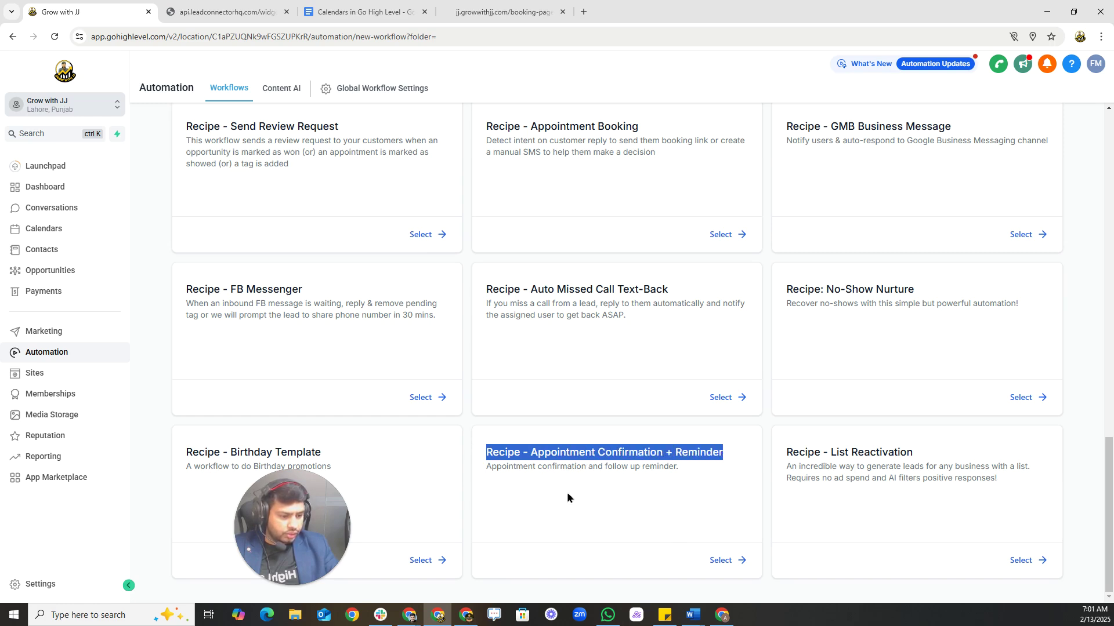
click(721, 557)
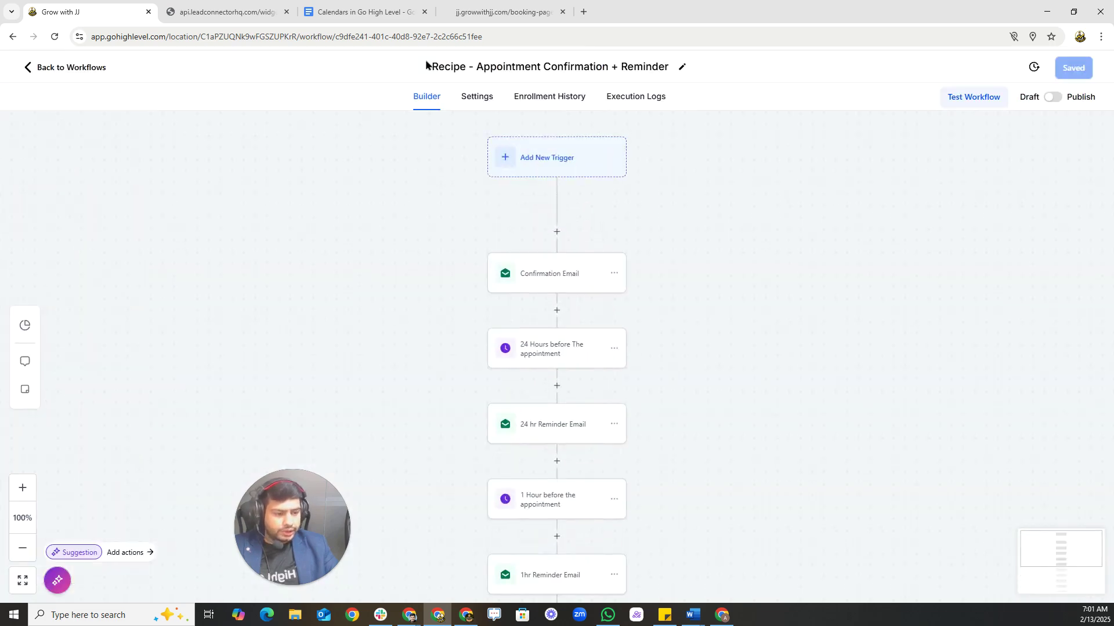
Add an "In calendar" filter set to Webinar to the workflow's Appointment trigger and save the trigger.
scroll(510, 311, down, 9)
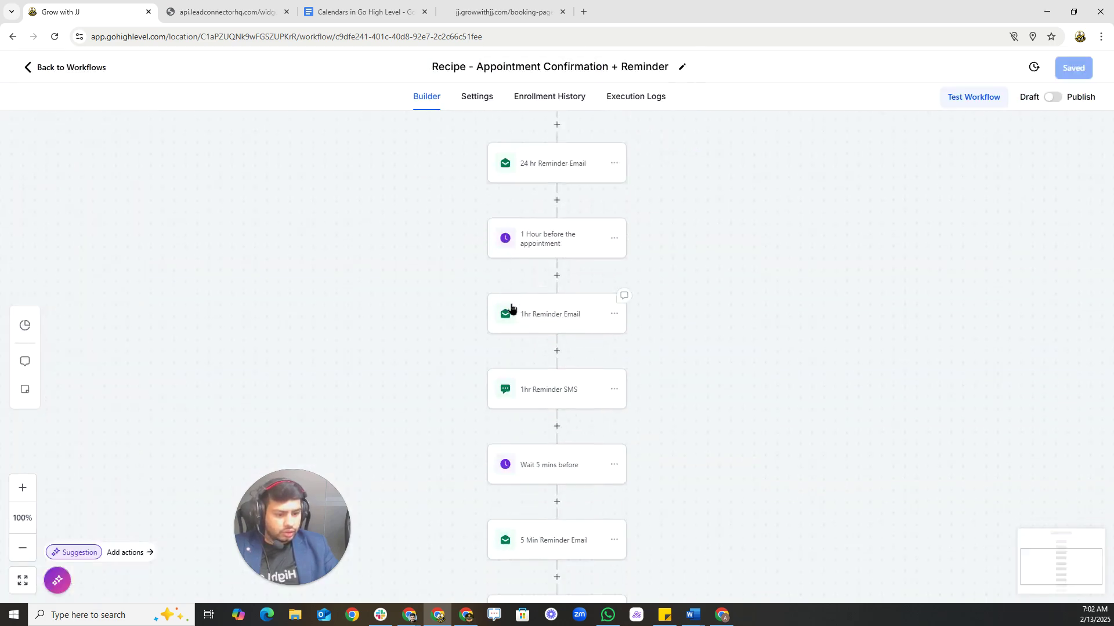
scroll(483, 368, up, 12)
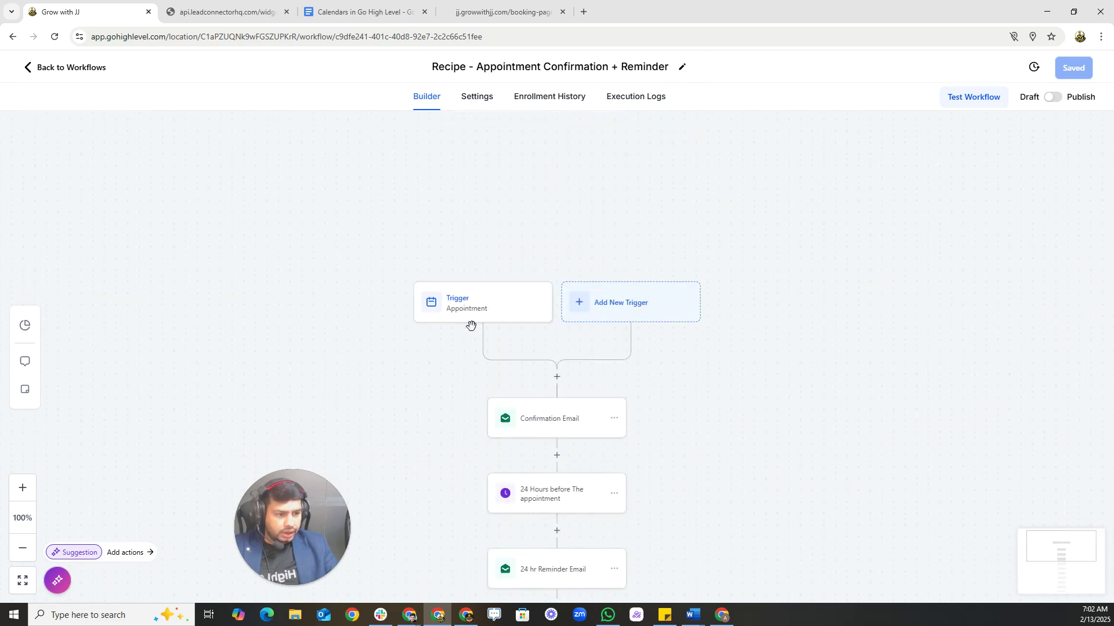
click(460, 307)
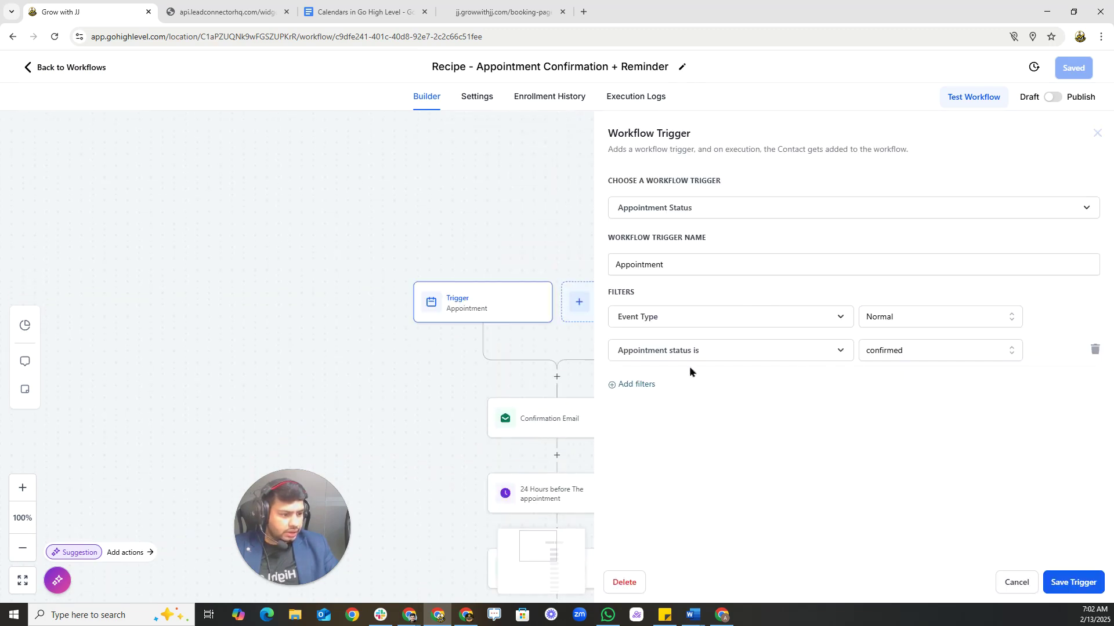
click(625, 385)
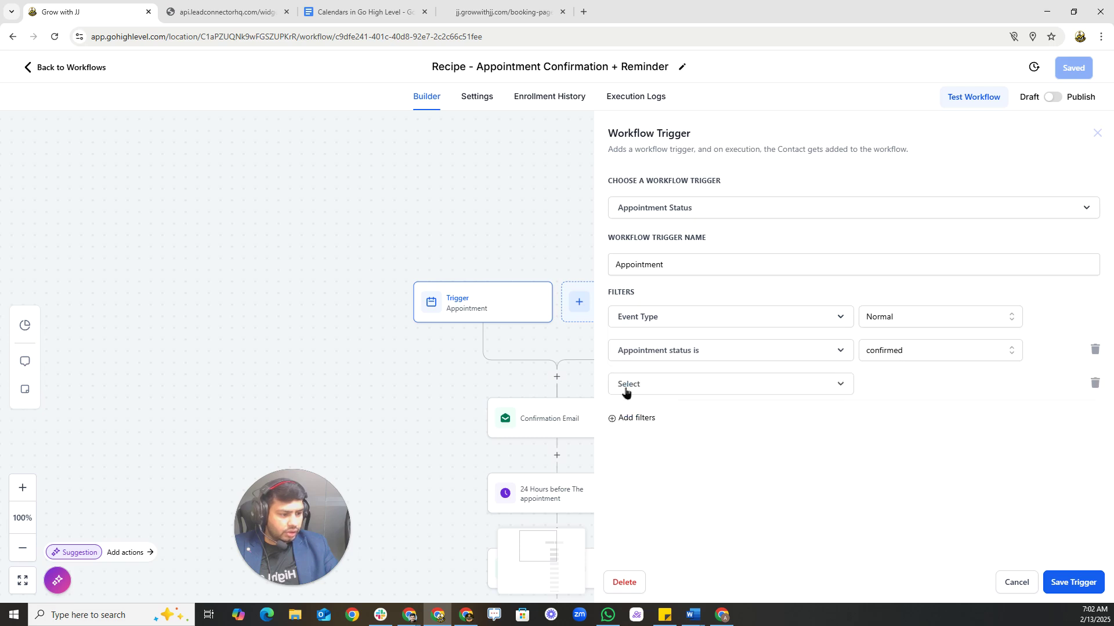
click(662, 384)
click(650, 485)
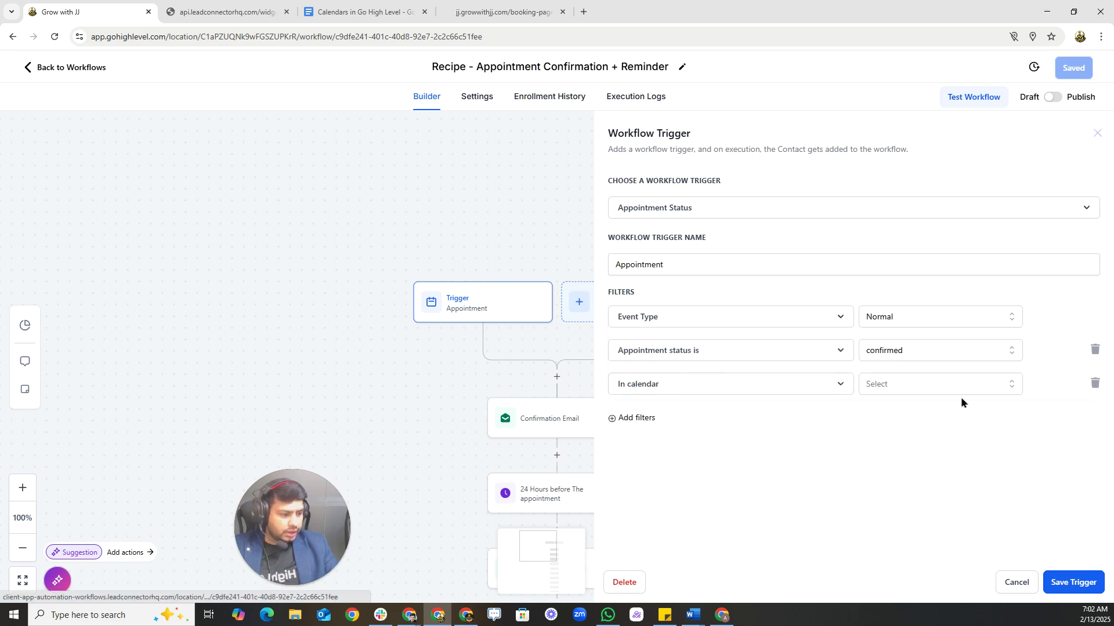
click(907, 385)
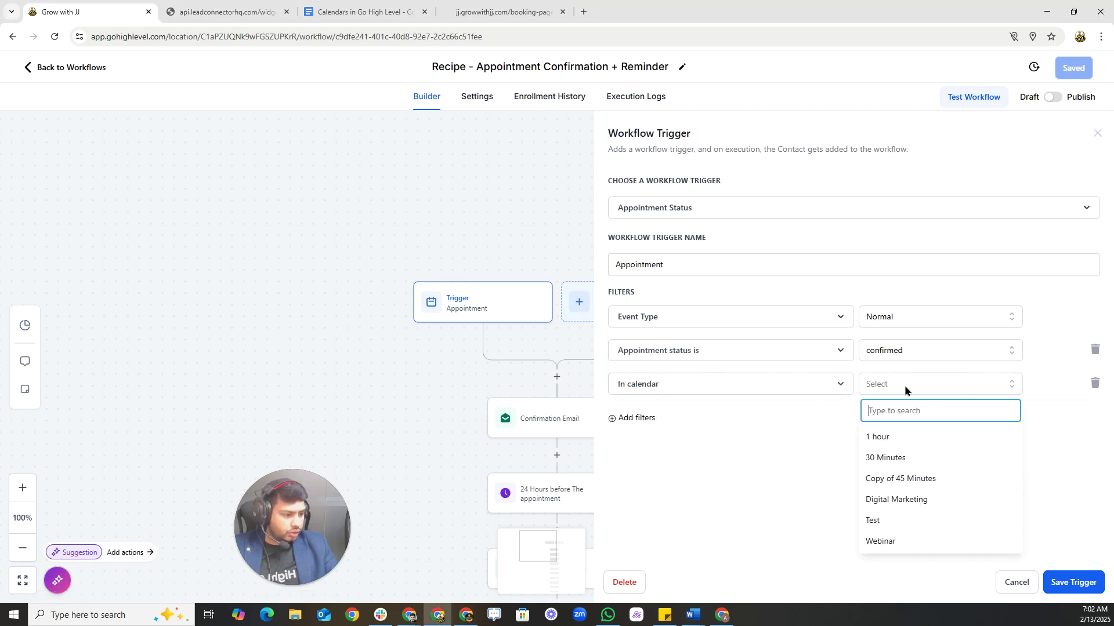
click(894, 538)
click(1073, 582)
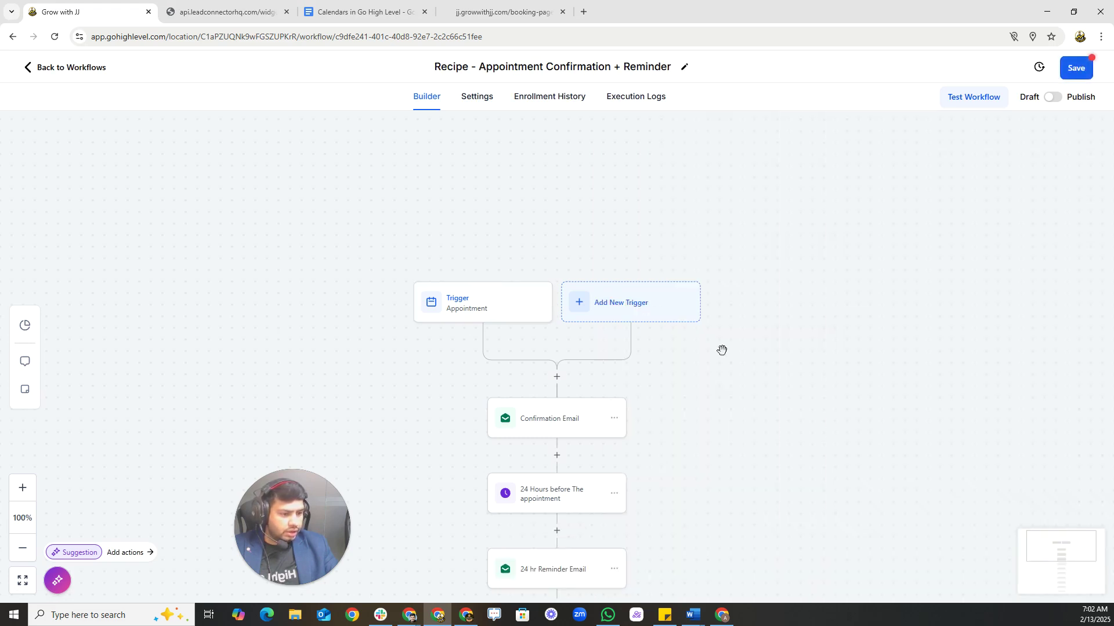
Review the workflow's sequence of confirmation email, waits, reminder emails and reminder SMS messages from the trigger to the end.
scroll(601, 249, down, 2)
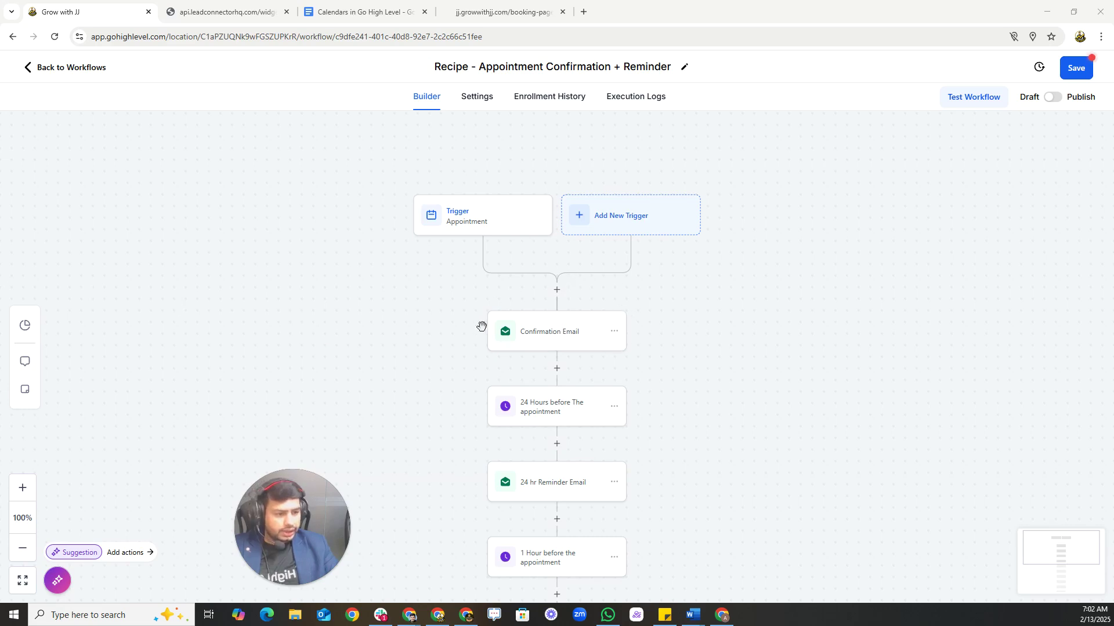
scroll(607, 328, down, 1)
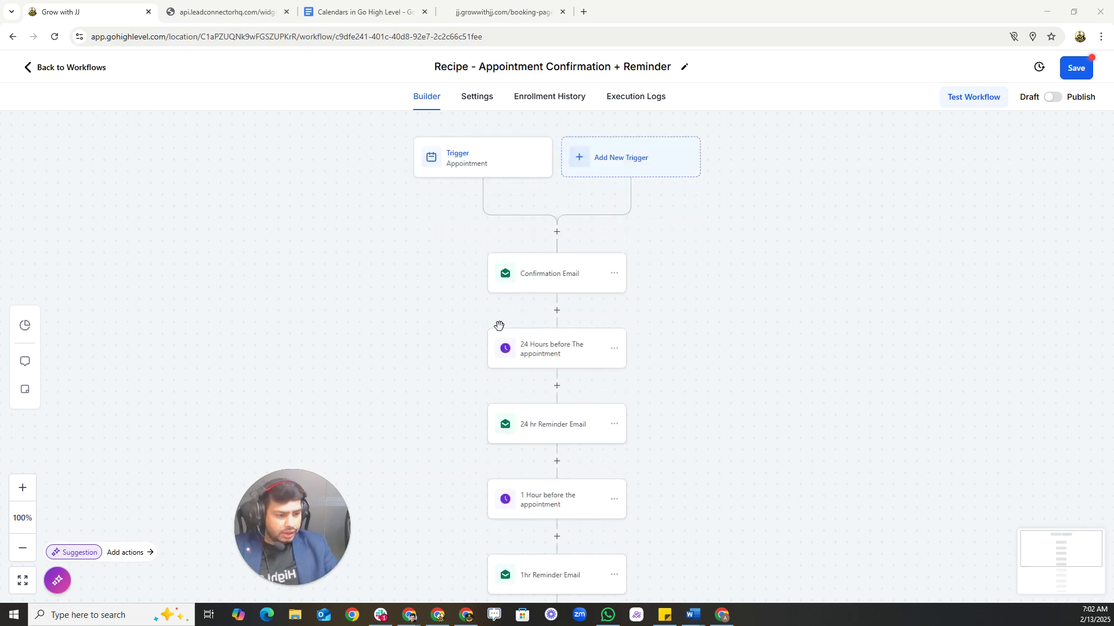
scroll(551, 359, down, 1)
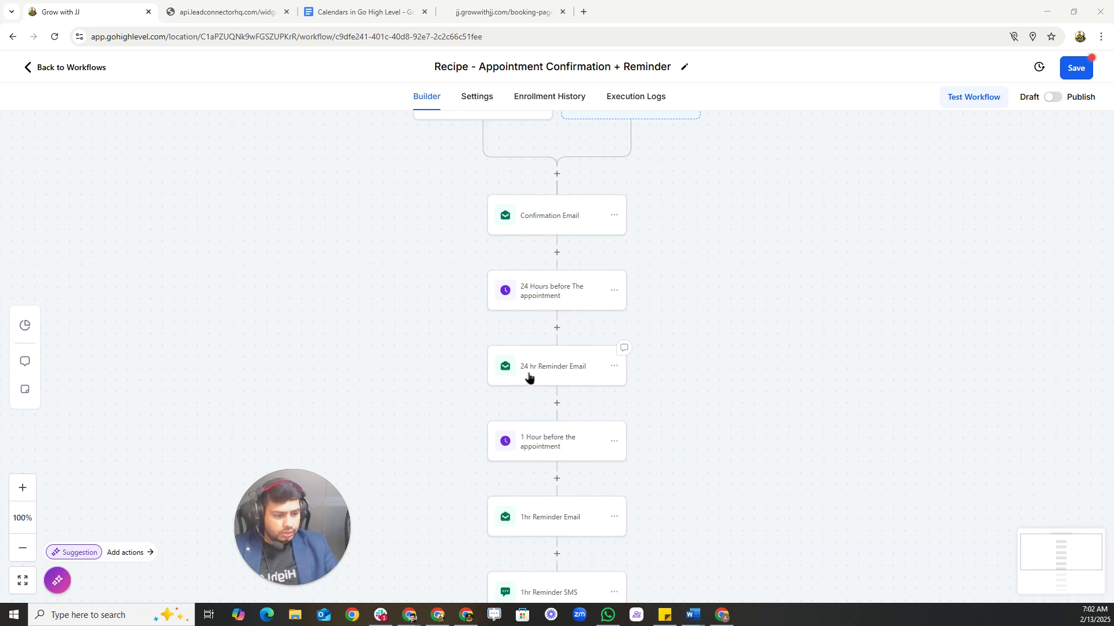
scroll(542, 418, down, 2)
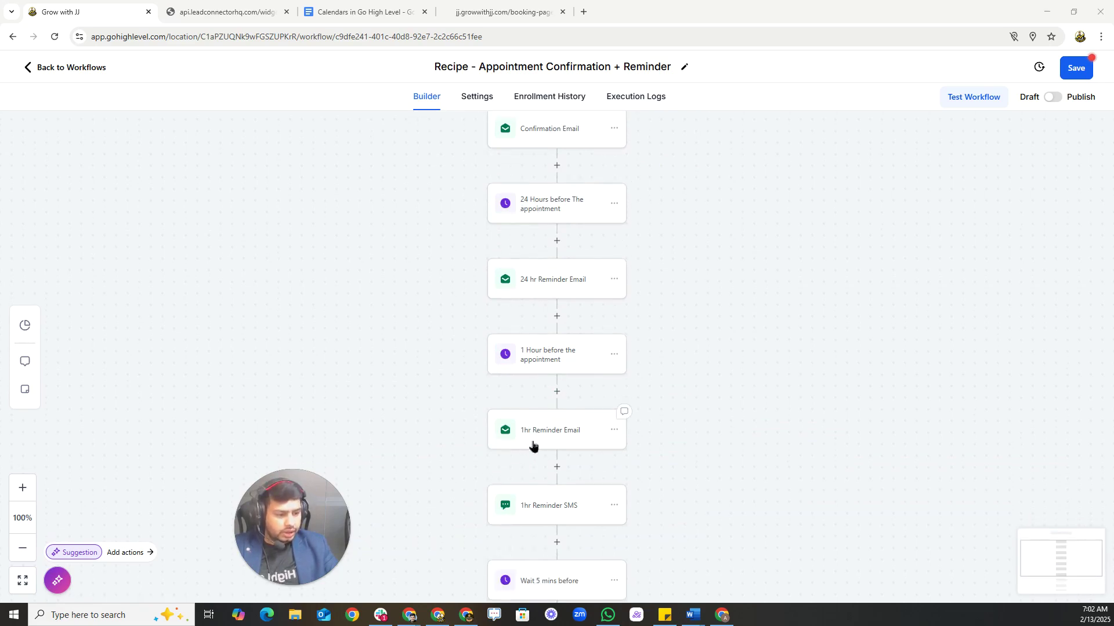
scroll(556, 441, down, 1)
scroll(547, 472, down, 1)
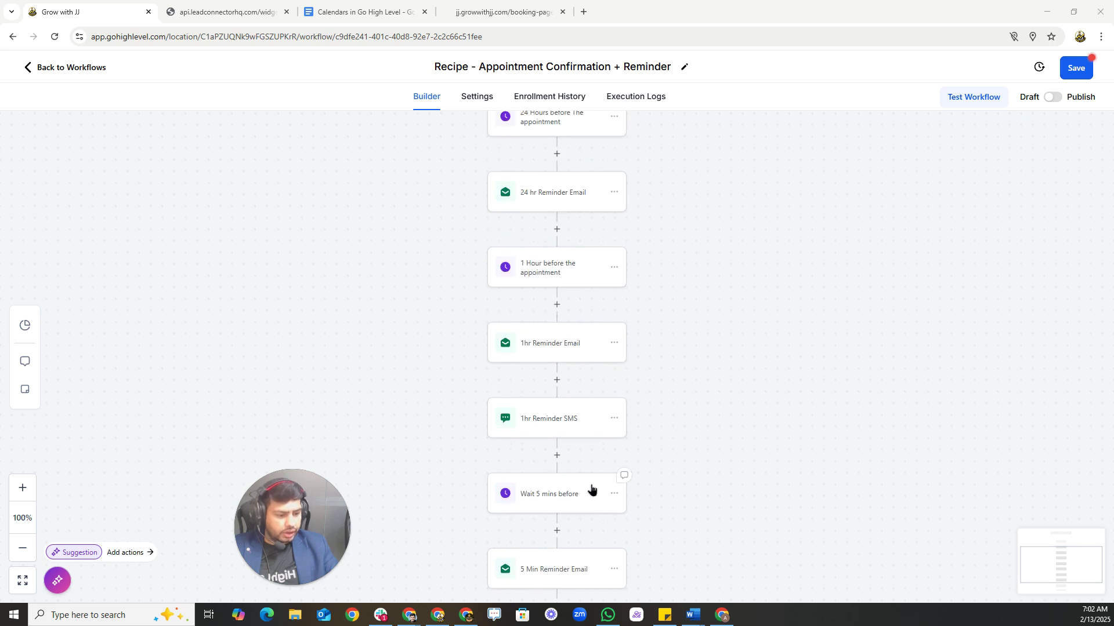
scroll(591, 489, down, 1)
scroll(596, 516, down, 1)
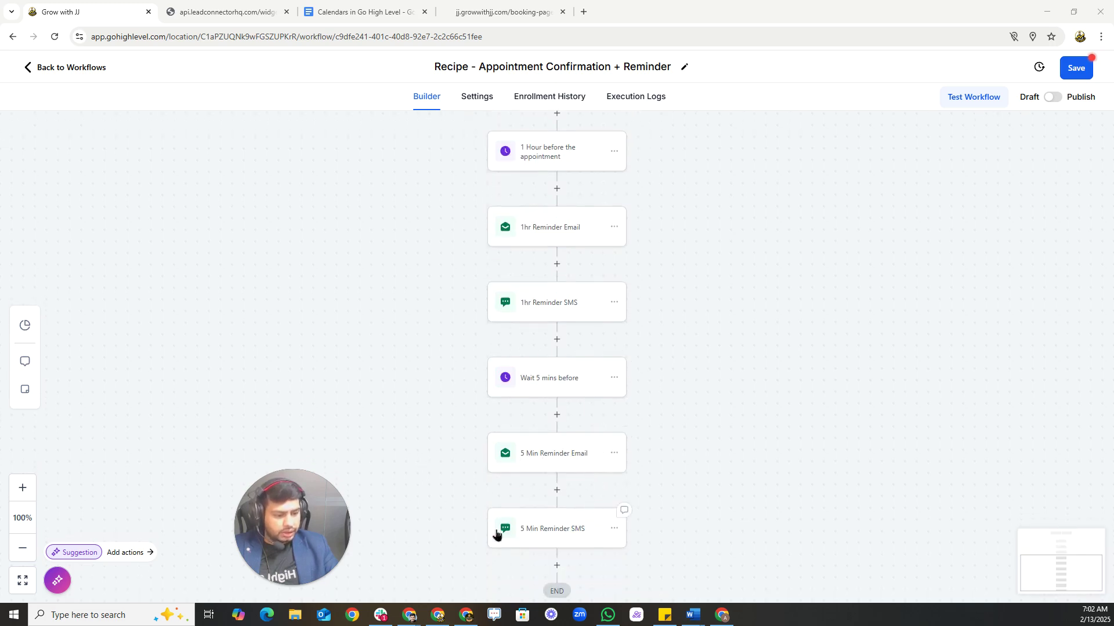
scroll(557, 377, up, 7)
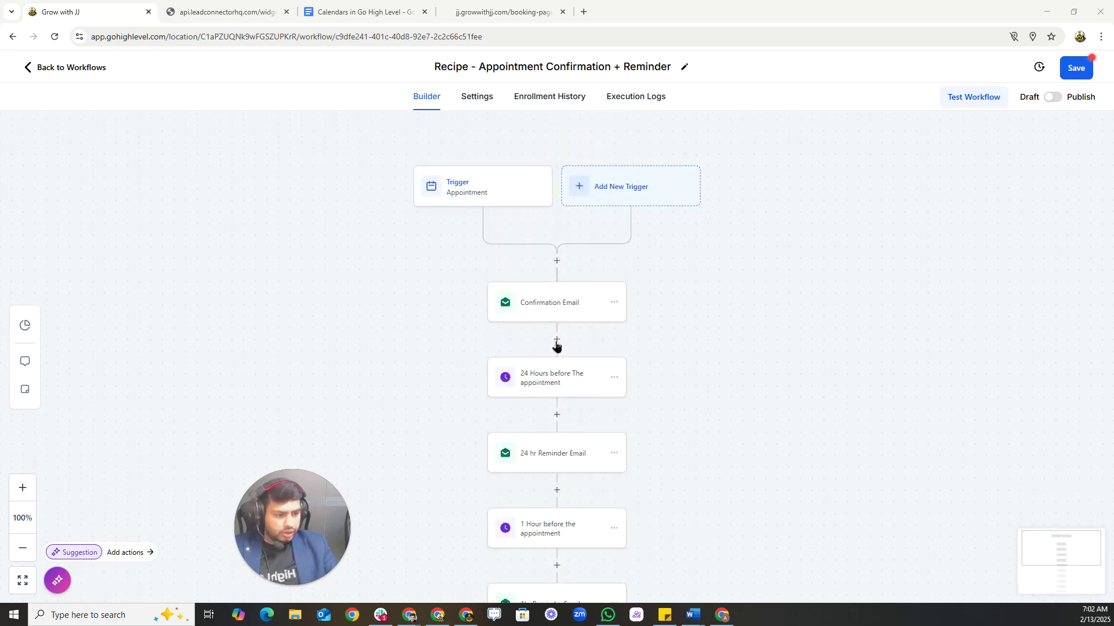
Add an Add Contact Tag action before the Confirmation Email, creating and assigning a new "webinar" tag, and save the action.
click(557, 261)
click(830, 186)
text(ta)
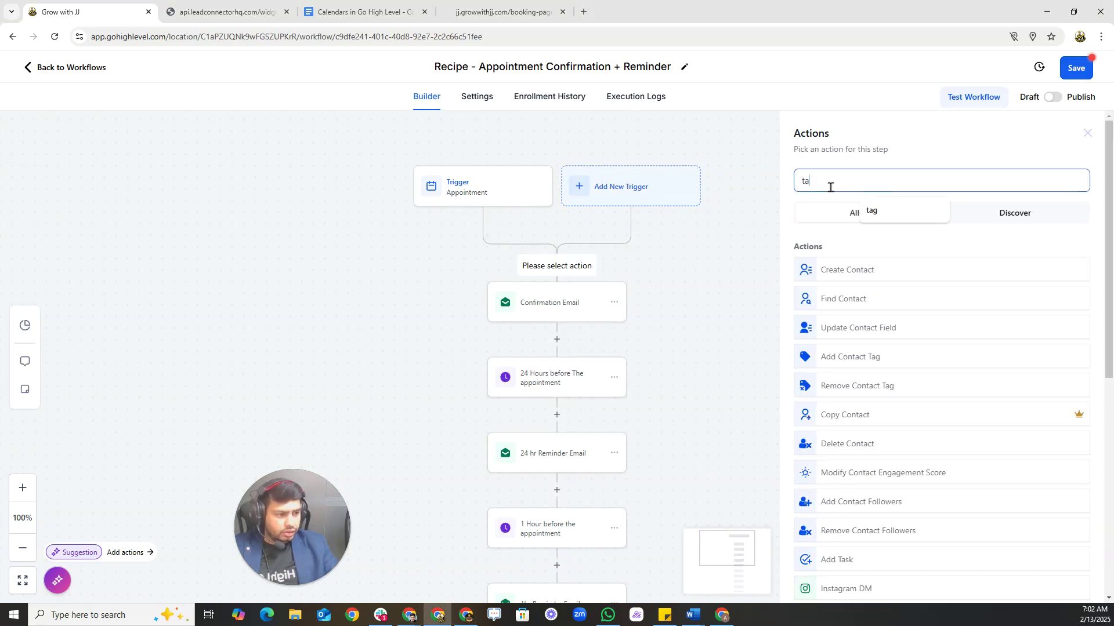
text(g)
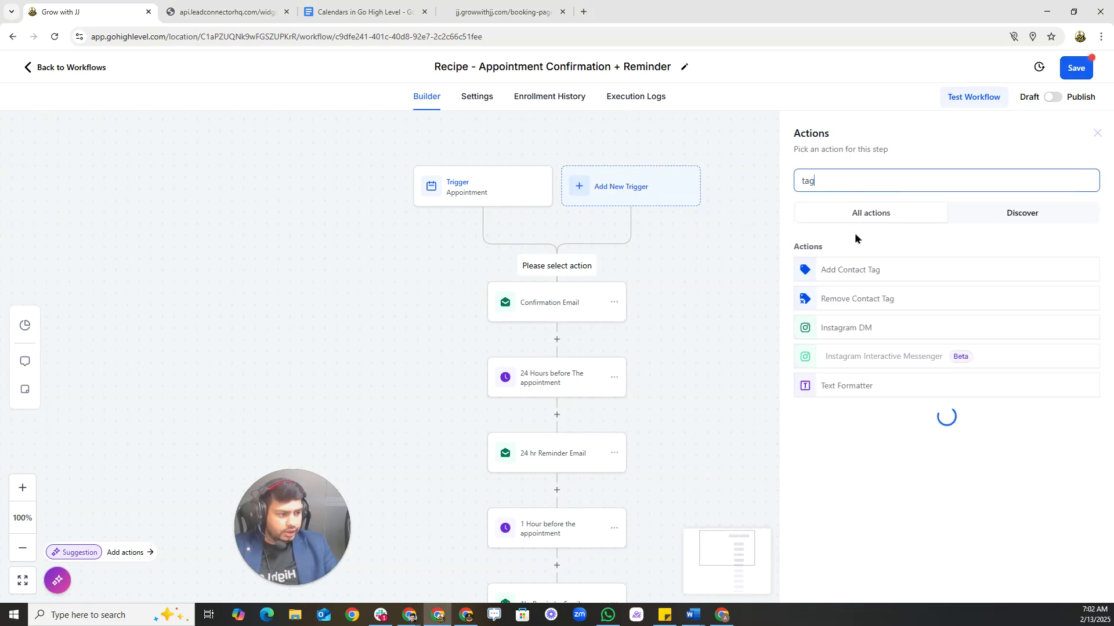
click(868, 270)
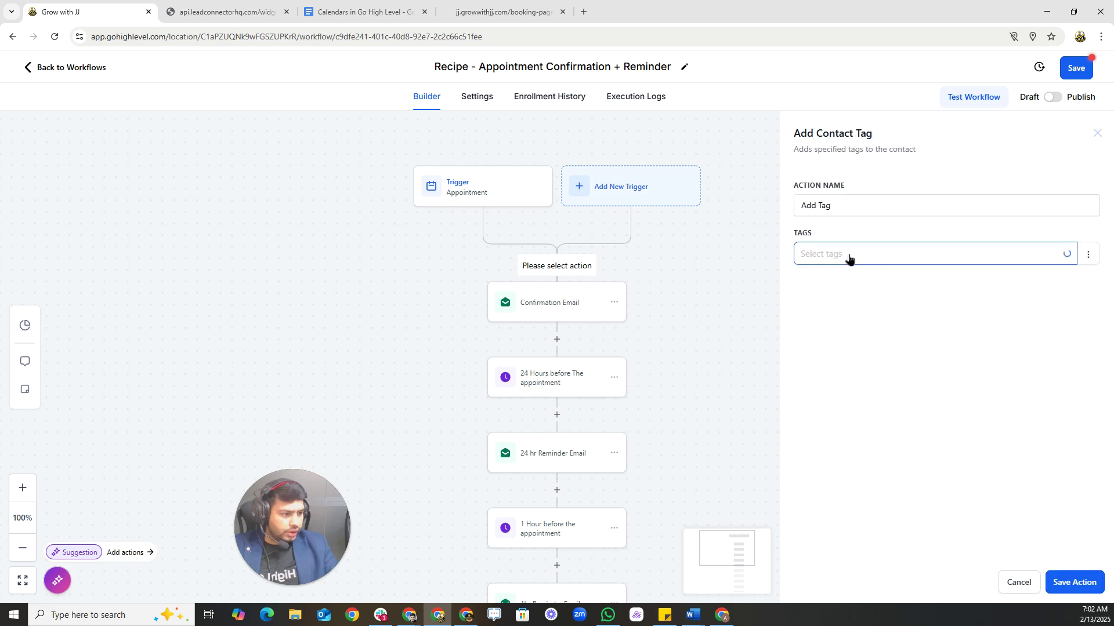
click(848, 255)
text(webinar)
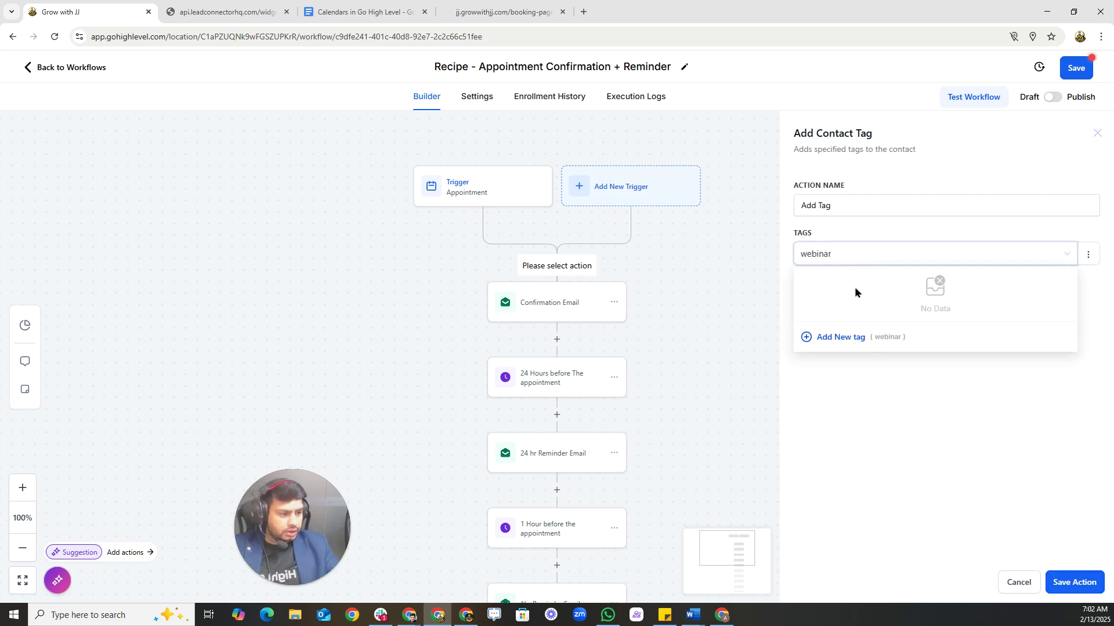
click(830, 338)
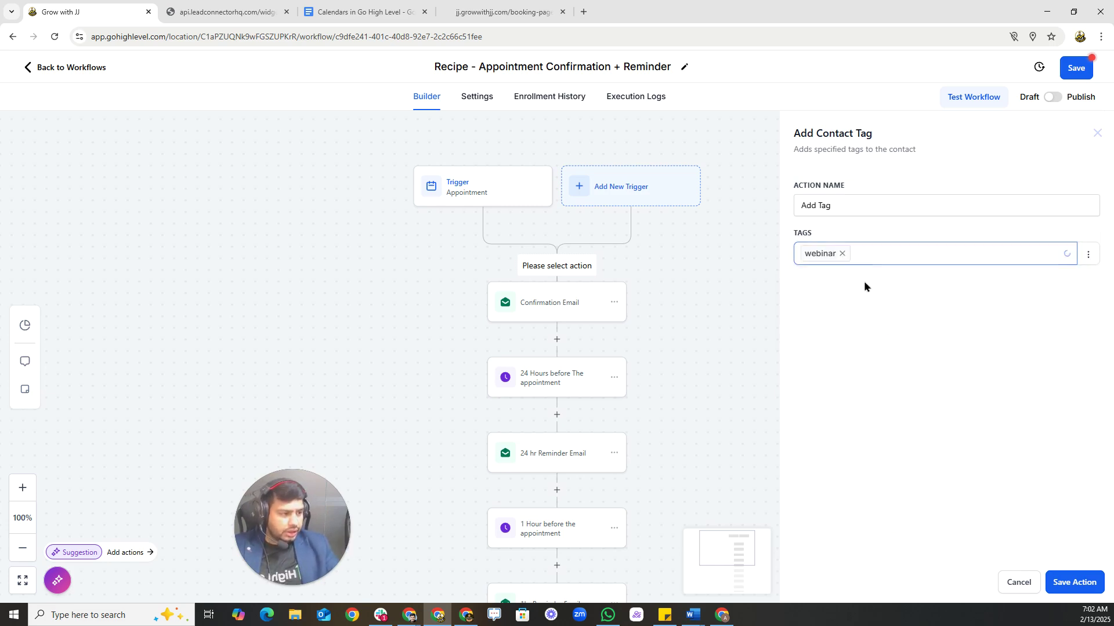
click(859, 323)
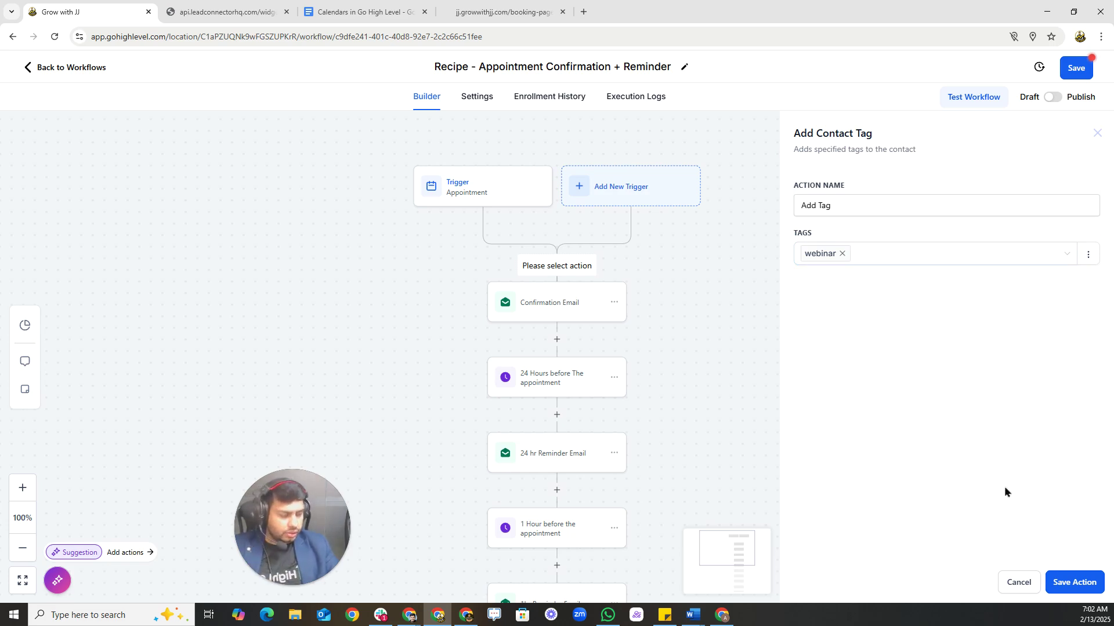
click(1072, 587)
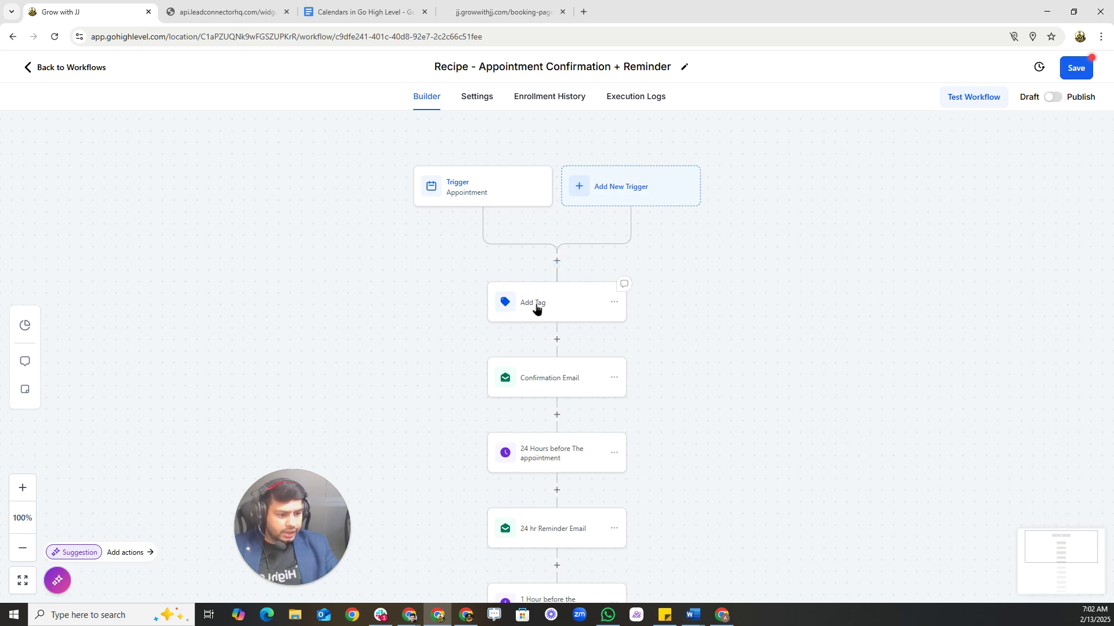
Insert a Create/Update Opportunity action between the Add Tag and Confirmation Email steps.
click(555, 340)
click(873, 174)
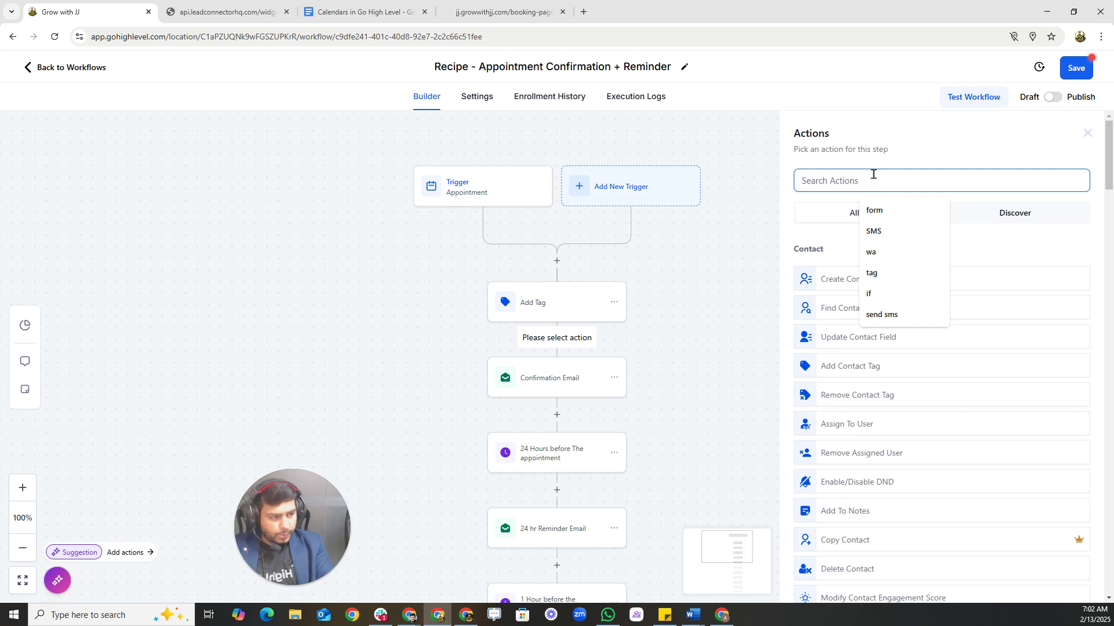
text(oppo)
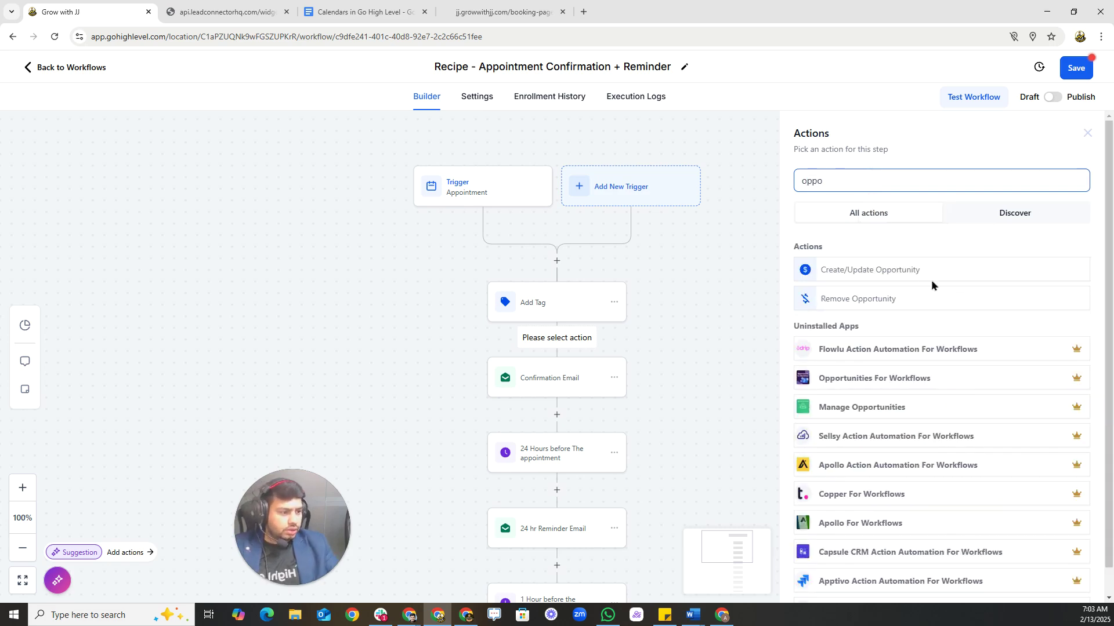
click(925, 271)
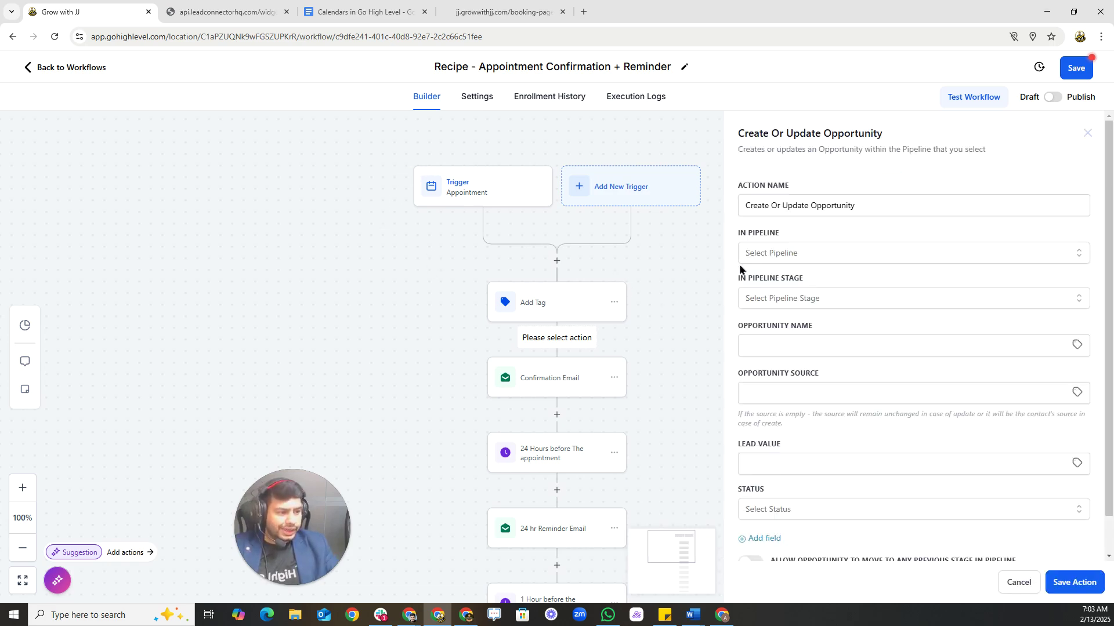
Set the opportunity action's pipeline to the Real Estate entry with the house icon and its stage to Call Scheduled, and save it.
click(762, 253)
click(784, 366)
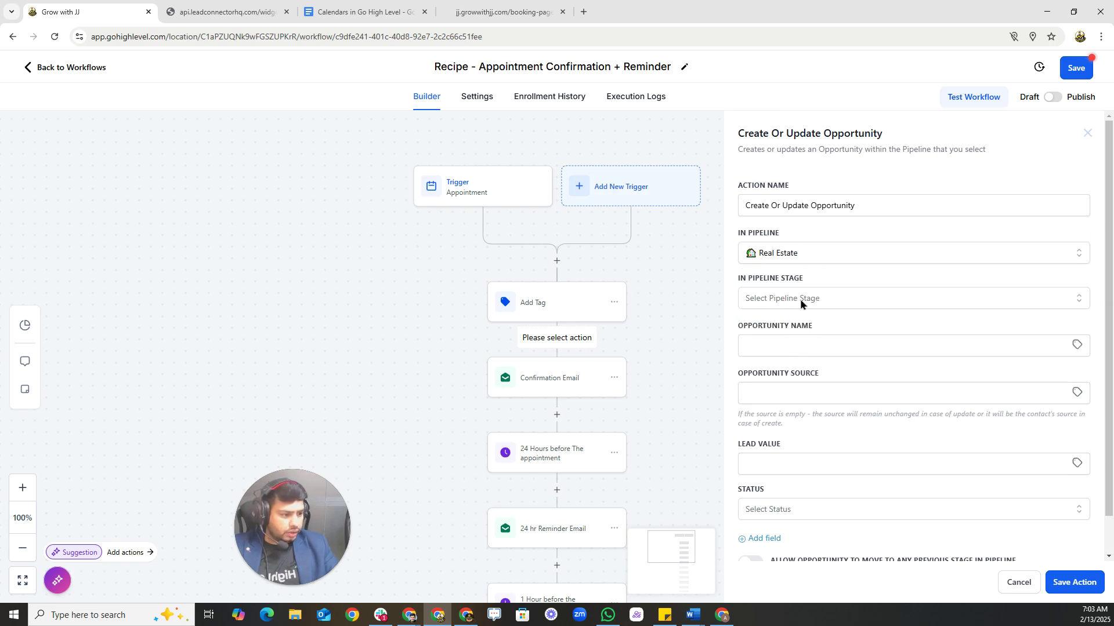
click(799, 298)
click(802, 371)
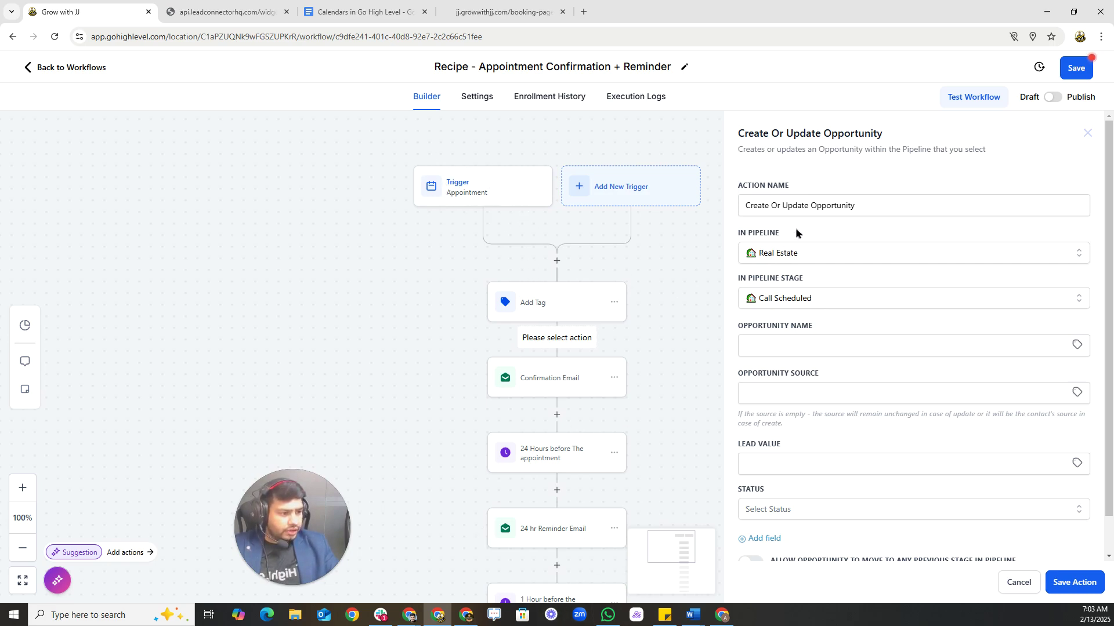
drag(795, 228, 732, 230)
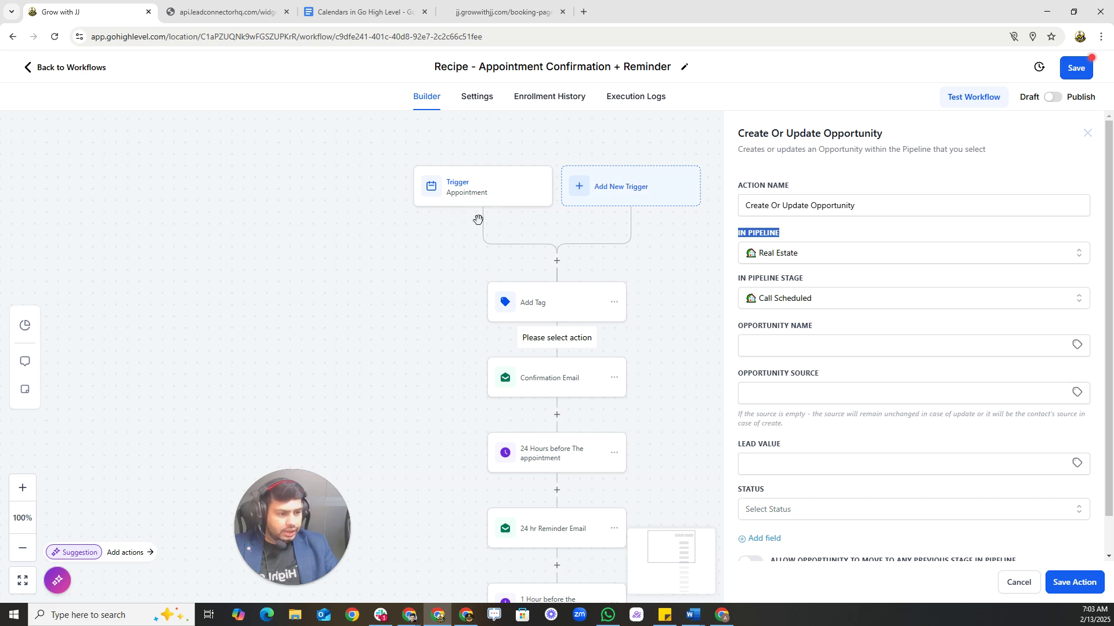
click(743, 253)
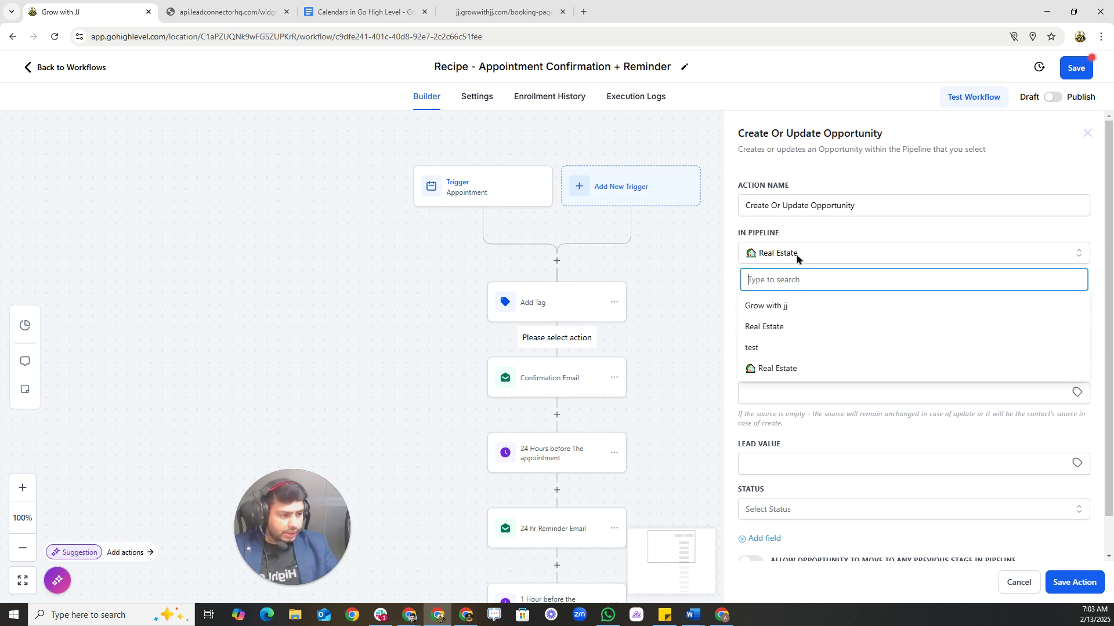
click(824, 246)
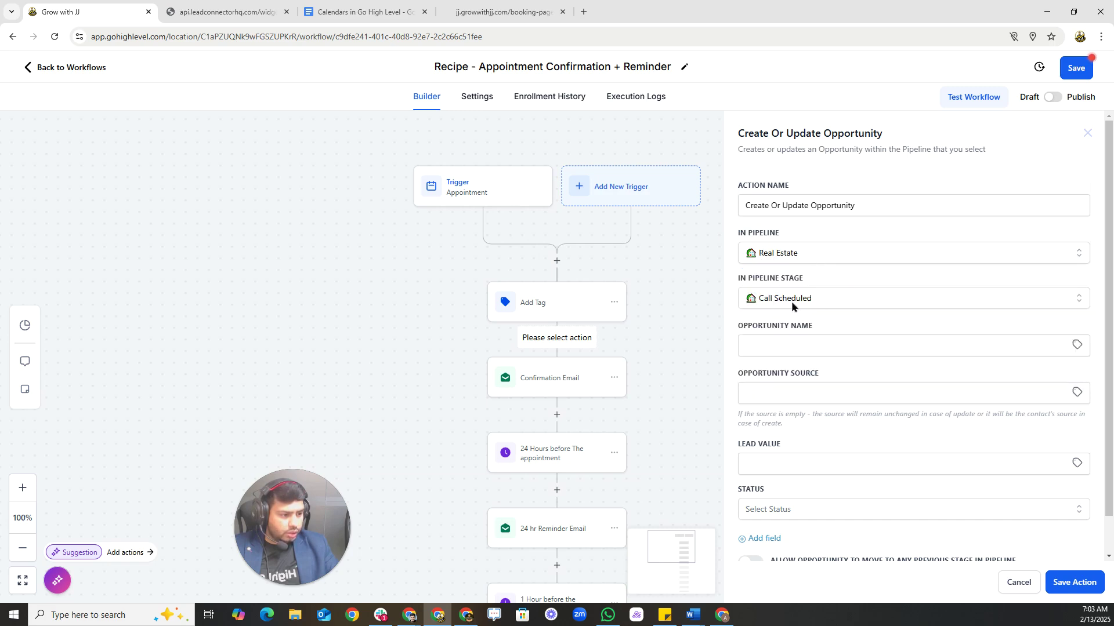
click(1074, 582)
Move the Create Or Update Opportunity action above the Add Tag action, directly after the trigger.
drag(584, 388, 581, 350)
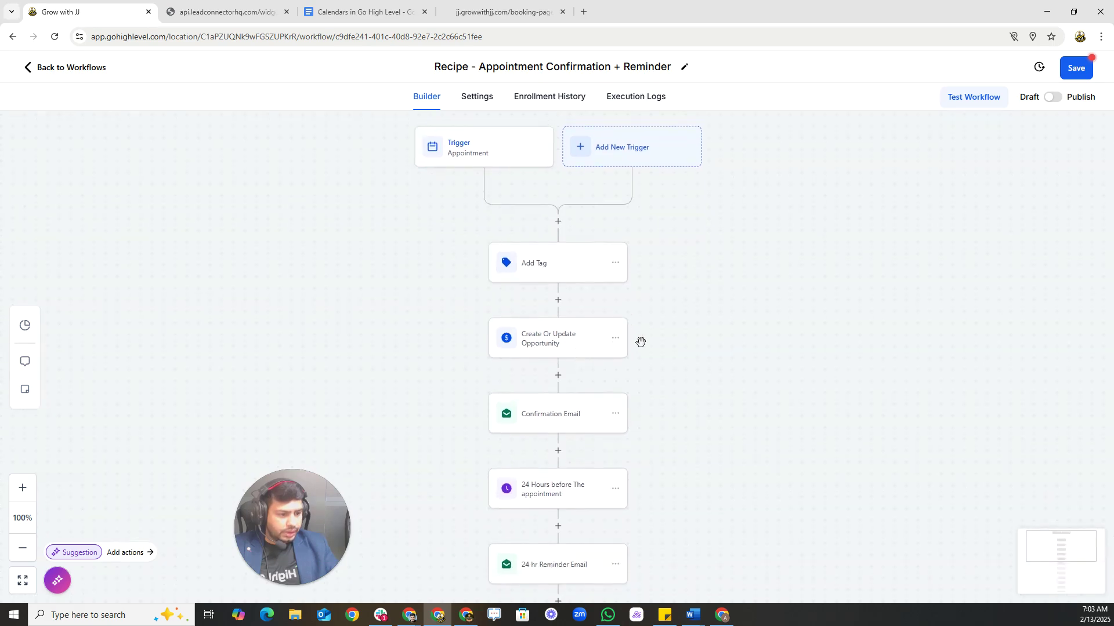
click(612, 343)
click(614, 342)
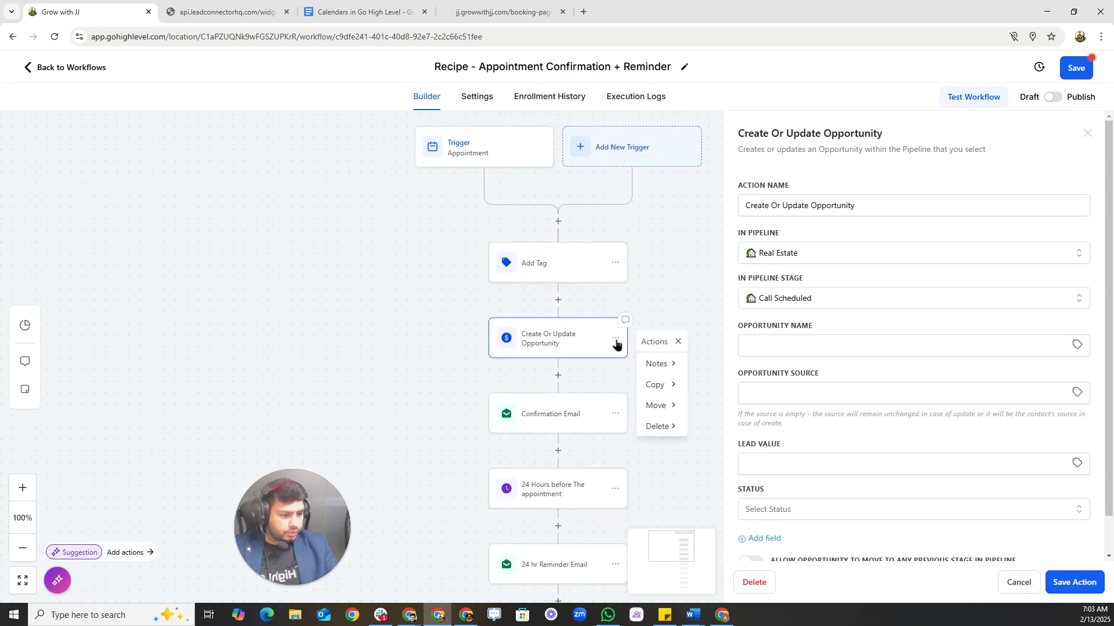
mouse_move(665, 411)
click(709, 364)
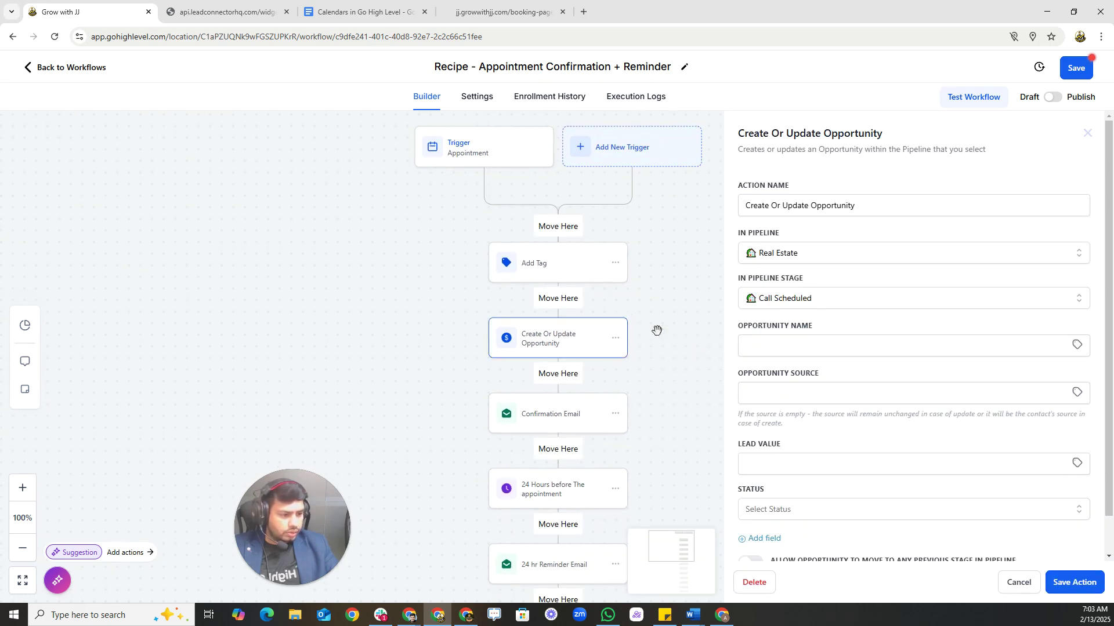
click(560, 223)
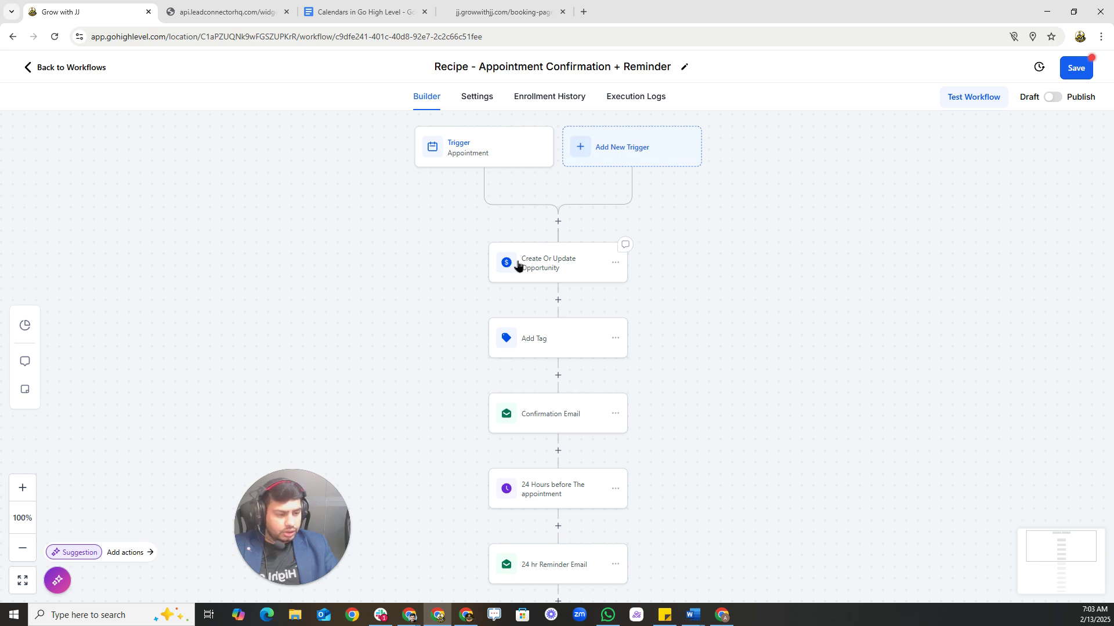
scroll(524, 290, down, 5)
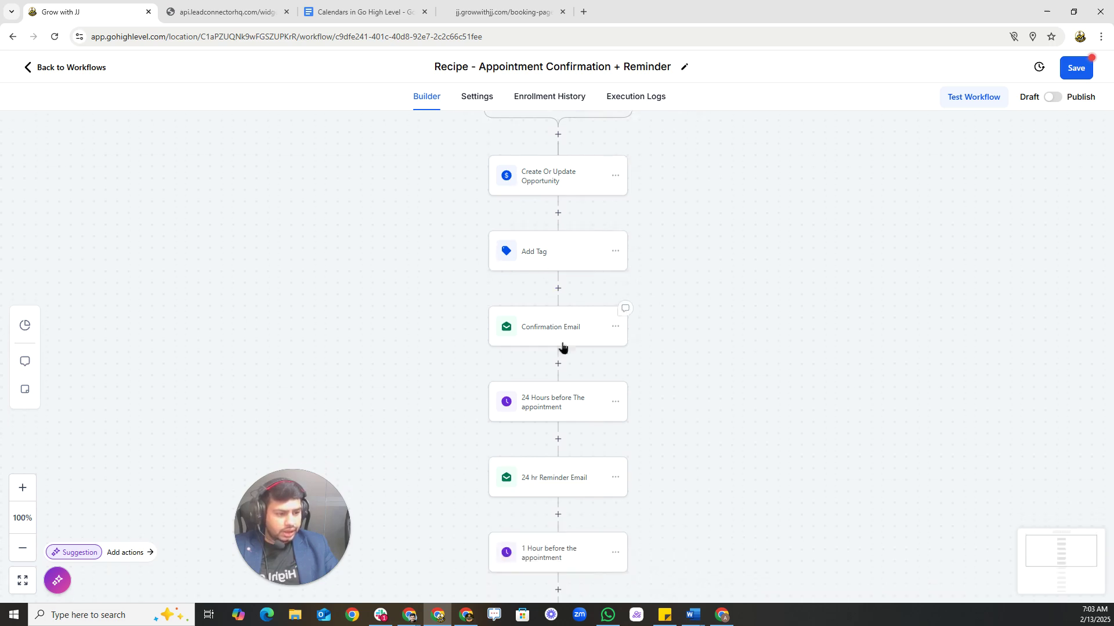
scroll(583, 473, down, 8)
scroll(584, 480, up, 5)
scroll(584, 479, down, 6)
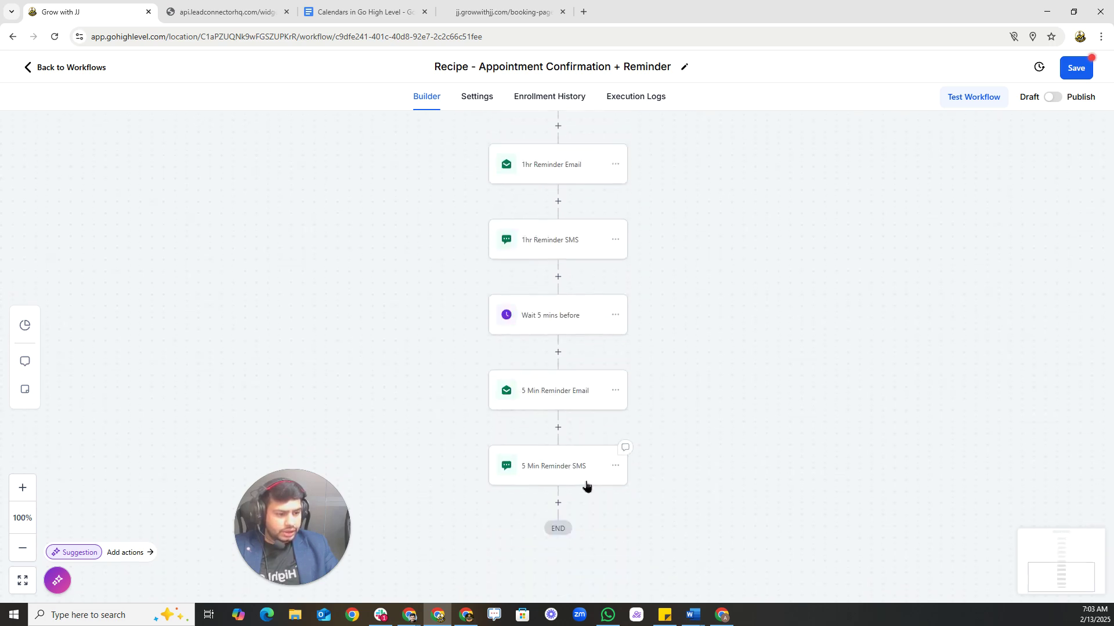
scroll(586, 481, up, 6)
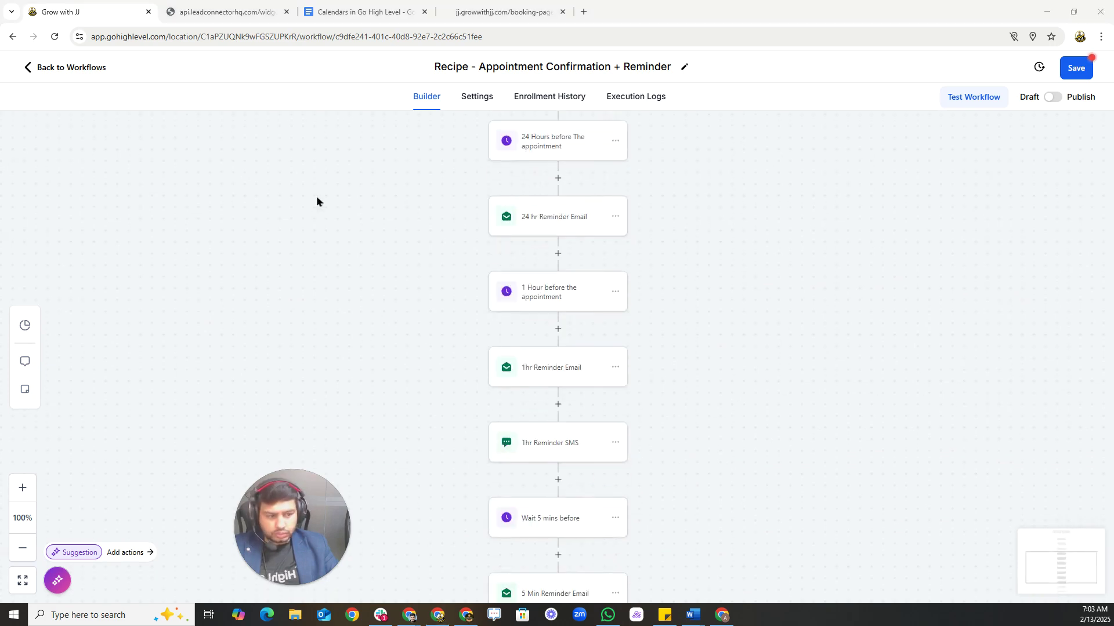